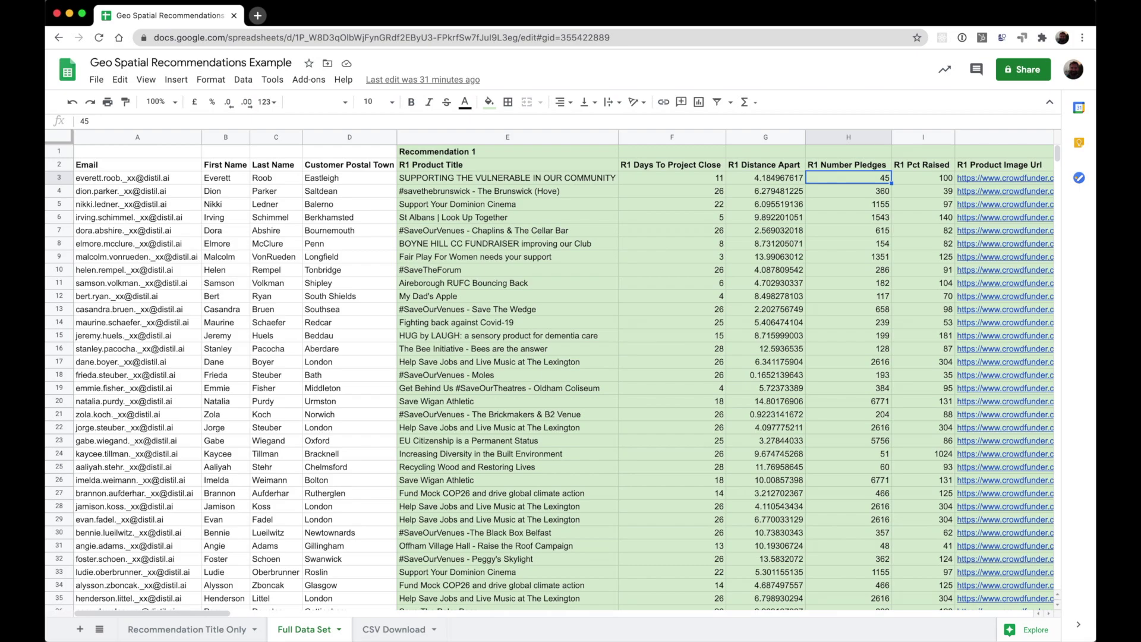
Examine the Recommendation 1 and Recommendation 2 columns in the first customer's row, from R1 Pct Raised to R2 Project Target
{"action": "left_click", "coordinate": [923, 178]}
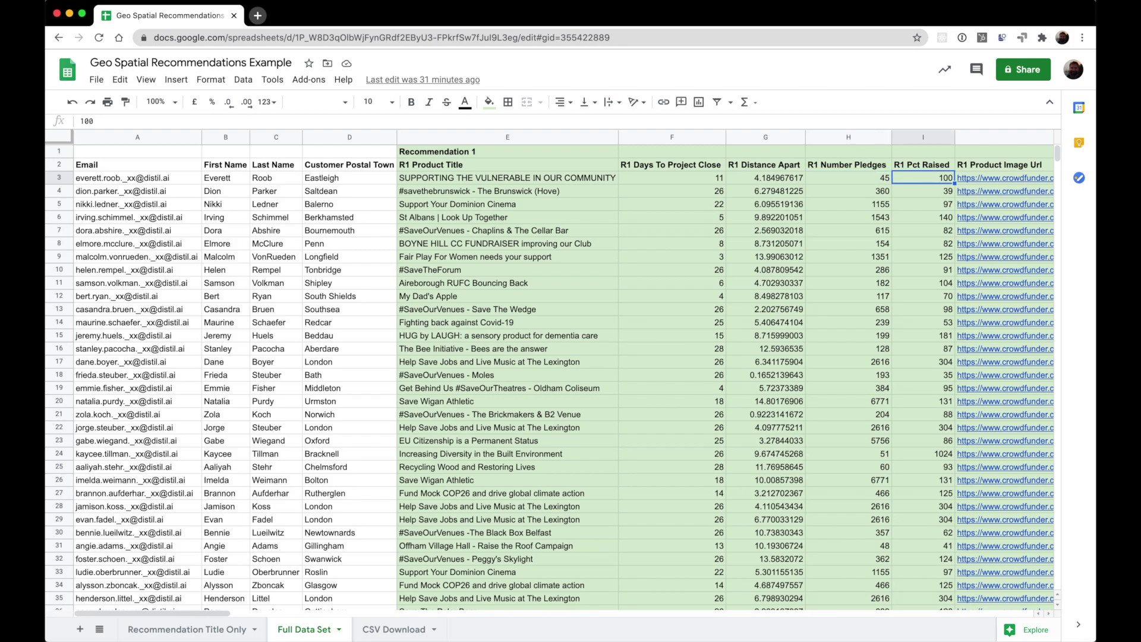
{"action": "key", "text": "Right"}
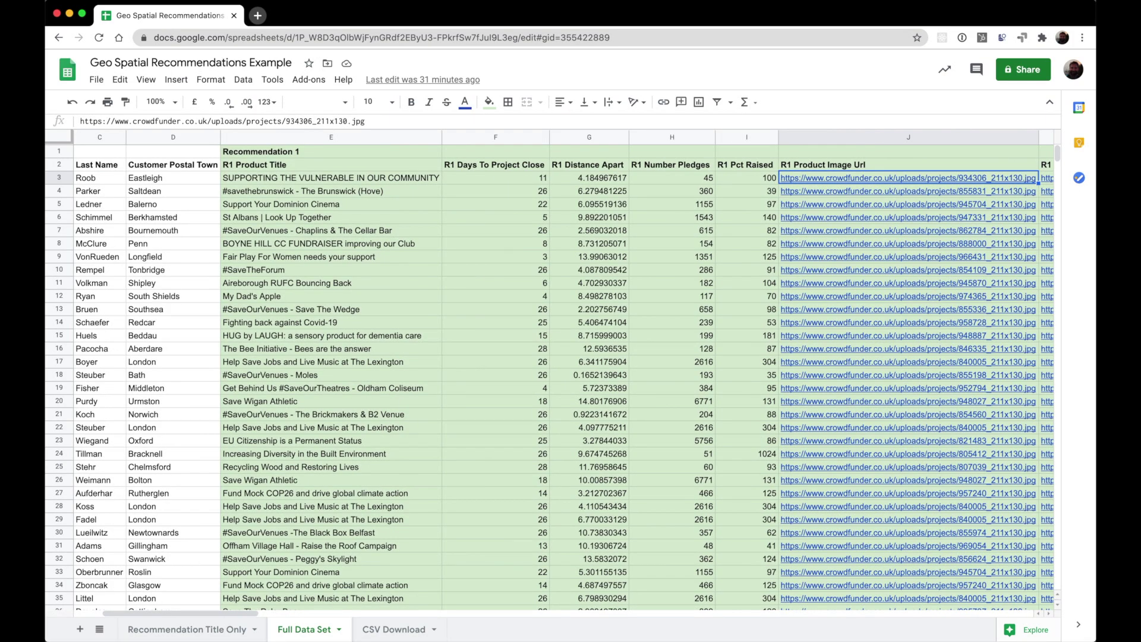
{"action": "key", "text": "Right"}
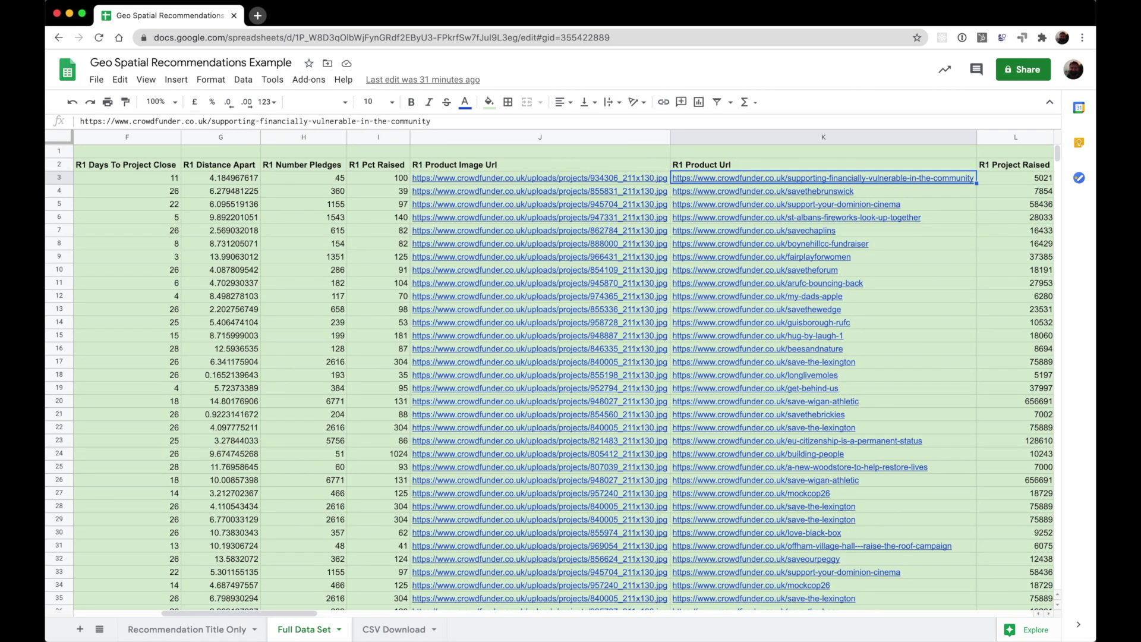
{"action": "key", "text": "Right"}
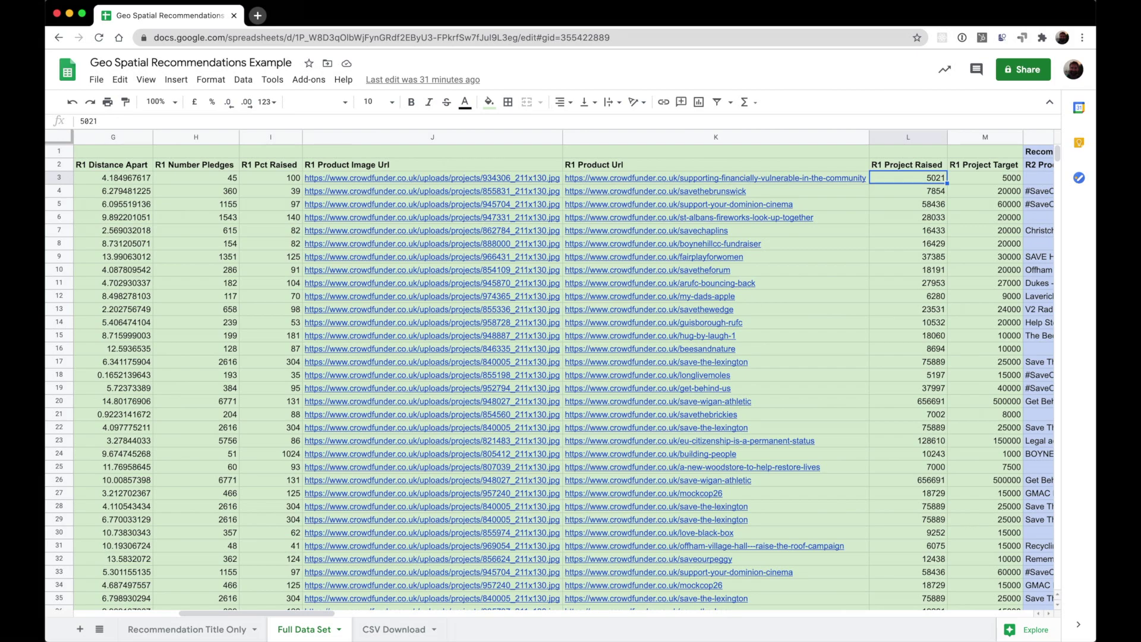
{"action": "key", "text": "Right"}
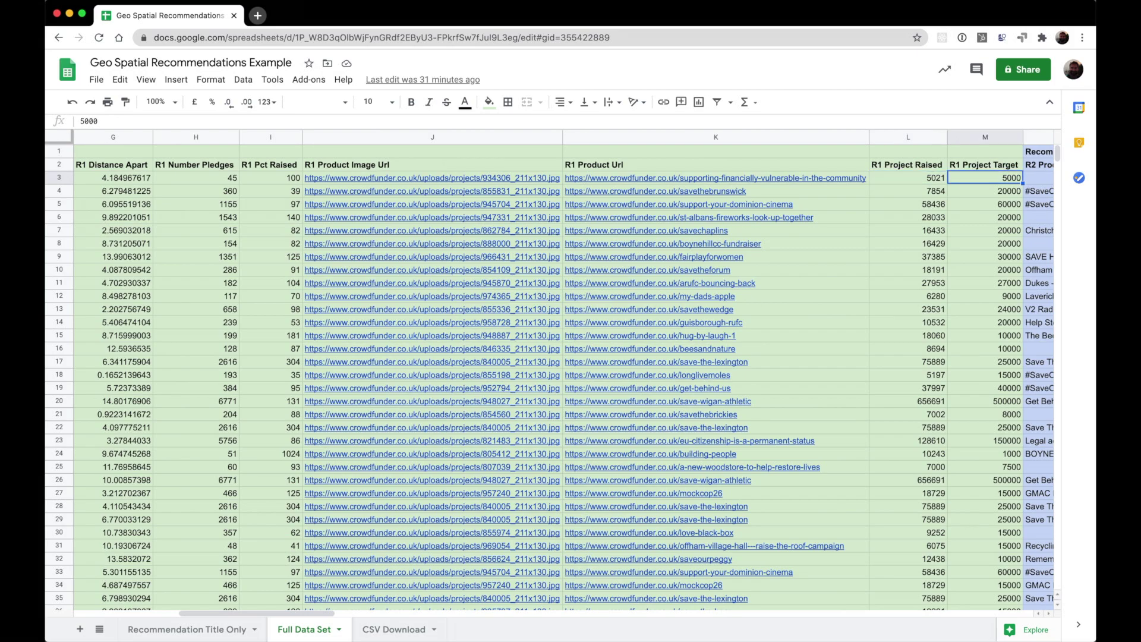
{"action": "key", "text": "Right"}
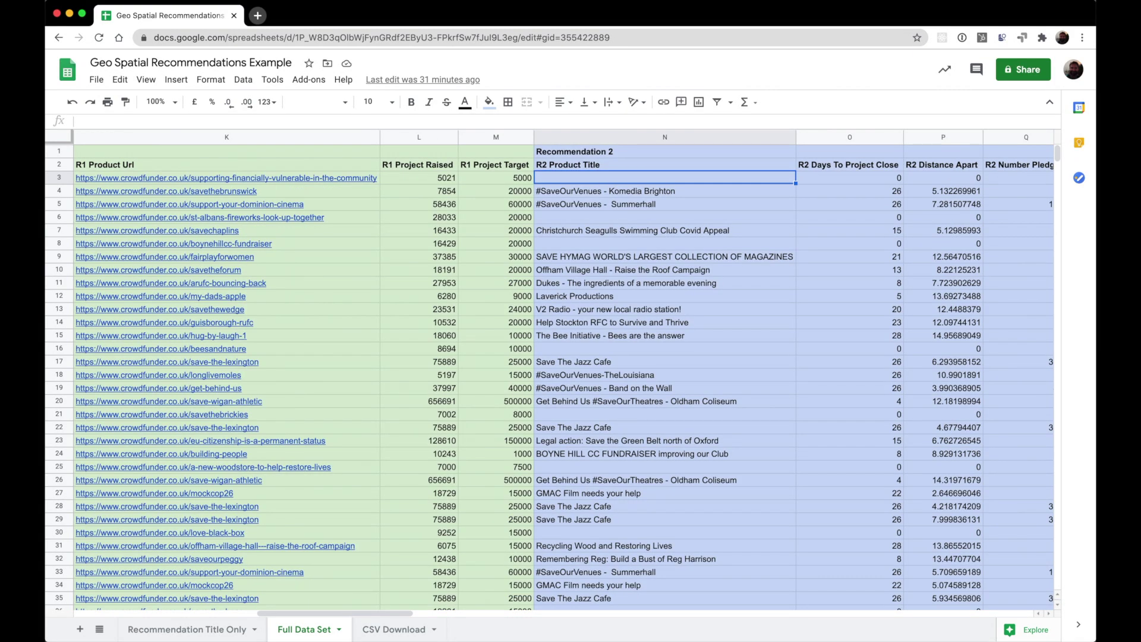
{"action": "key", "text": "Right"}
{"action": "key", "text": "Right"}
{"action": "key", "text": "Right"}
{"action": "key", "text": "Right"}
{"action": "key", "text": "Right"}
{"action": "key", "text": "Right"}
{"action": "key", "text": "Right"}
{"action": "key", "text": "Right"}
{"action": "key", "text": "Right"}
{"action": "key", "text": "Right"}
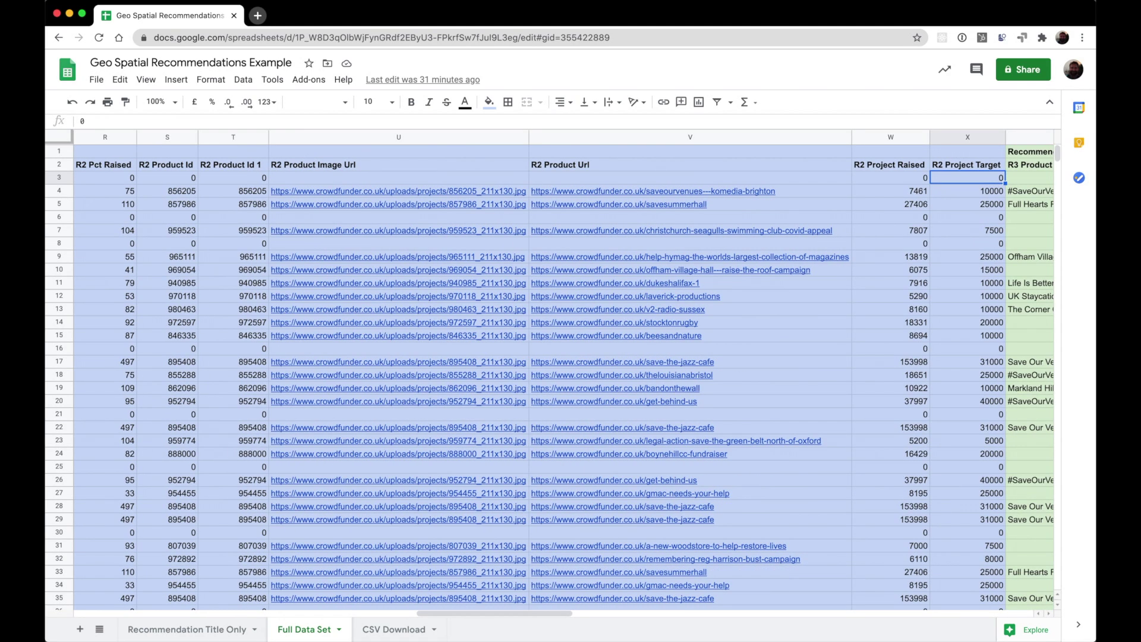
Examine the Recommendation 3 and Recommendation 4 columns in the first customer's row
{"action": "key", "text": "Right"}
{"action": "key", "text": "Right"}
{"action": "key", "text": "Right"}
{"action": "key", "text": "Right"}
{"action": "key", "text": "Right"}
{"action": "key", "text": "Right"}
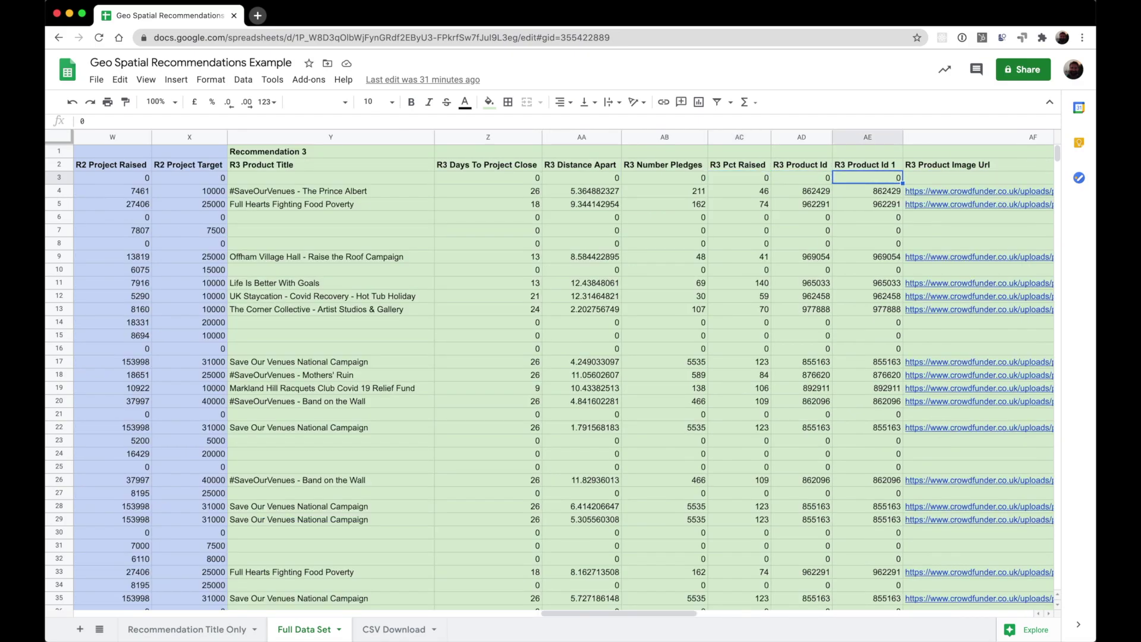
{"action": "key", "text": "Right"}
{"action": "key", "text": "Right"}
{"action": "key", "text": "Right"}
{"action": "key", "text": "Right"}
{"action": "key", "text": "Right"}
{"action": "key", "text": "Right"}
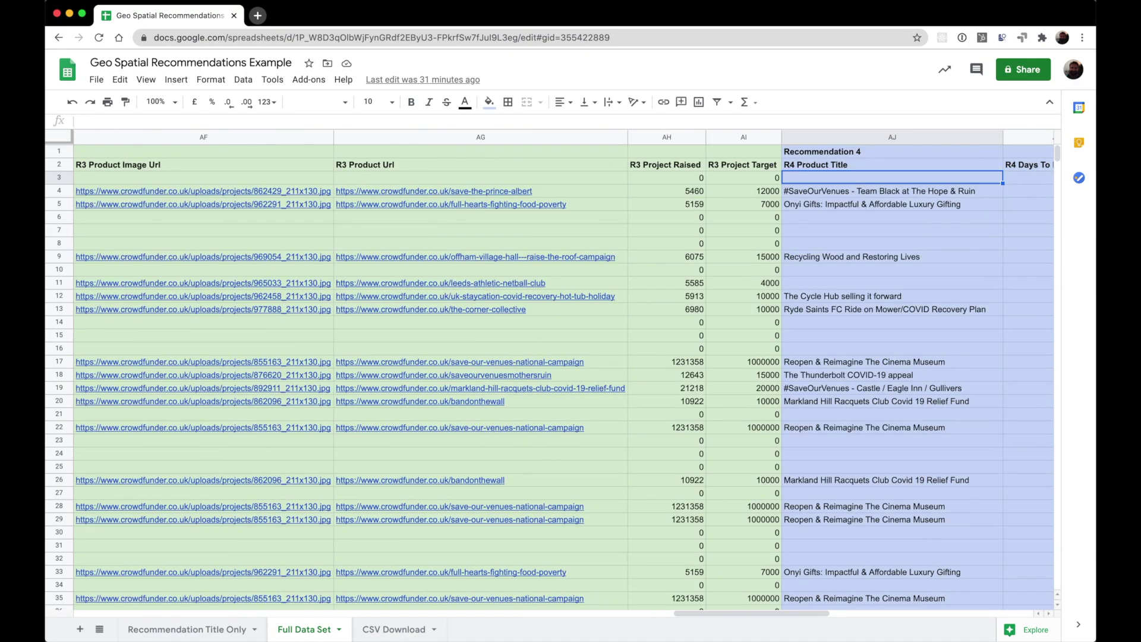
{"action": "key", "text": "Right"}
{"action": "key", "text": "Right"}
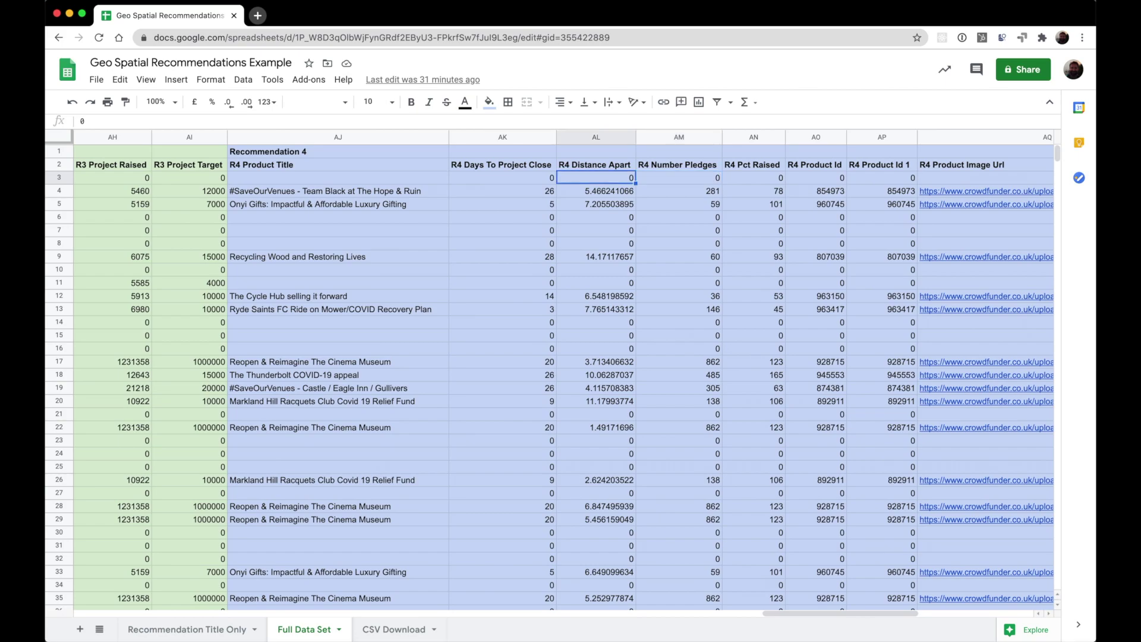
{"action": "key", "text": "Left"}
{"action": "key", "text": "Left"}
{"action": "key", "text": "Left"}
{"action": "key", "text": "Left"}
{"action": "key", "text": "Left"}
{"action": "key", "text": "Left"}
{"action": "key", "text": "Left"}
{"action": "key", "text": "Left"}
{"action": "key", "text": "Left"}
{"action": "key", "text": "Left"}
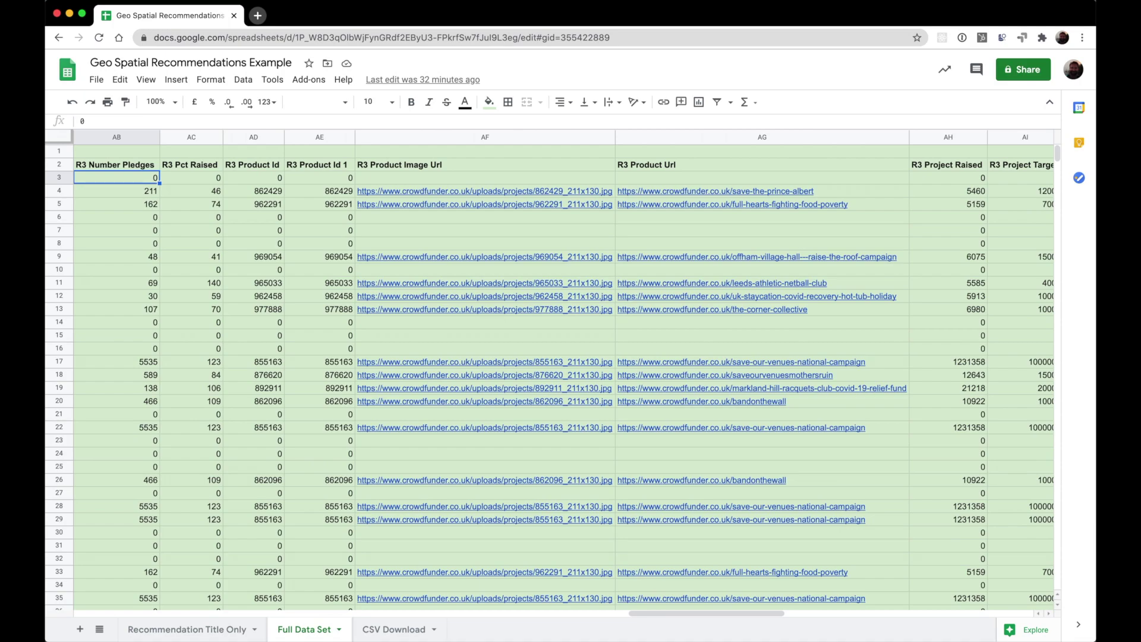
Download the CSV Download sheet as a CSV file
{"action": "left_click", "coordinate": [394, 629]}
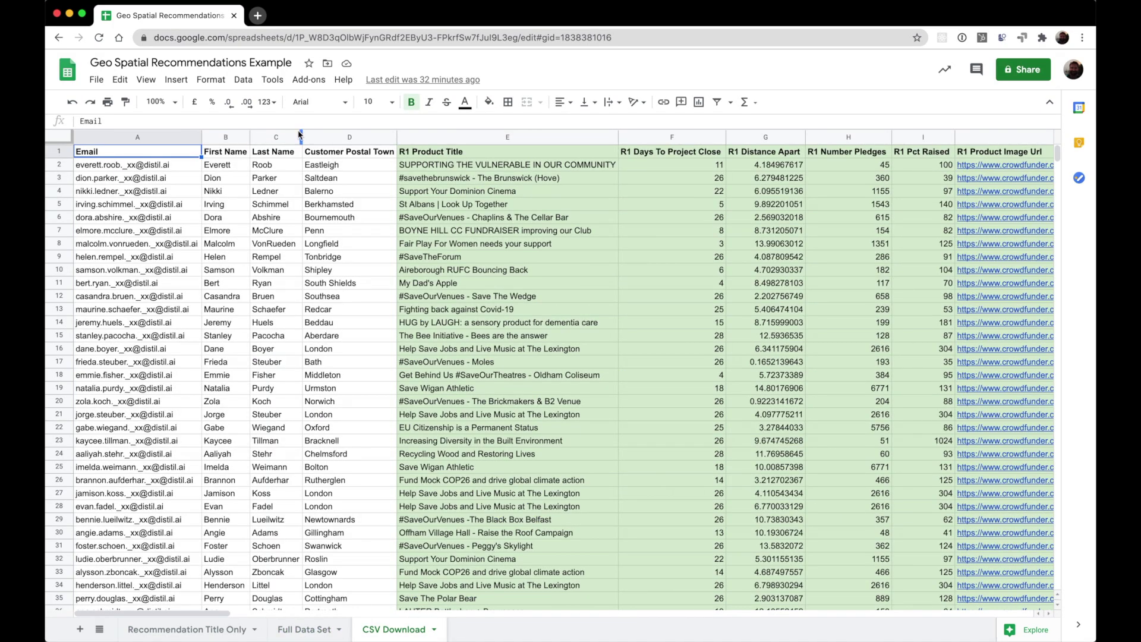
{"action": "left_click", "coordinate": [96, 80]}
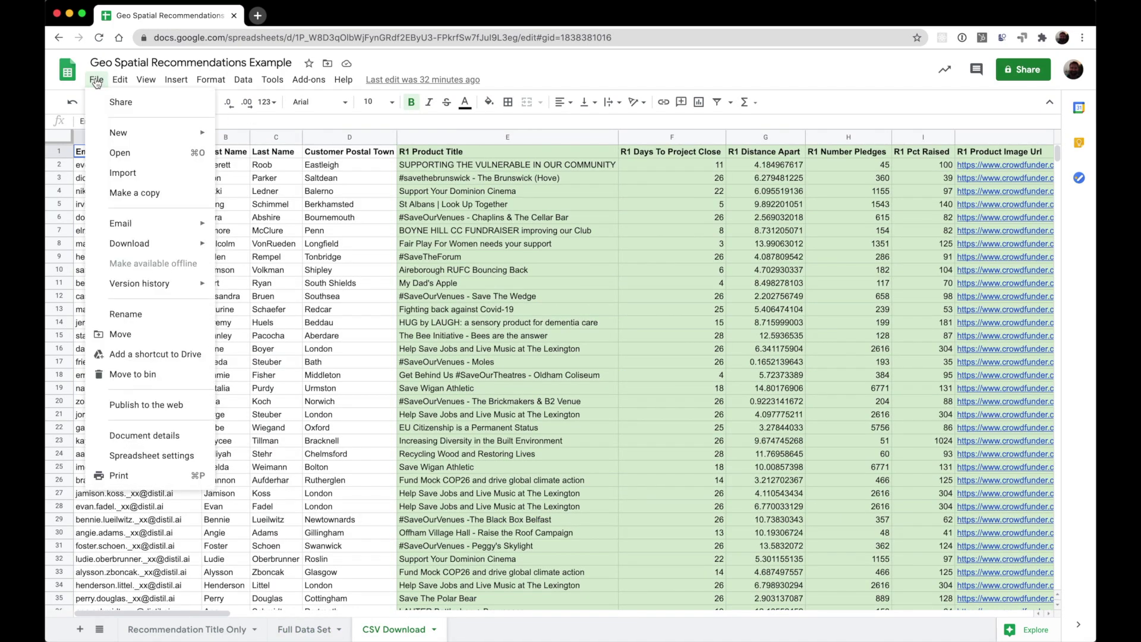
{"action": "mouse_move", "coordinate": [177, 243]}
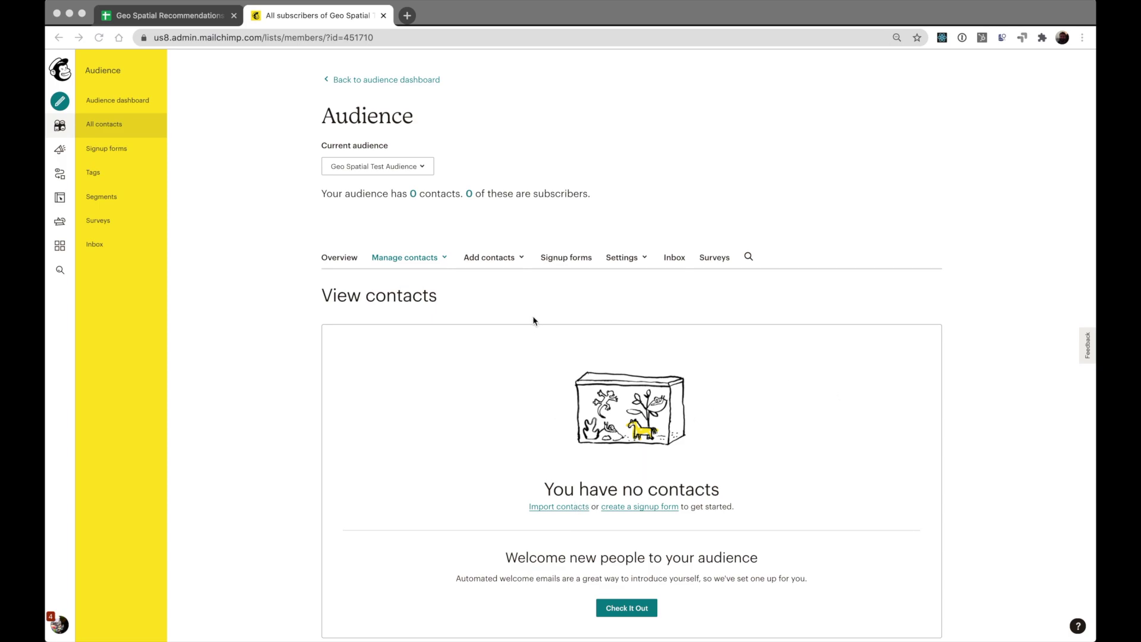
In Mailchimp, start a contact import into the Geo Spatial Test Audience using the file upload method
{"action": "left_click", "coordinate": [500, 268]}
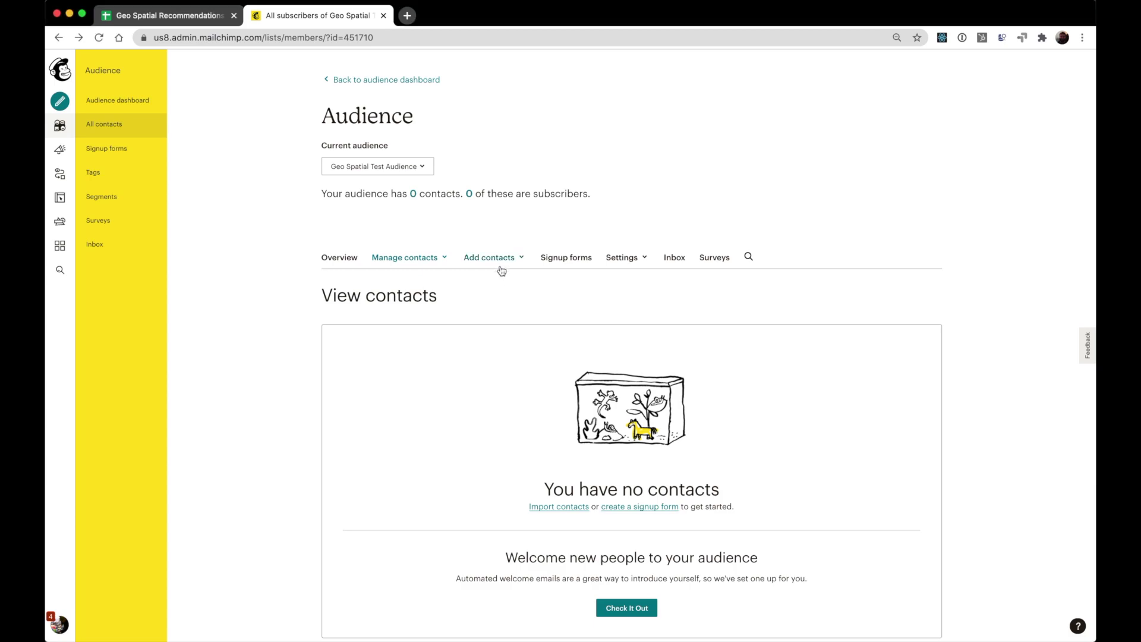
{"action": "left_click", "coordinate": [503, 259]}
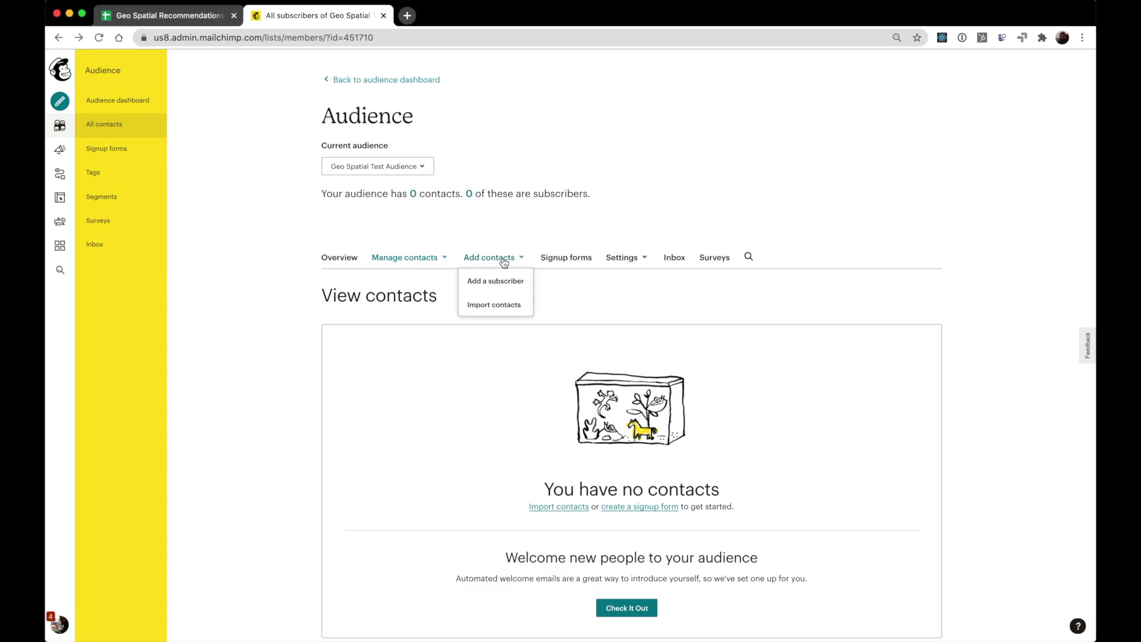
{"action": "left_click", "coordinate": [495, 304]}
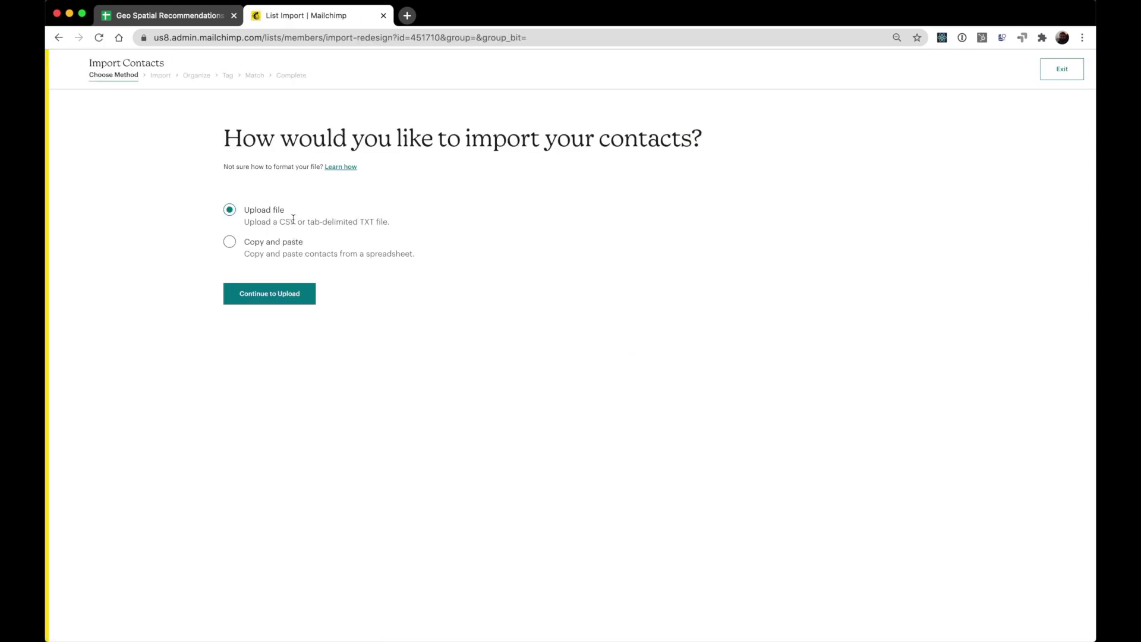
{"action": "left_click", "coordinate": [270, 294]}
Upload "Geo Spatial Recommendations Example - CSV Download.csv" from Downloads and continue to organizing the contacts
{"action": "left_click", "coordinate": [382, 236]}
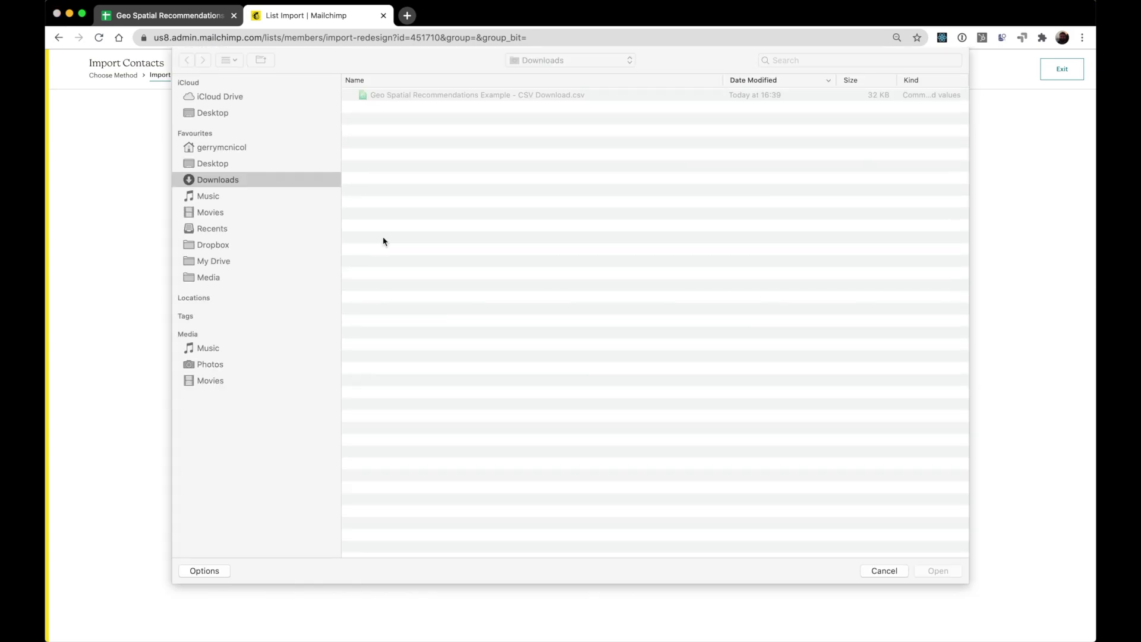
{"action": "left_click", "coordinate": [411, 96]}
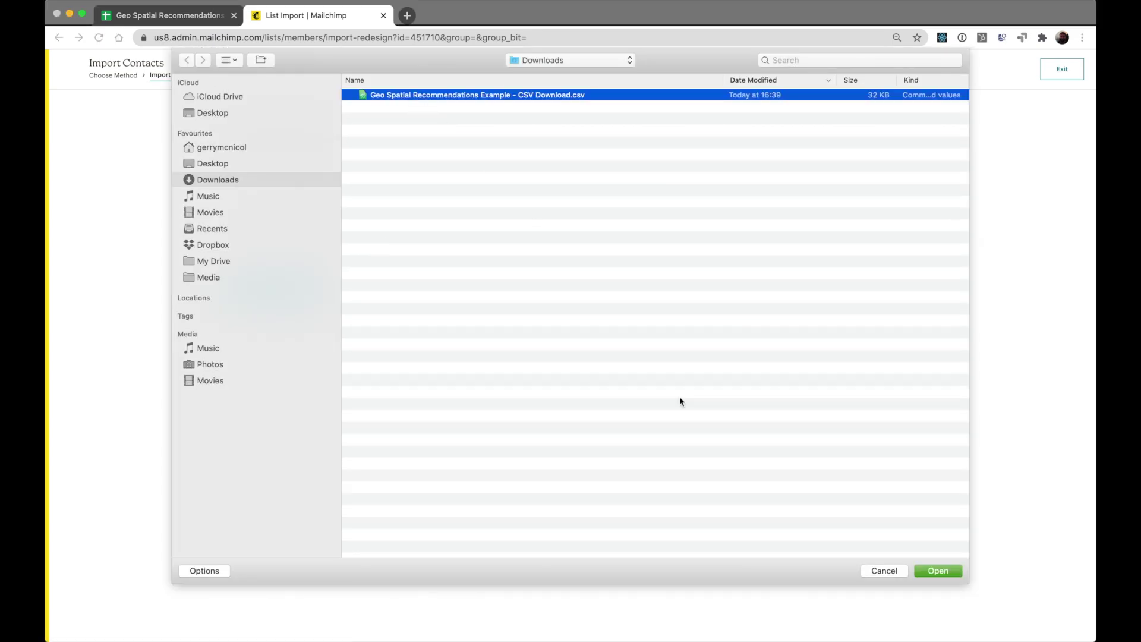
{"action": "left_click", "coordinate": [938, 571]}
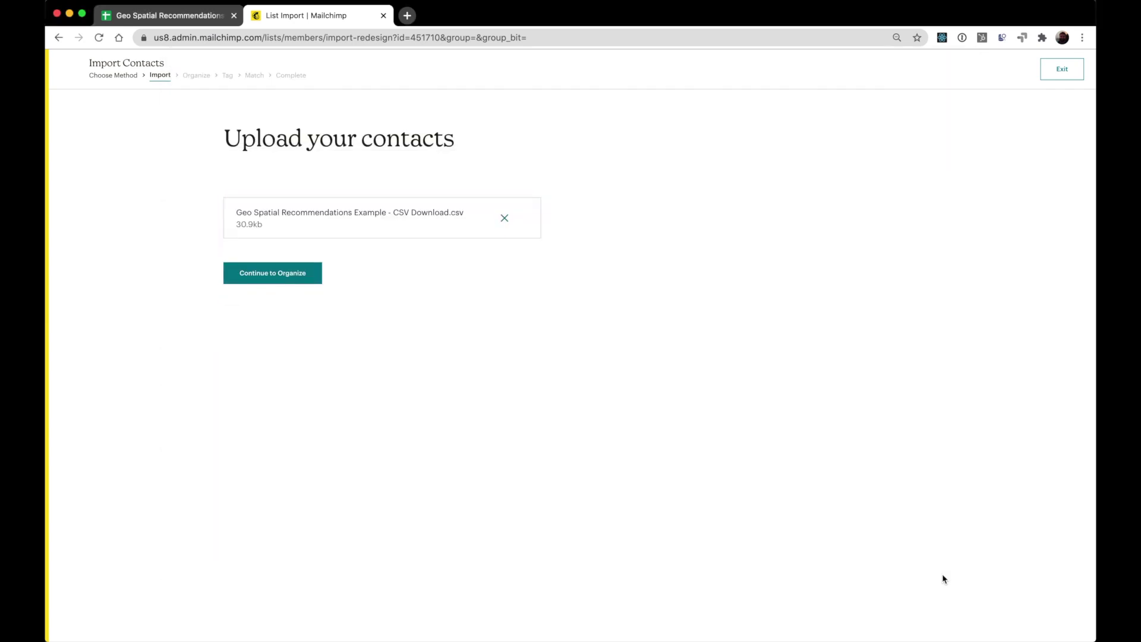
{"action": "left_click", "coordinate": [280, 272]}
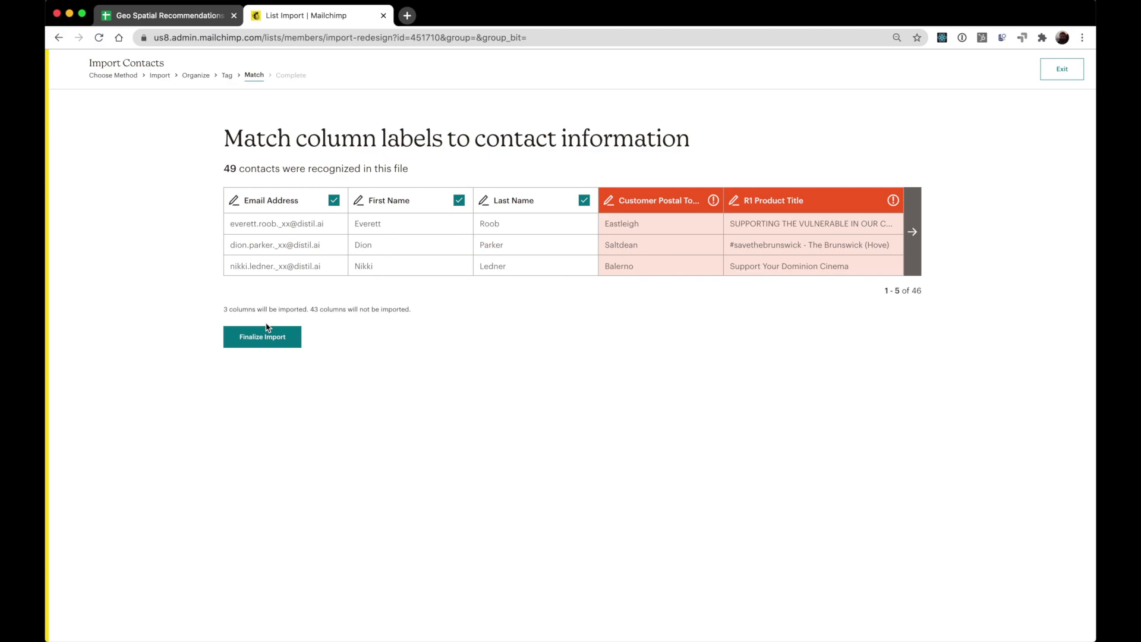
Match the customer postal town column to a new text field labelled "Customer Postal Town"
{"action": "left_click", "coordinate": [608, 201]}
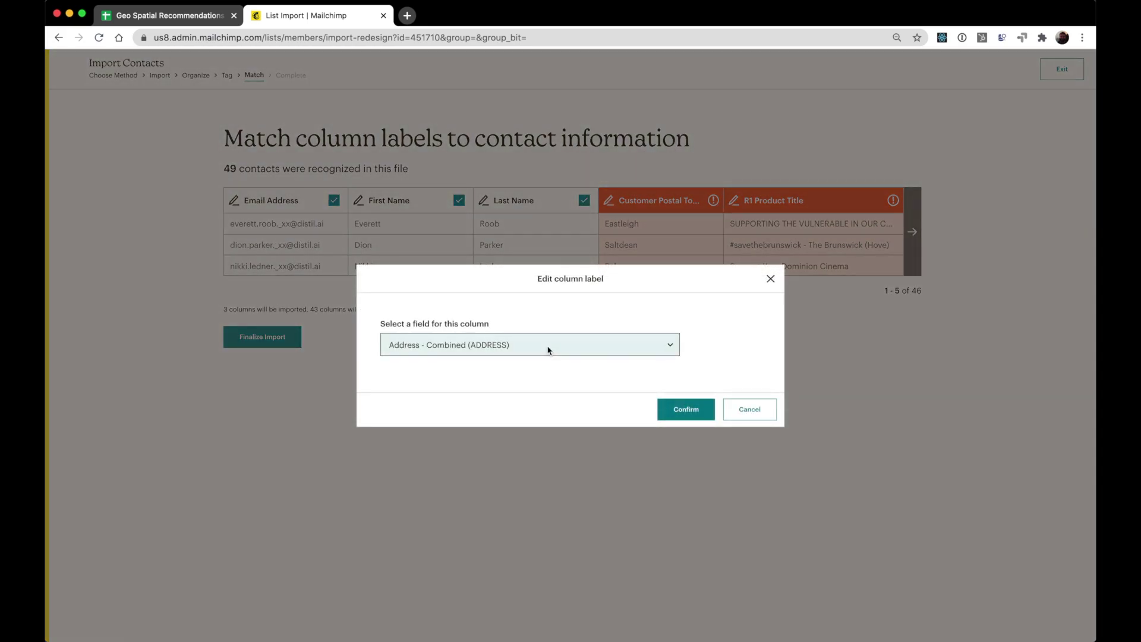
{"action": "left_click", "coordinate": [549, 351]}
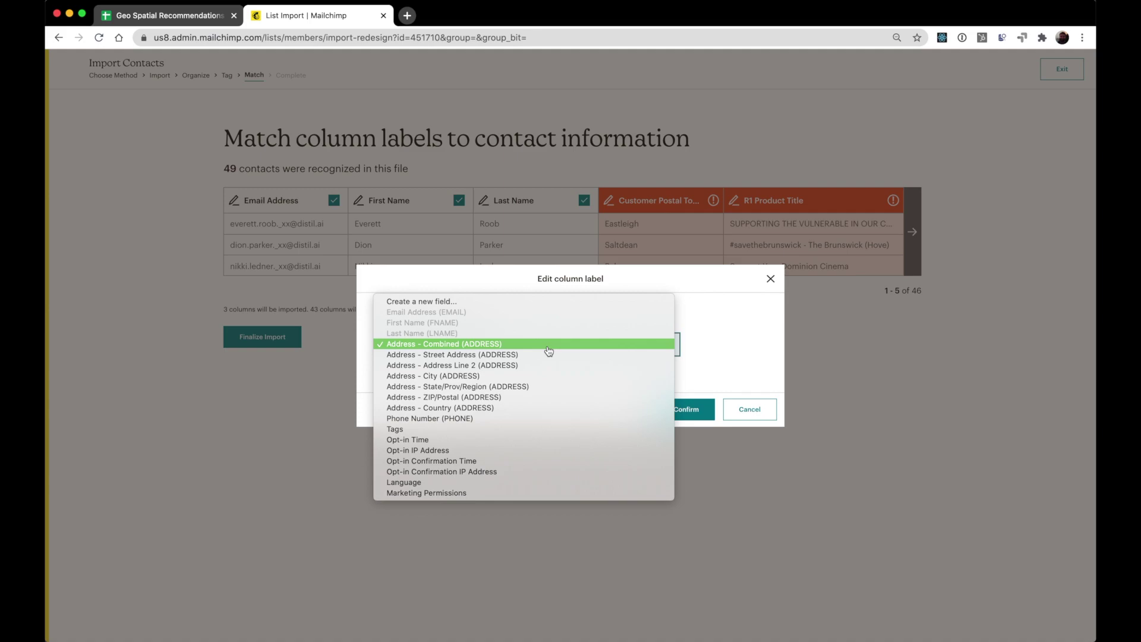
{"action": "left_click", "coordinate": [516, 302]}
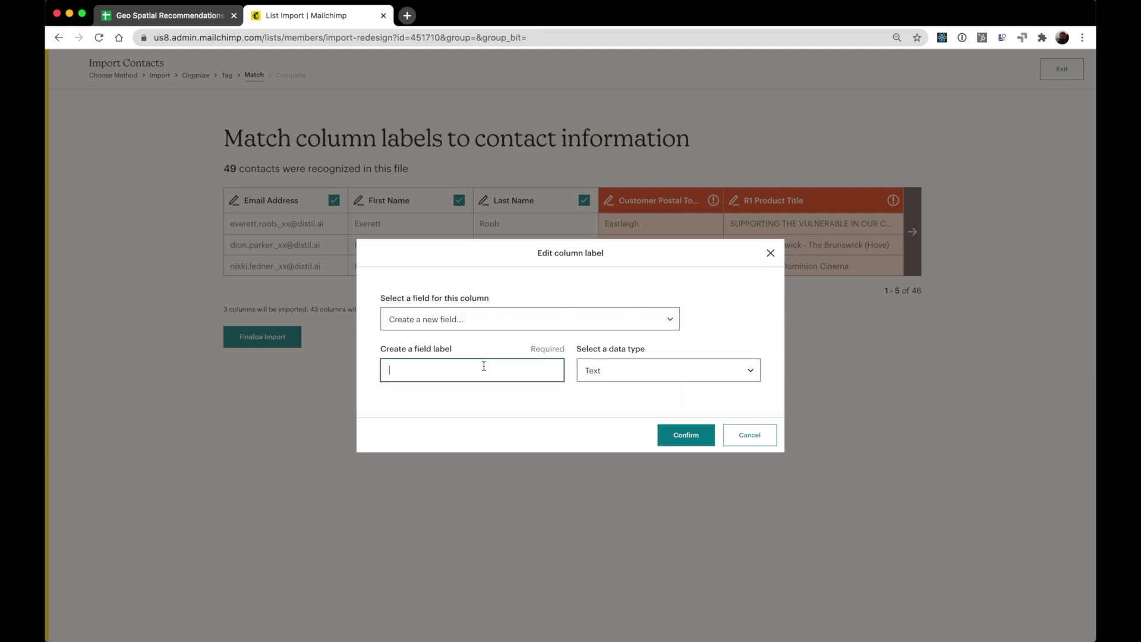
{"action": "type", "text": "Cust"}
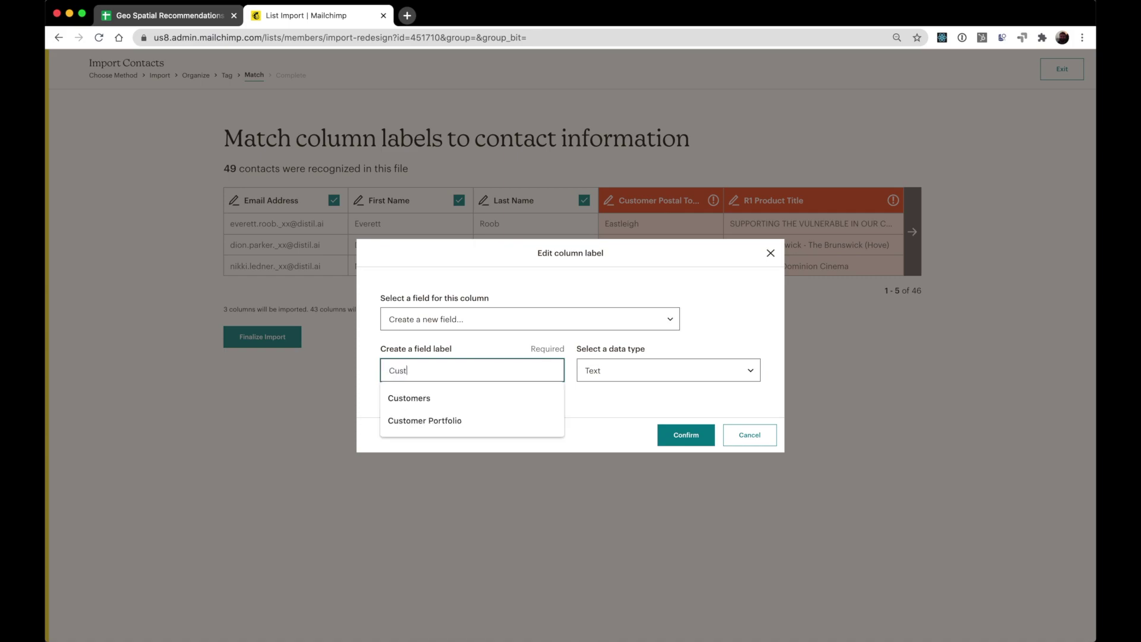
{"action": "type", "text": "omer Postal Town"}
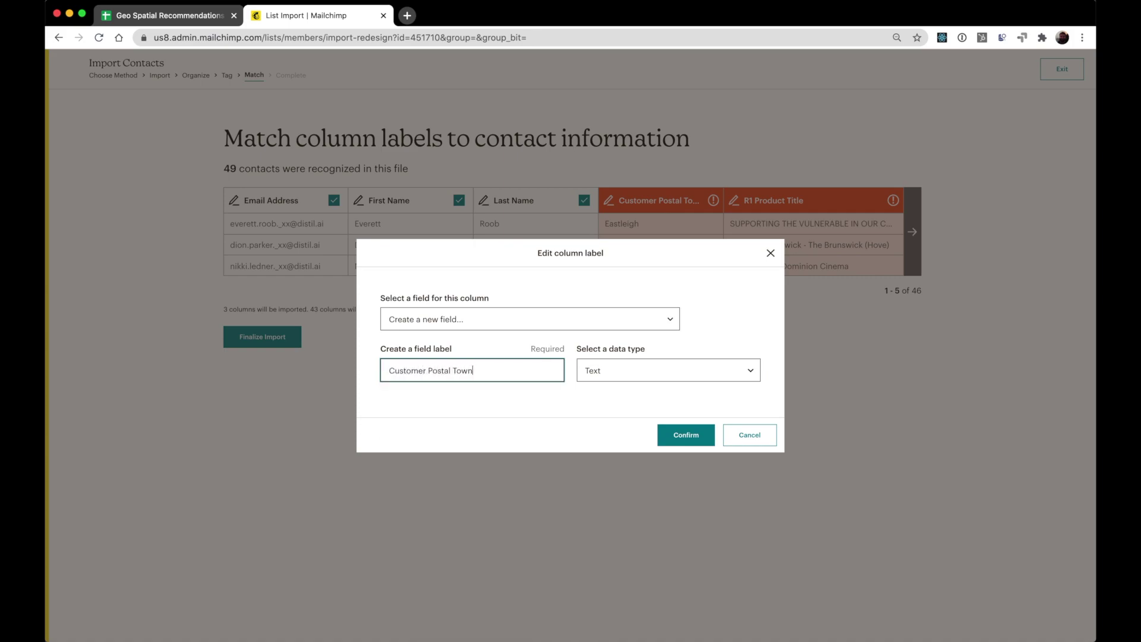
{"action": "left_click", "coordinate": [686, 435]}
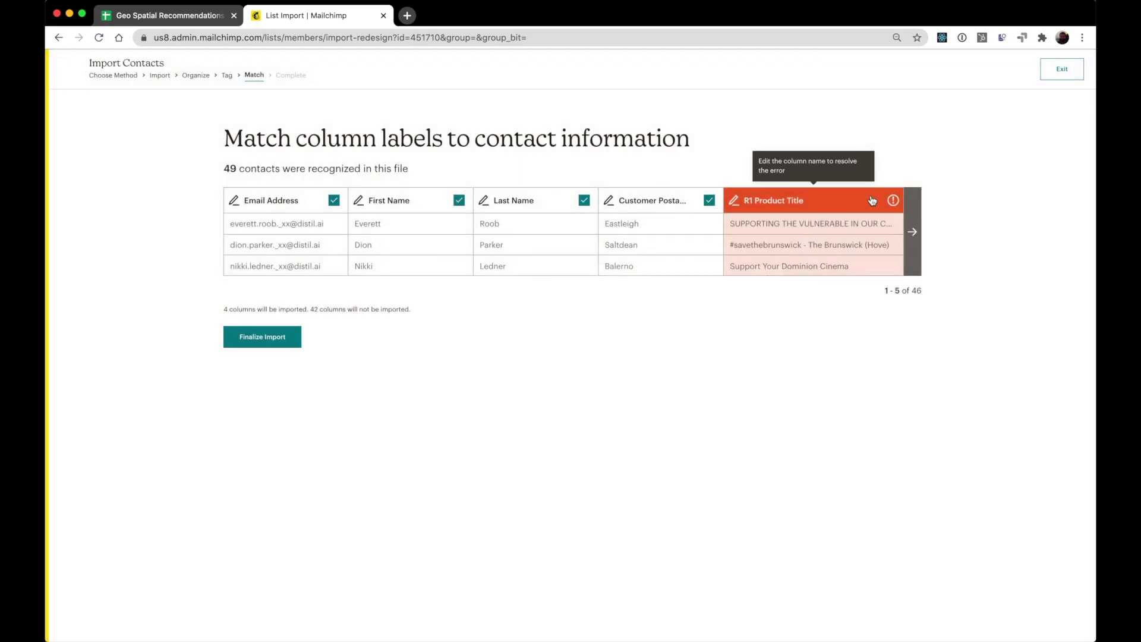
Create new fields for R1 Product Title and the other unmatched recommendation columns, up to R4 Project Target
{"action": "left_click", "coordinate": [735, 206]}
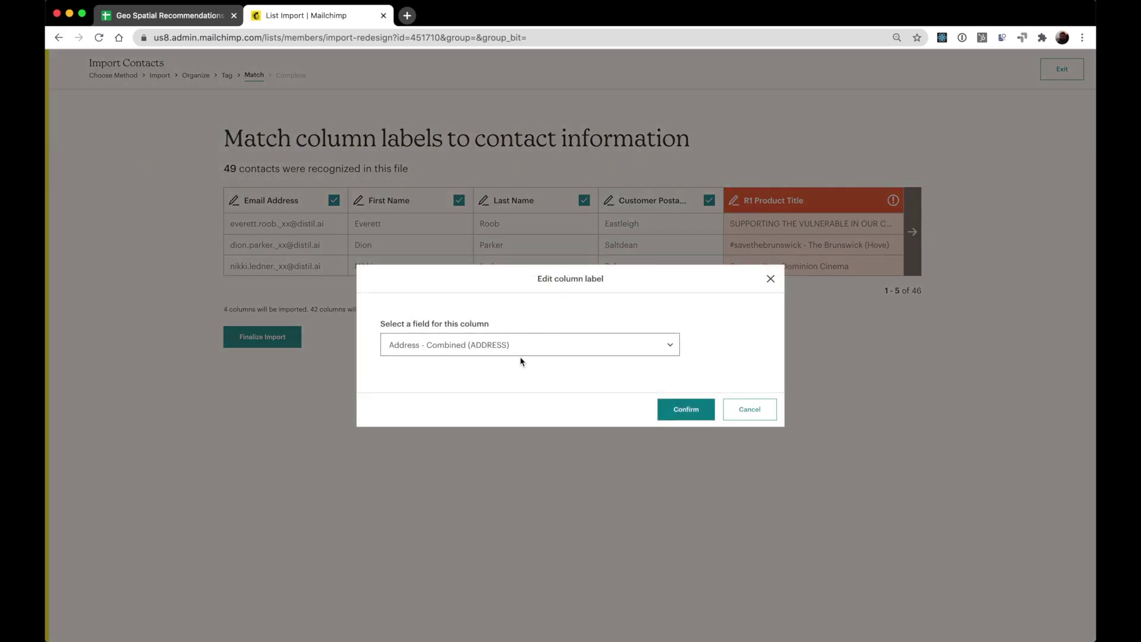
{"action": "left_click", "coordinate": [520, 353]}
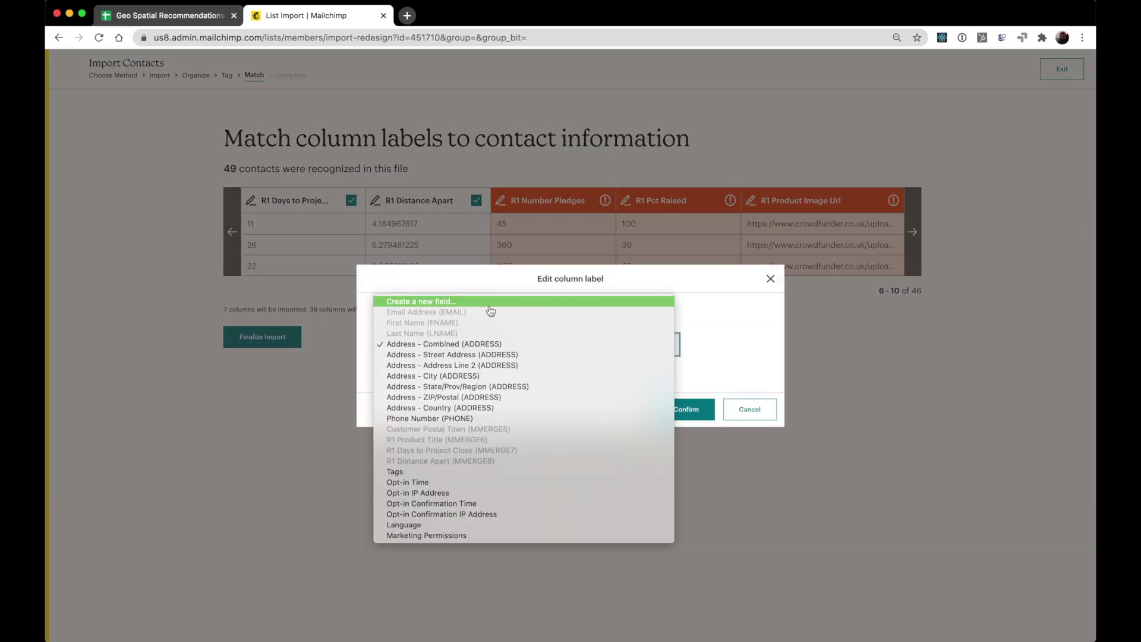
{"action": "left_click", "coordinate": [490, 304]}
{"action": "left_click", "coordinate": [668, 370]}
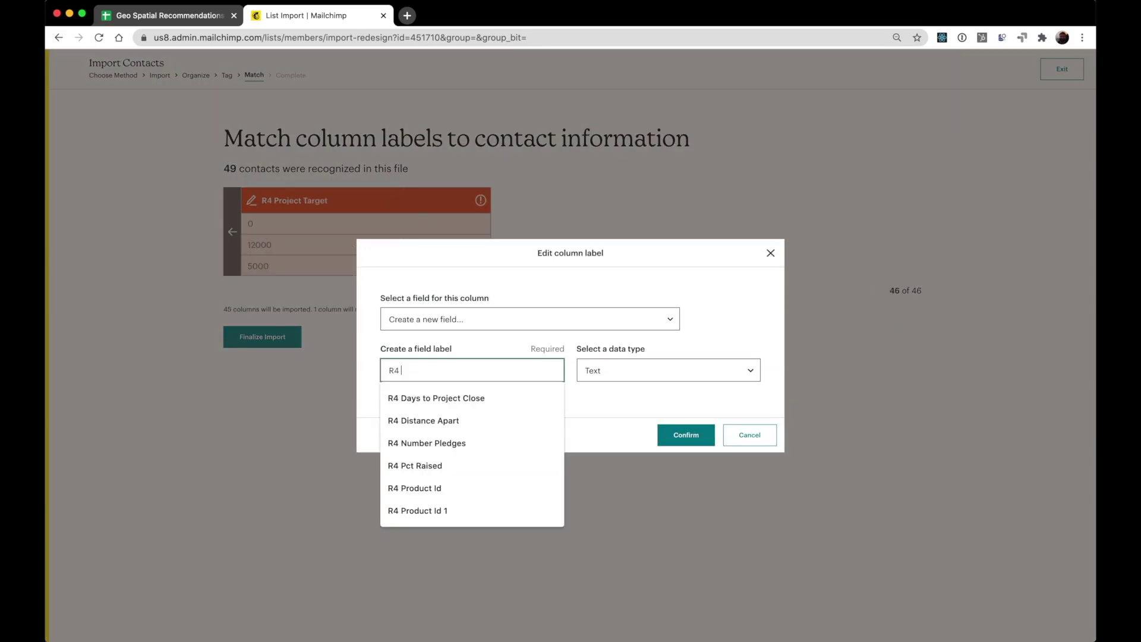
Match the last column to a new field labelled "R4 Project Target" with the Number data type
{"action": "type", "text": "Project Target"}
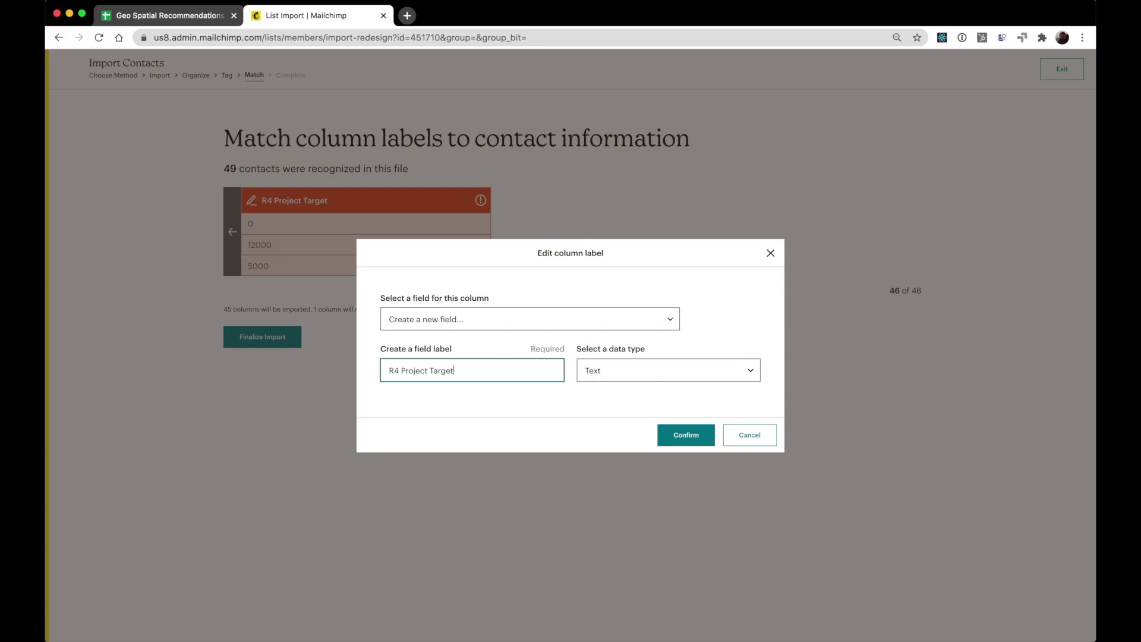
{"action": "left_click", "coordinate": [642, 374]}
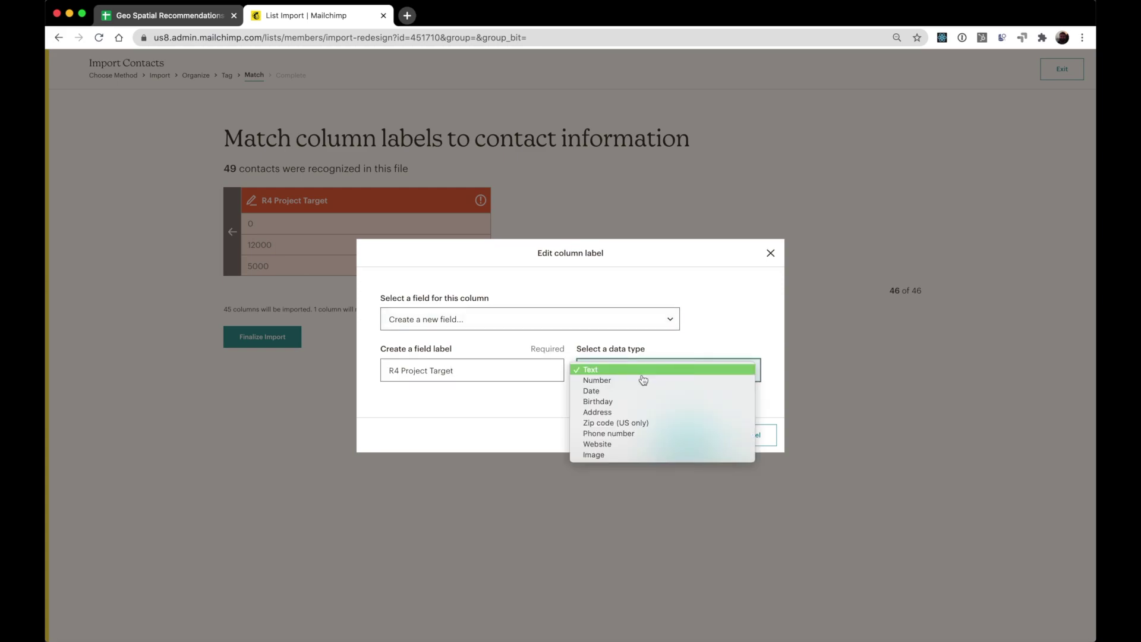
{"action": "left_click", "coordinate": [644, 383]}
{"action": "left_click", "coordinate": [673, 436]}
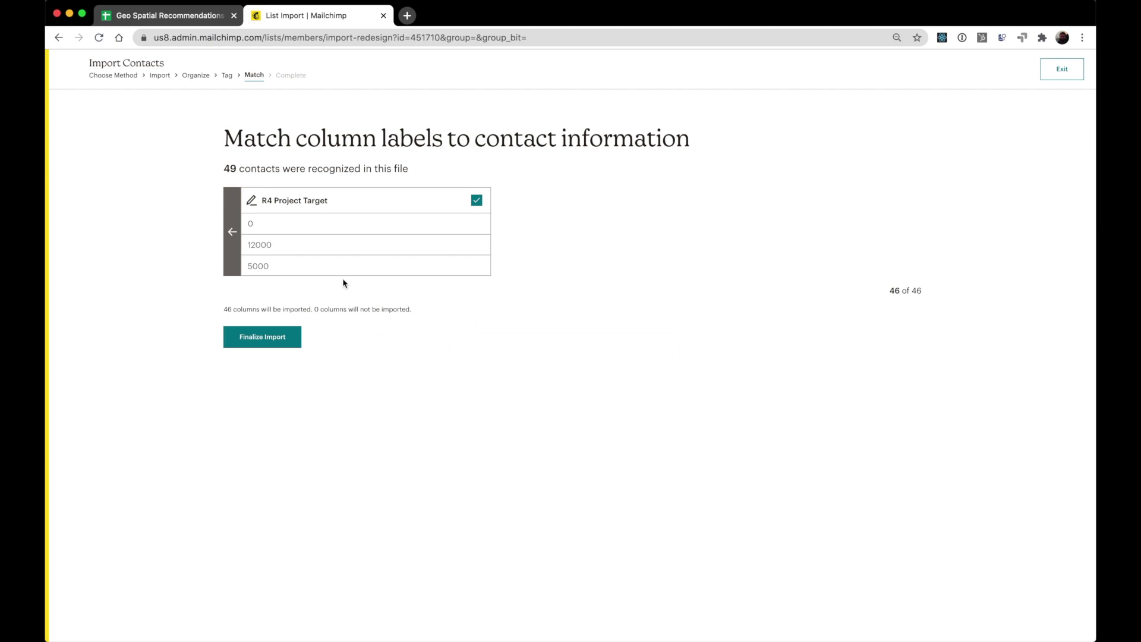
Check the matched columns from R4 Project Target back to the R1 fields and finalize the contact import
{"action": "left_click", "coordinate": [232, 234]}
{"action": "left_click", "coordinate": [232, 235]}
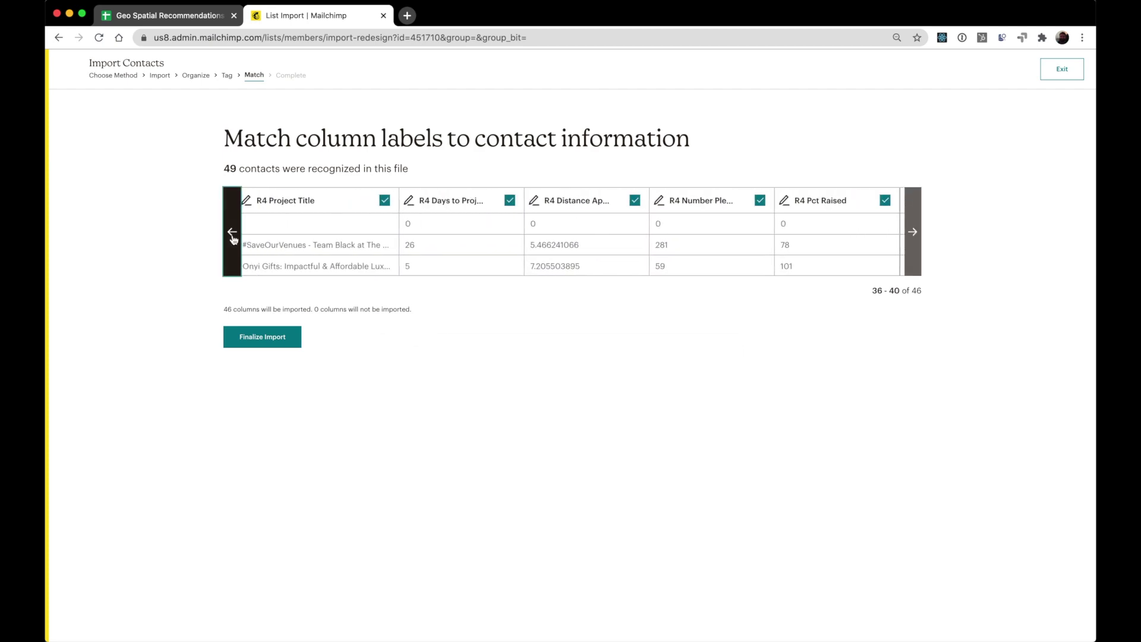
{"action": "left_click", "coordinate": [233, 234]}
{"action": "left_click", "coordinate": [232, 235]}
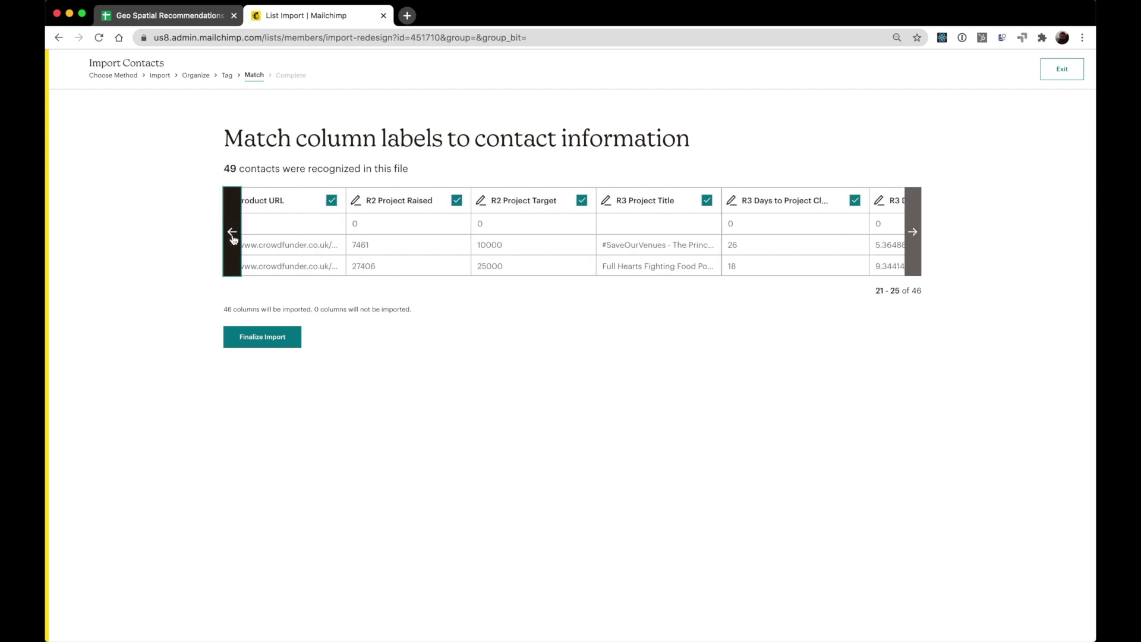
{"action": "left_click", "coordinate": [232, 235]}
{"action": "left_click", "coordinate": [232, 235]}
{"action": "left_click", "coordinate": [232, 235]}
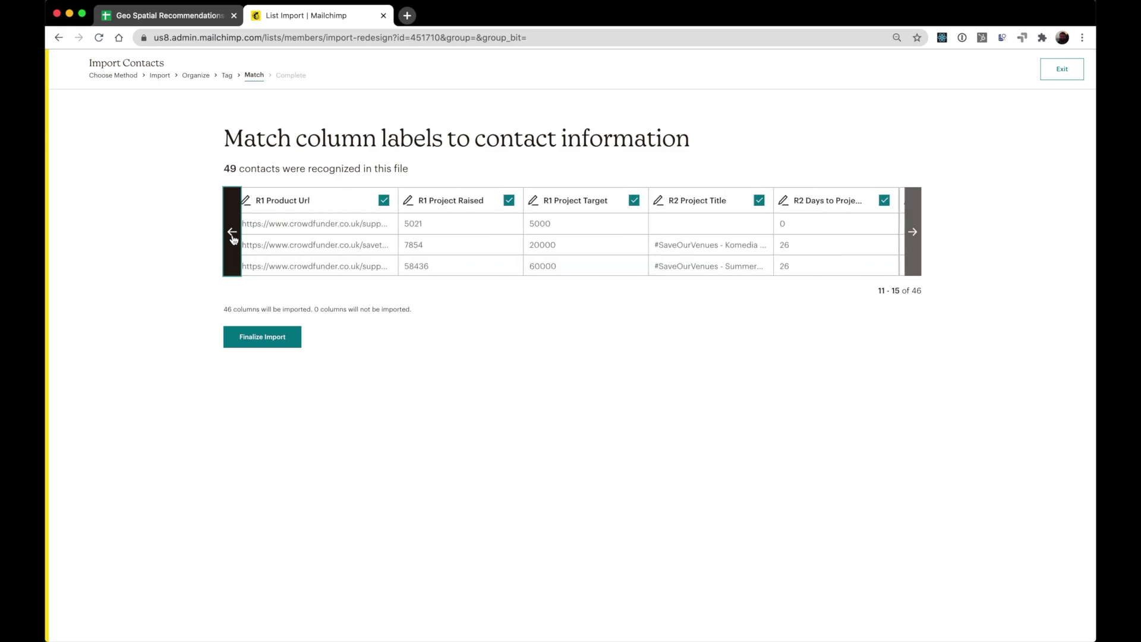
{"action": "left_click", "coordinate": [285, 341]}
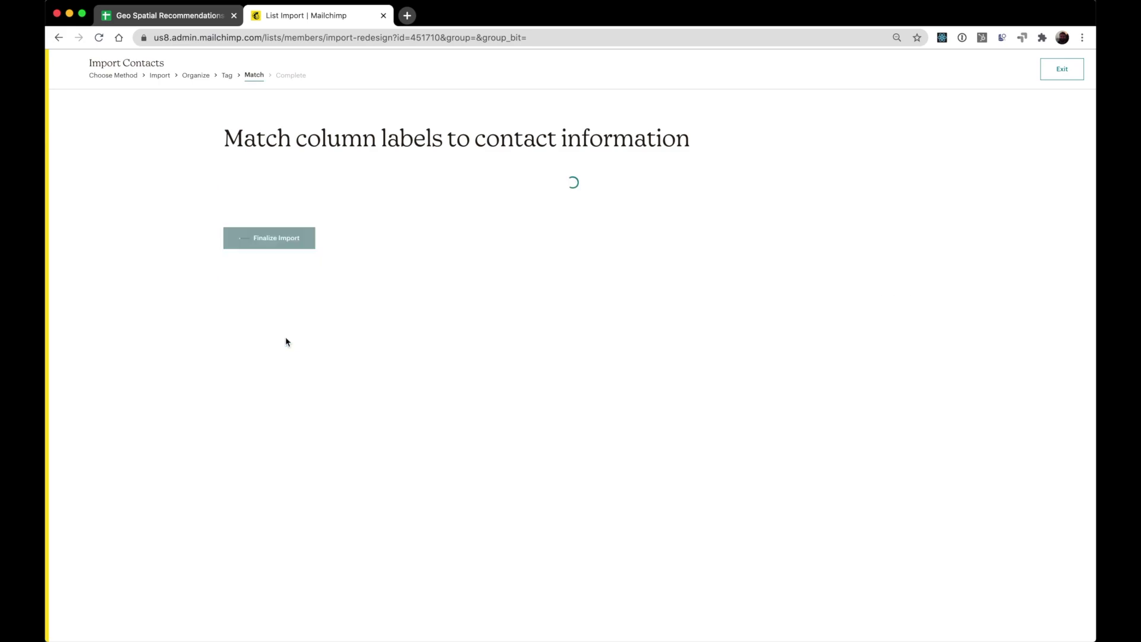
{"action": "left_click", "coordinate": [287, 341]}
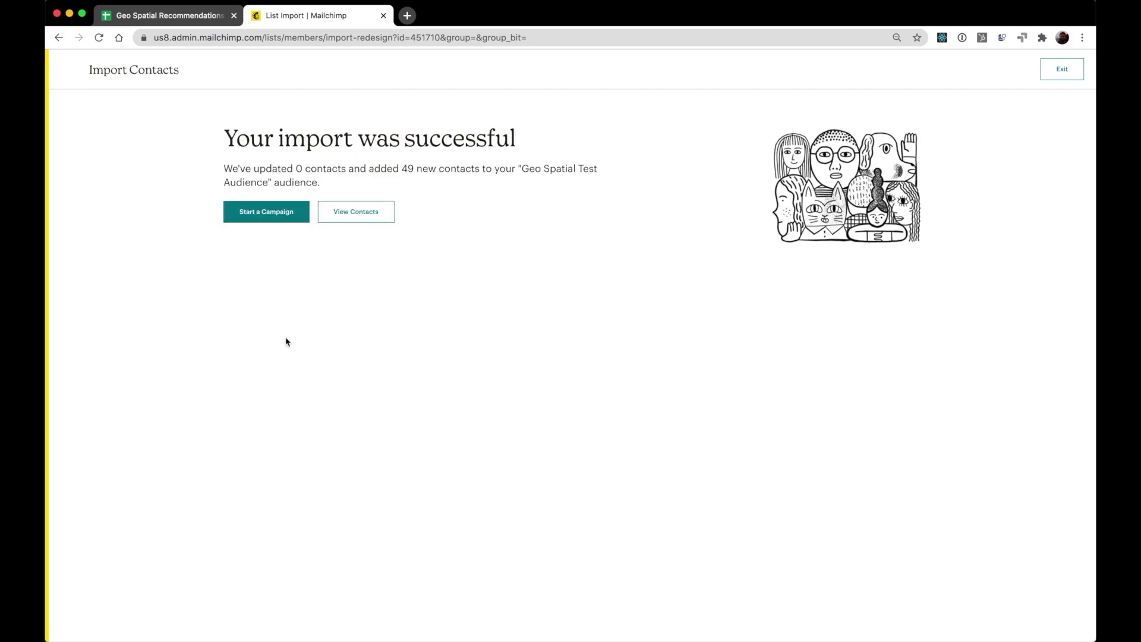
View the imported contacts in the audience and examine their recommendation columns
{"action": "left_click", "coordinate": [361, 217]}
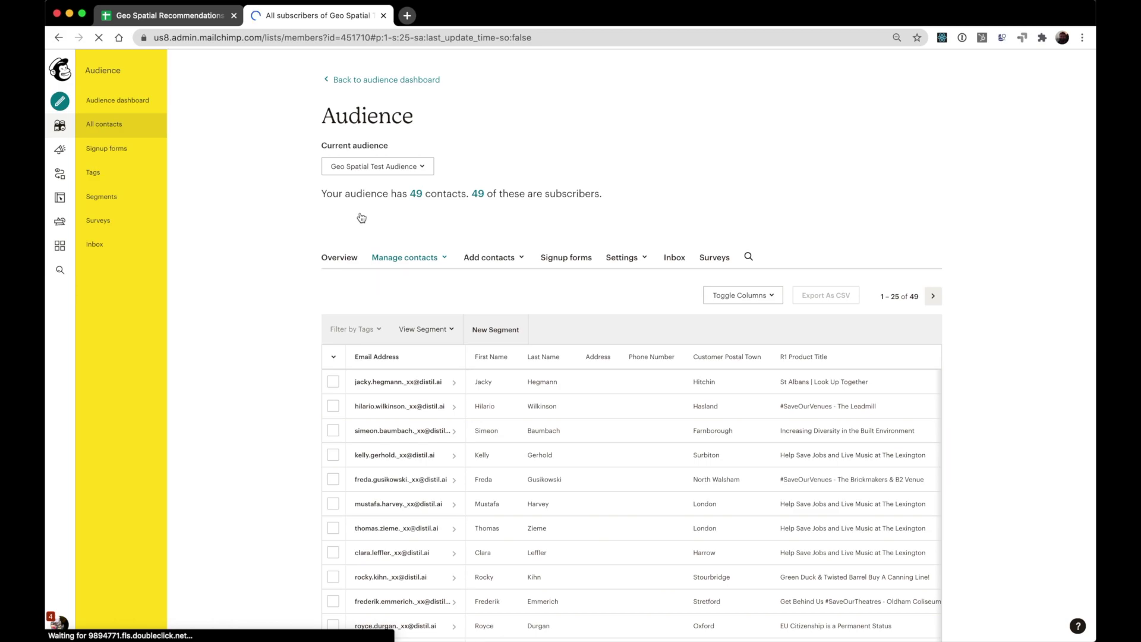
{"action": "scroll", "coordinate": [264, 295], "scroll_direction": "down", "scroll_amount": 5}
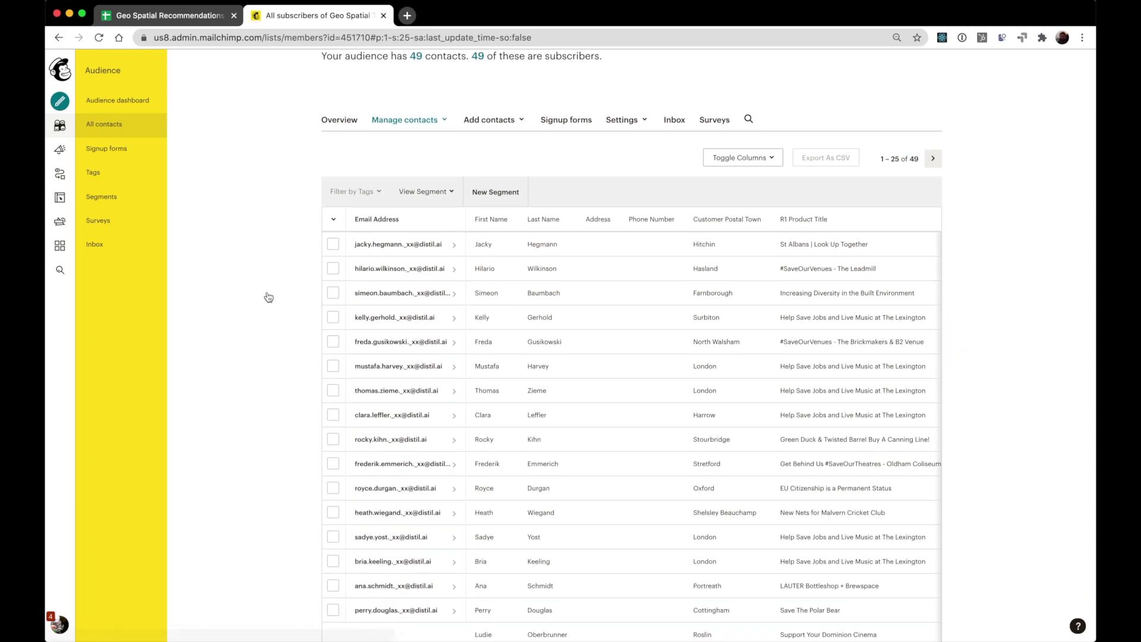
{"action": "scroll", "coordinate": [681, 298], "scroll_direction": "right", "scroll_amount": 5}
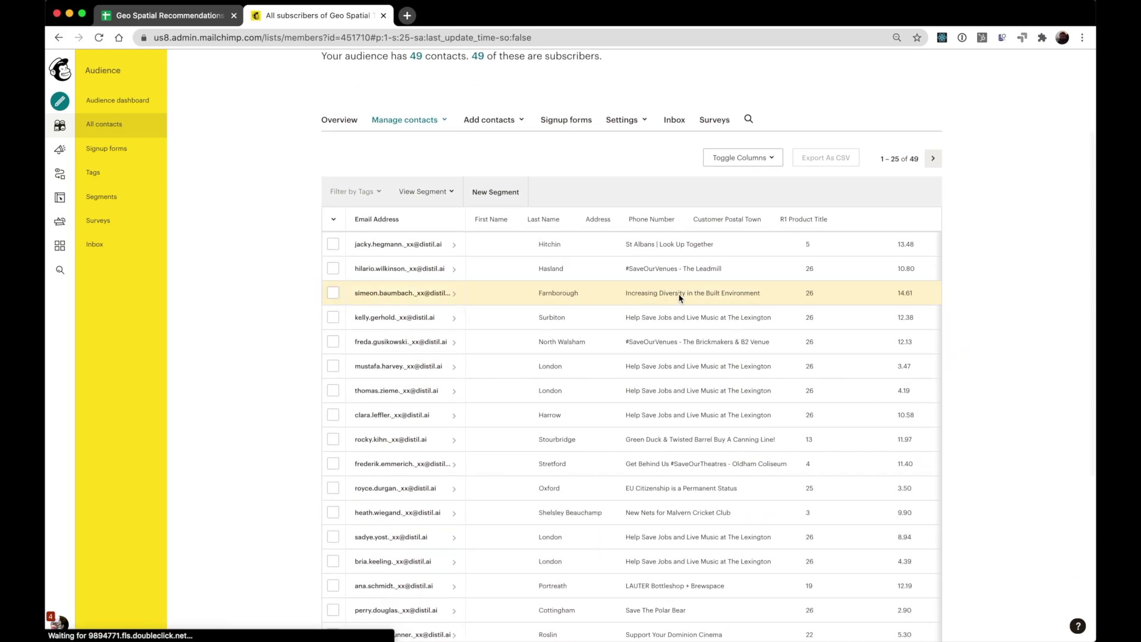
{"action": "scroll", "coordinate": [689, 309], "scroll_direction": "right", "scroll_amount": 5}
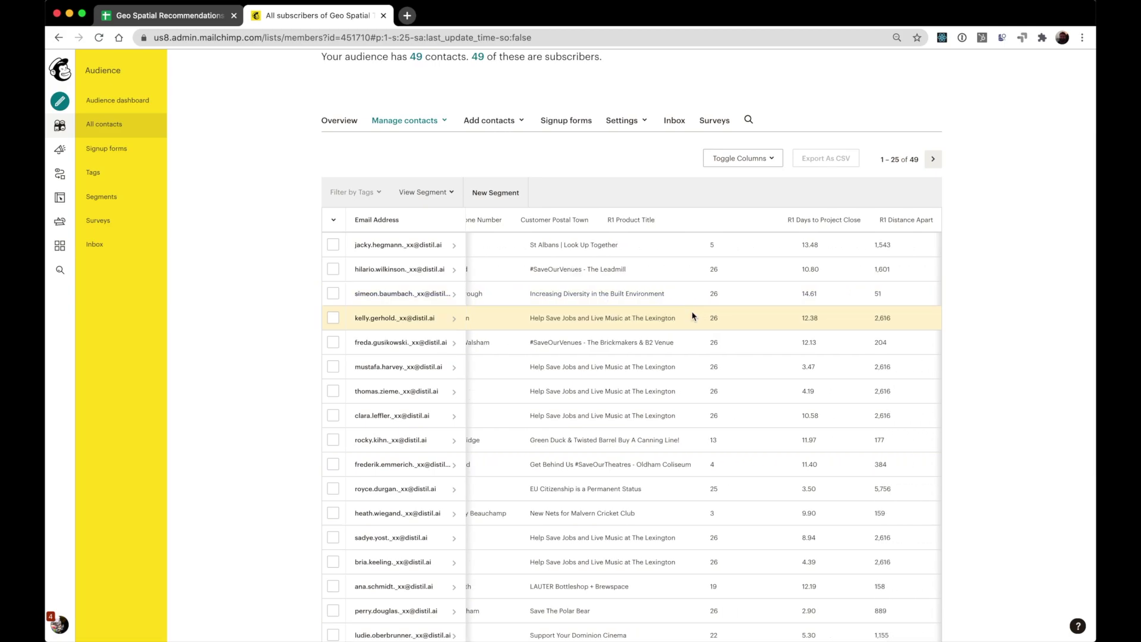
{"action": "scroll", "coordinate": [692, 315], "scroll_direction": "right", "scroll_amount": 10}
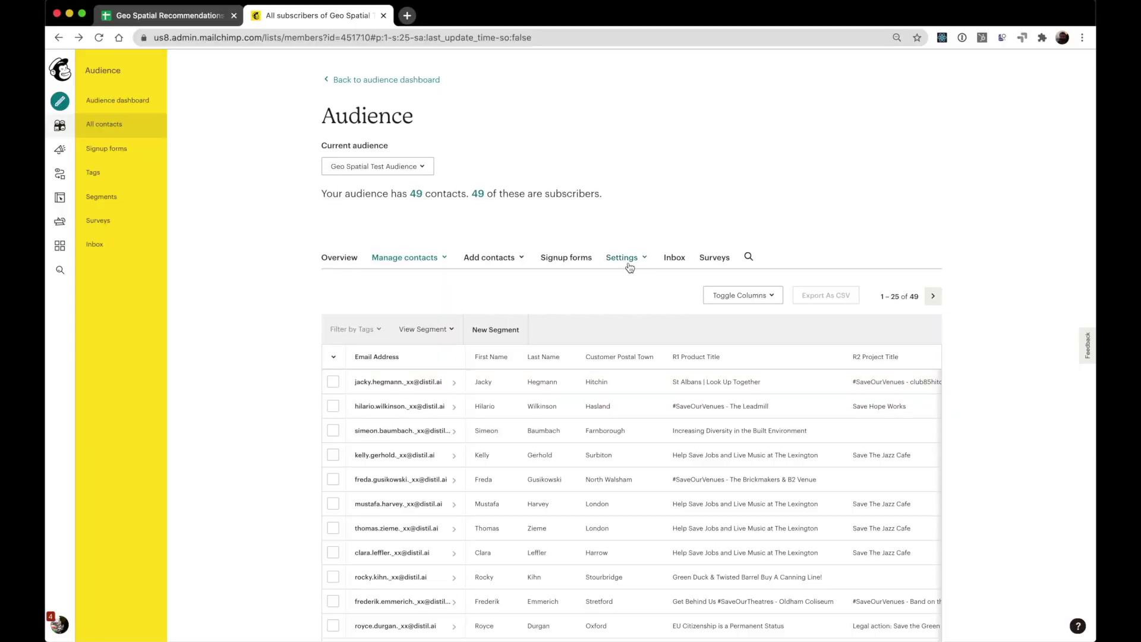
Open the audience fields and merge tags settings and set the Customer Postal Town tag to TOWN
{"action": "left_click", "coordinate": [627, 263]}
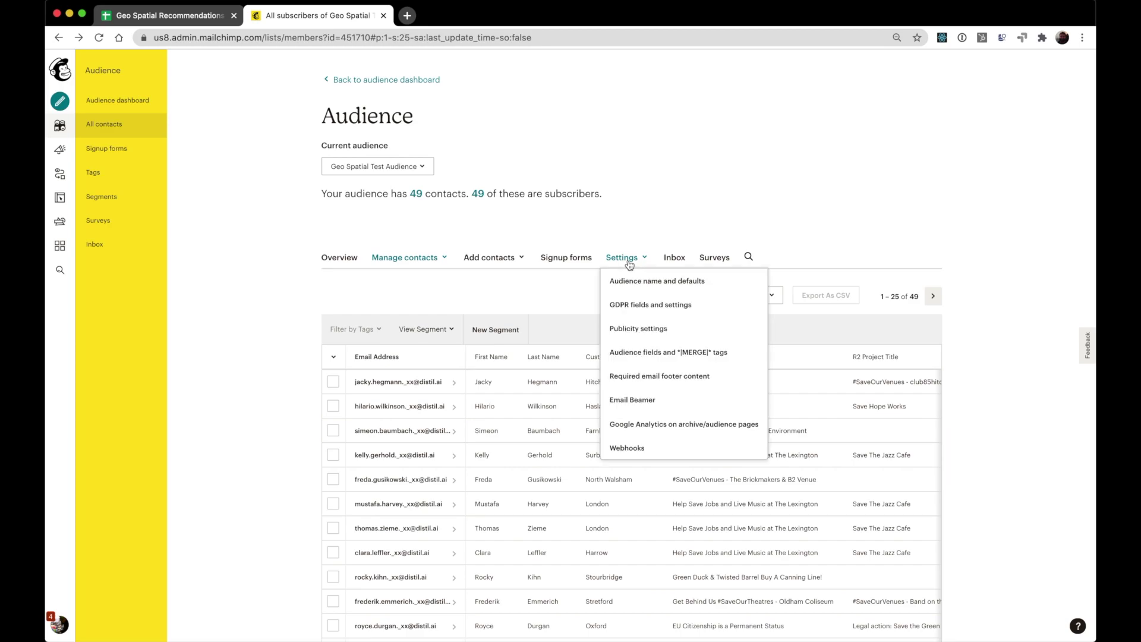
{"action": "left_click", "coordinate": [671, 353]}
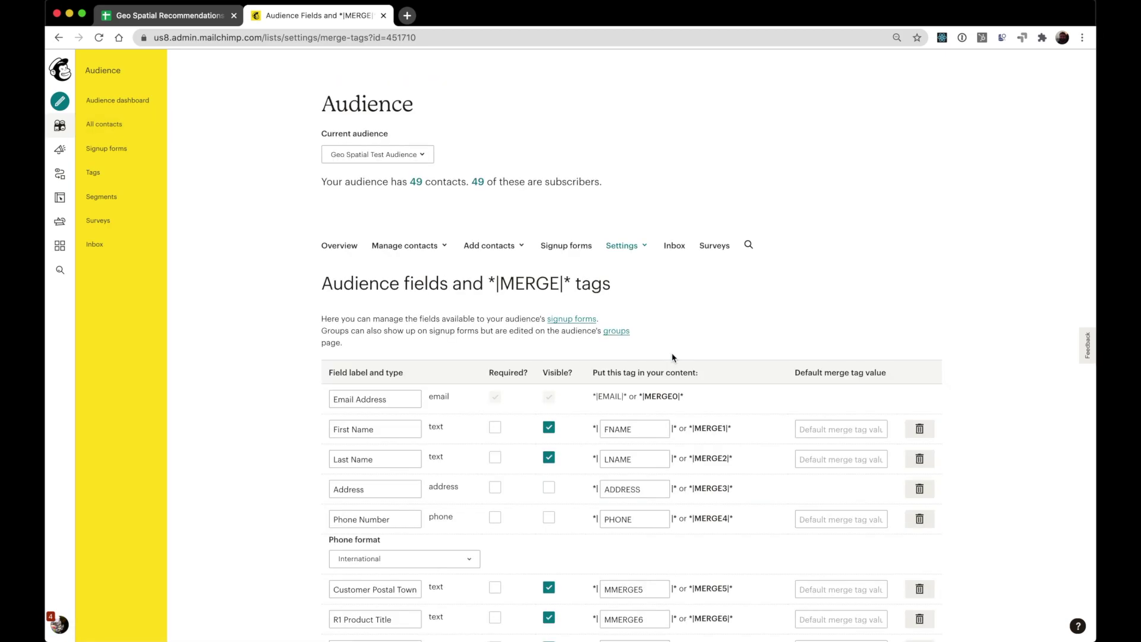
{"action": "scroll", "coordinate": [250, 394], "scroll_direction": "down", "scroll_amount": 3}
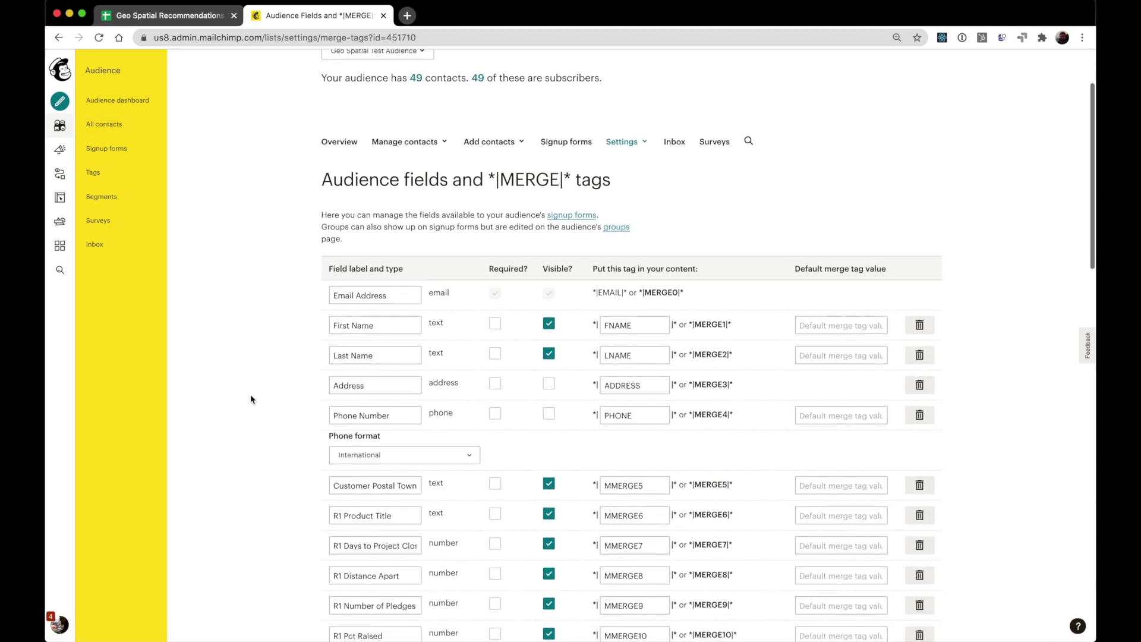
{"action": "scroll", "coordinate": [251, 394], "scroll_direction": "down", "scroll_amount": 2}
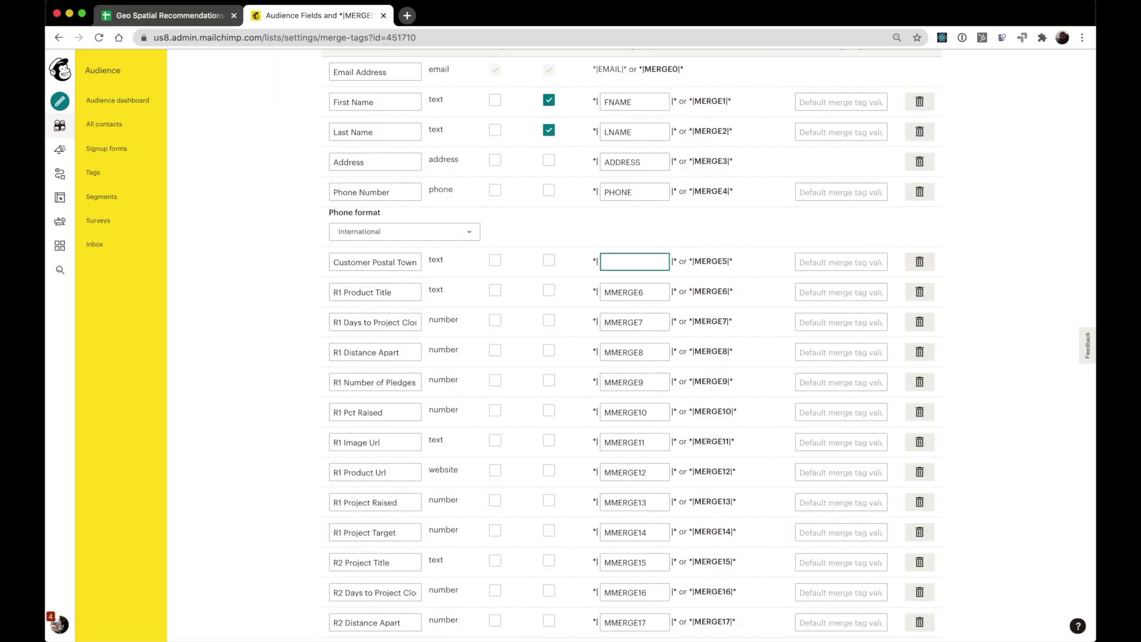
{"action": "type", "text": "OWN"}
Set the merge tags of R1 Product Title and the R1 days-to-close field to R1TITLE and R1DAYS
{"action": "double_click", "coordinate": [641, 293]}
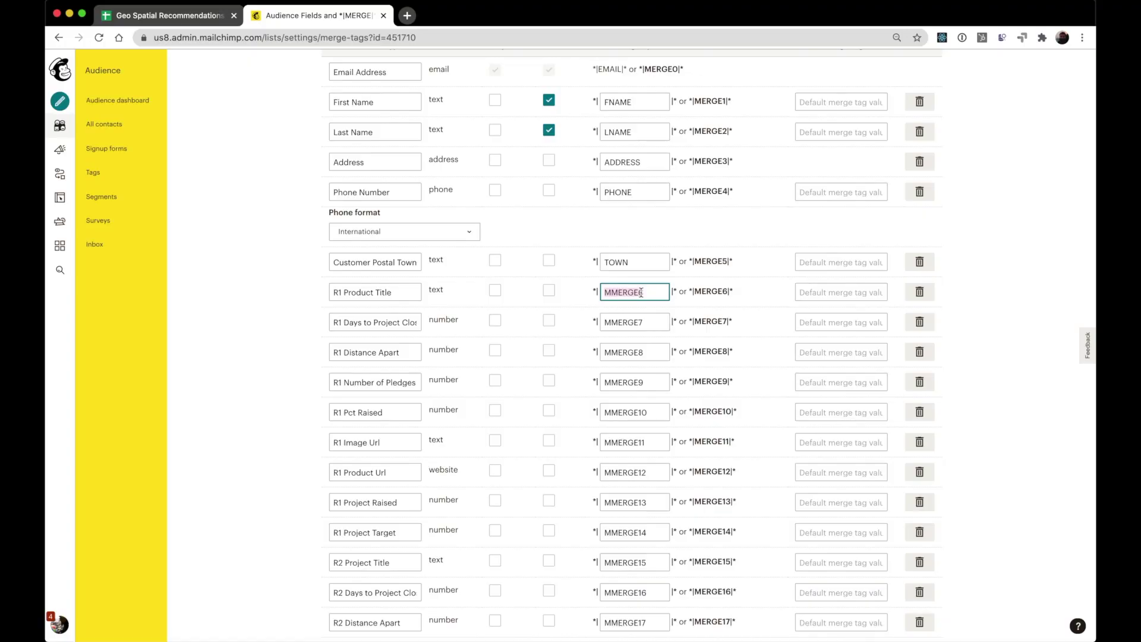
{"action": "type", "text": "R1TITLE"}
{"action": "left_click", "coordinate": [636, 326]}
{"action": "double_click", "coordinate": [637, 326]}
{"action": "type", "text": "R1DAYS"}
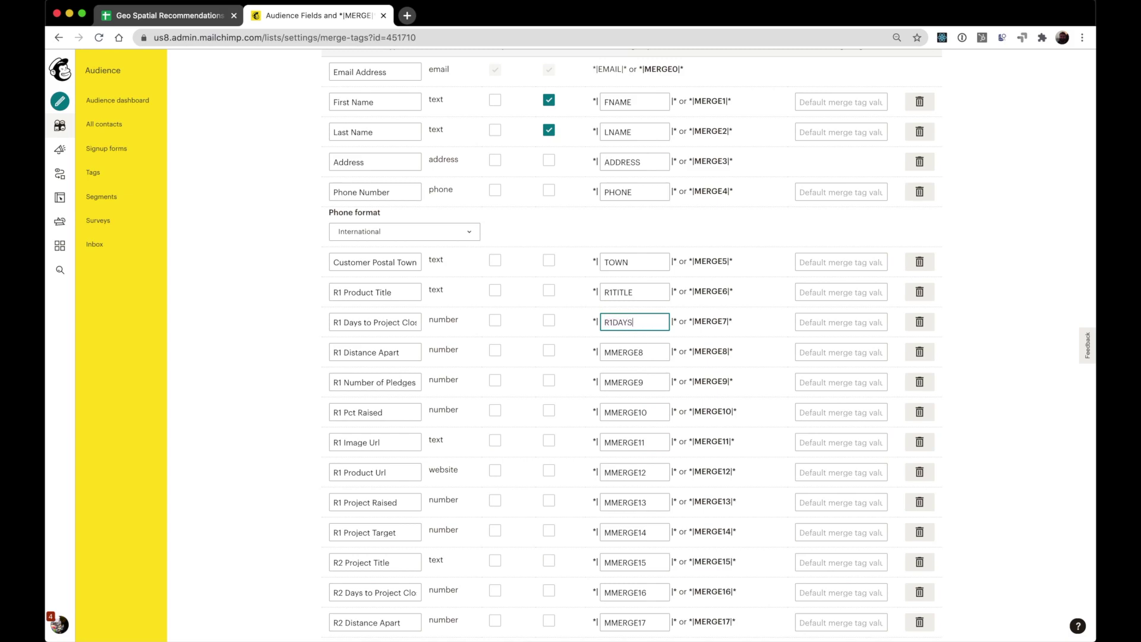
Set the merge tags for R1 distance, number of pledges, percent raised and image URL to R1DISTANCE, R1NUMPLEDG, R1PCTRAISE and R1IMAGEURL
{"action": "double_click", "coordinate": [625, 352]}
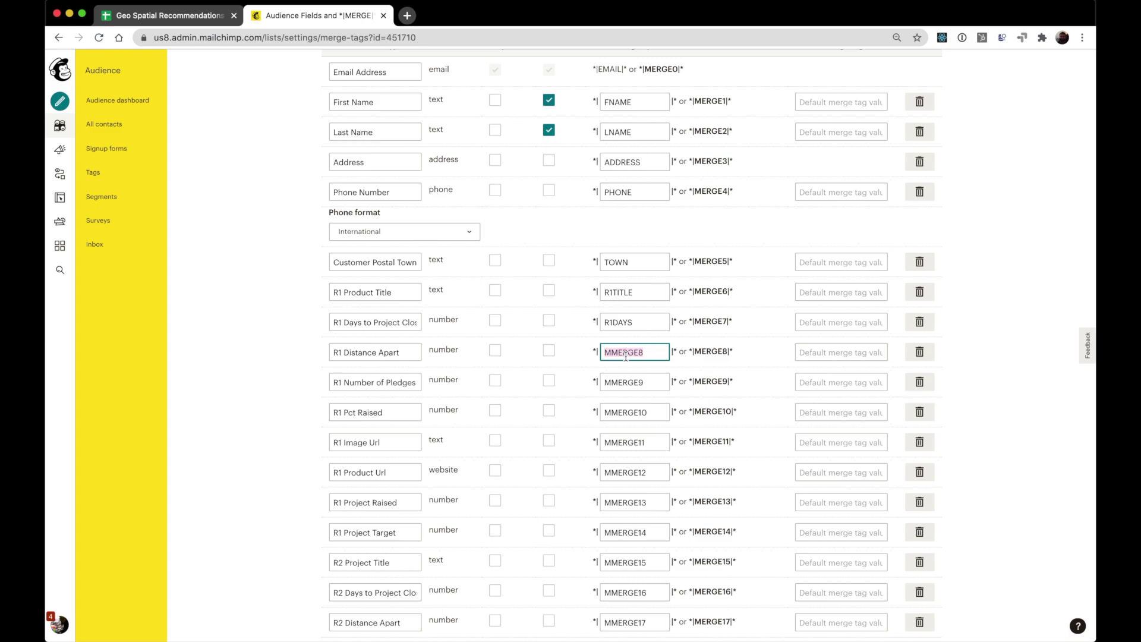
{"action": "type", "text": "R1DISTANCE"}
{"action": "key", "text": "Tab"}
{"action": "type", "text": "R1NUMPLEDG"}
{"action": "key", "text": "Tab"}
{"action": "type", "text": "R1PCTRAISE"}
{"action": "key", "text": "Tab"}
{"action": "type", "text": "R1IMAGEURL"}
{"action": "key", "text": "Tab"}
Set the merge tags for R1 Product Url, R1 Project Raised and R1 Project Target to R1URL, R1RAISED and R1TARGET
{"action": "type", "text": "R1PRODUCT"}
{"action": "key", "text": "BackSpace"}
{"action": "key", "text": "BackSpace"}
{"action": "key", "text": "BackSpace"}
{"action": "key", "text": "BackSpace"}
{"action": "key", "text": "BackSpace"}
{"action": "key", "text": "BackSpace"}
{"action": "key", "text": "BackSpace"}
{"action": "type", "text": "URL"}
{"action": "key", "text": "Tab"}
{"action": "type", "text": "R1RAISED"}
{"action": "key", "text": "Tab"}
{"action": "type", "text": "R1TARGET"}
{"action": "key", "text": "Tab"}
Set the R2 merge tags in order to R2TITLE, R2DAYS, R2DISTANCE, R2NUMPLEDG, R2PCTRAISE, R2PRODUCTI and R2PRODUCT2
{"action": "type", "text": "R2TITLE\tR2DAYS\tR2DISTANCE\tR2NUMPLEDG\t"}
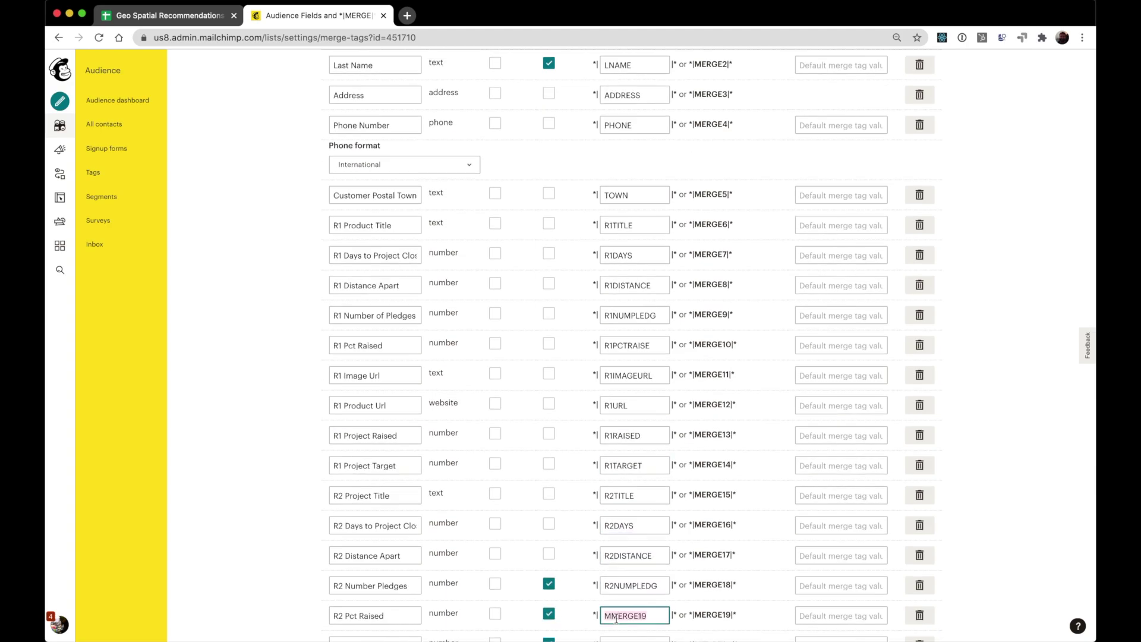
{"action": "type", "text": "R2PCTRAISE"}
{"action": "key", "text": "Tab"}
{"action": "type", "text": "R2PRODUCTI"}
{"action": "key", "text": "Tab"}
{"action": "type", "text": "R2PRODUCT2"}
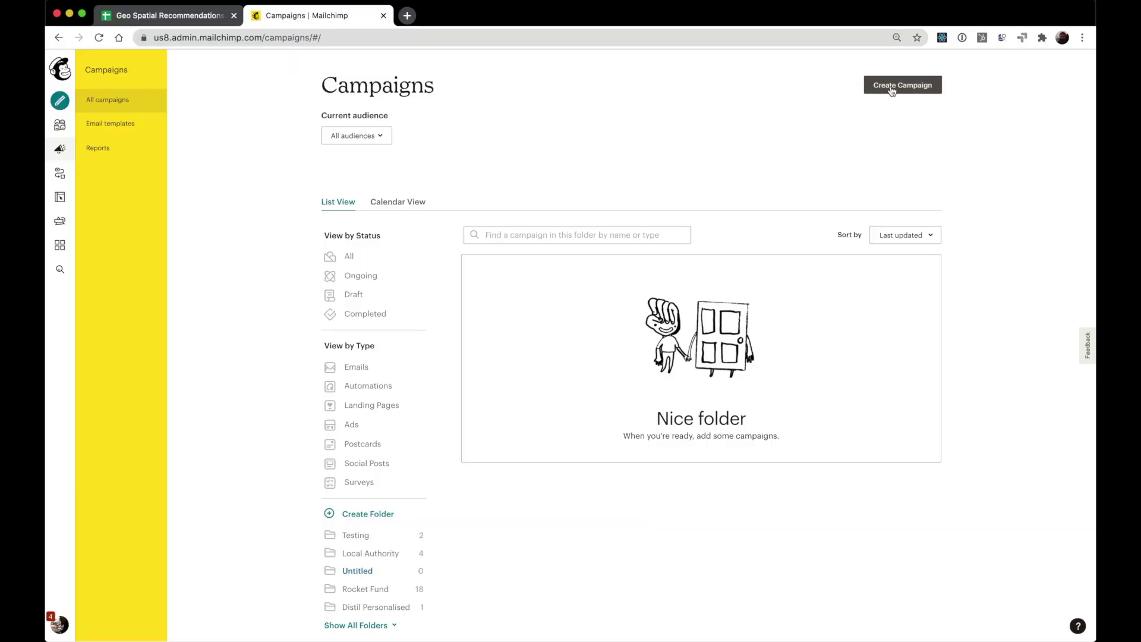
Create a regular email campaign named "Weekly Personalised Newsletter"
{"action": "left_click", "coordinate": [891, 87]}
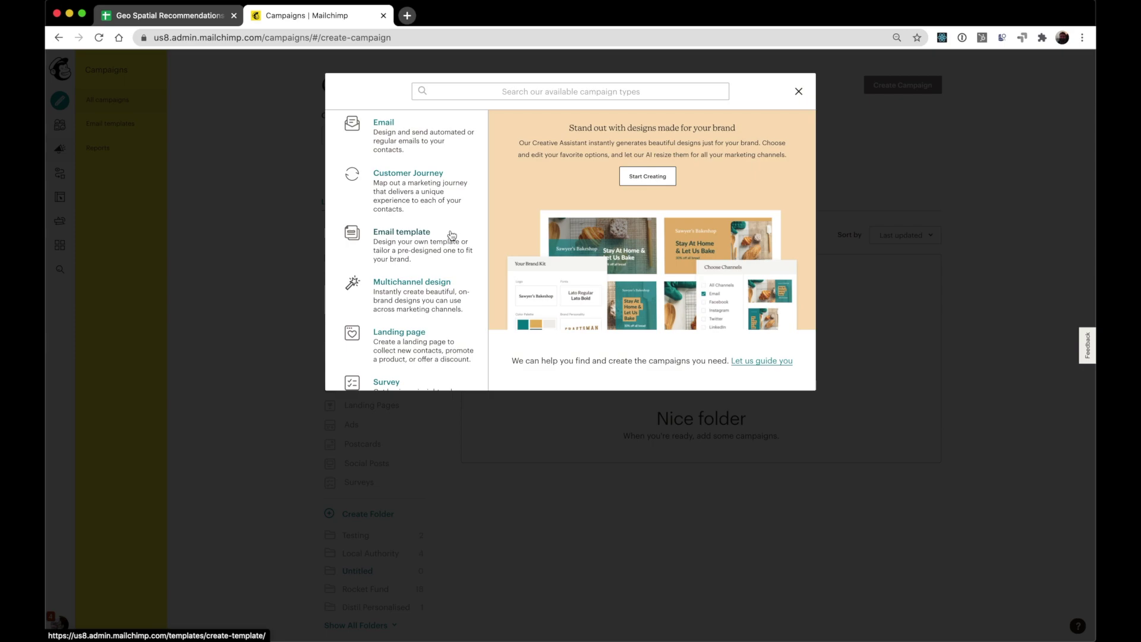
{"action": "left_click", "coordinate": [383, 125]}
{"action": "type", "text": "Weekl"}
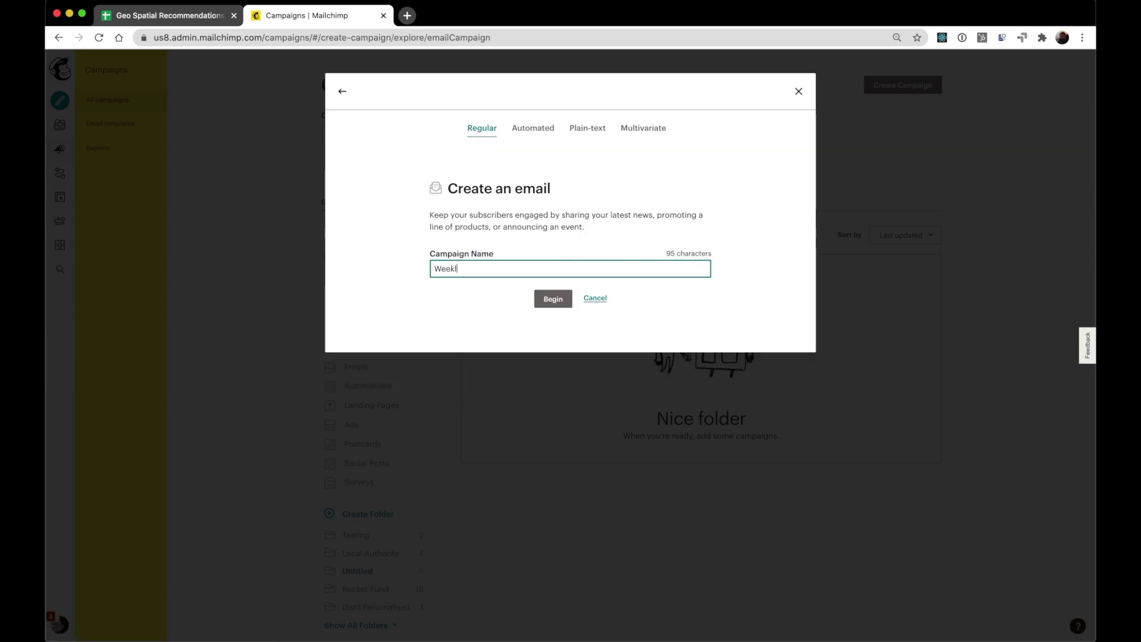
{"action": "type", "text": "y Newsletter"}
{"action": "left_click", "coordinate": [464, 268]}
{"action": "type", "text": "Pero"}
{"action": "key", "text": "BackSpace"}
{"action": "type", "text": "sonalised"}
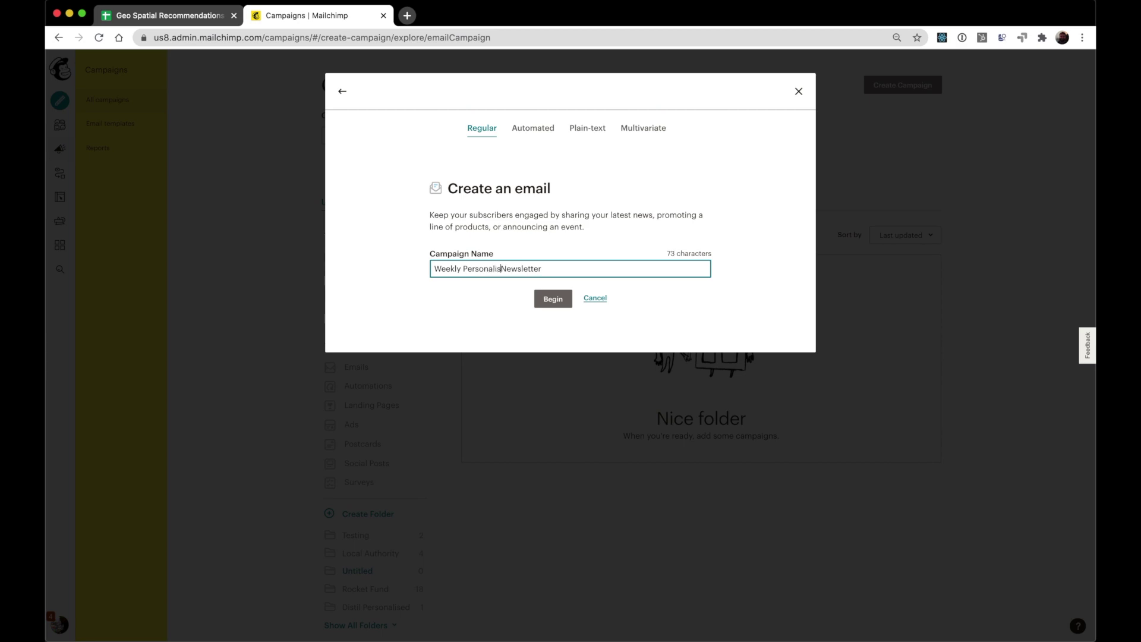
{"action": "left_click", "coordinate": [553, 300]}
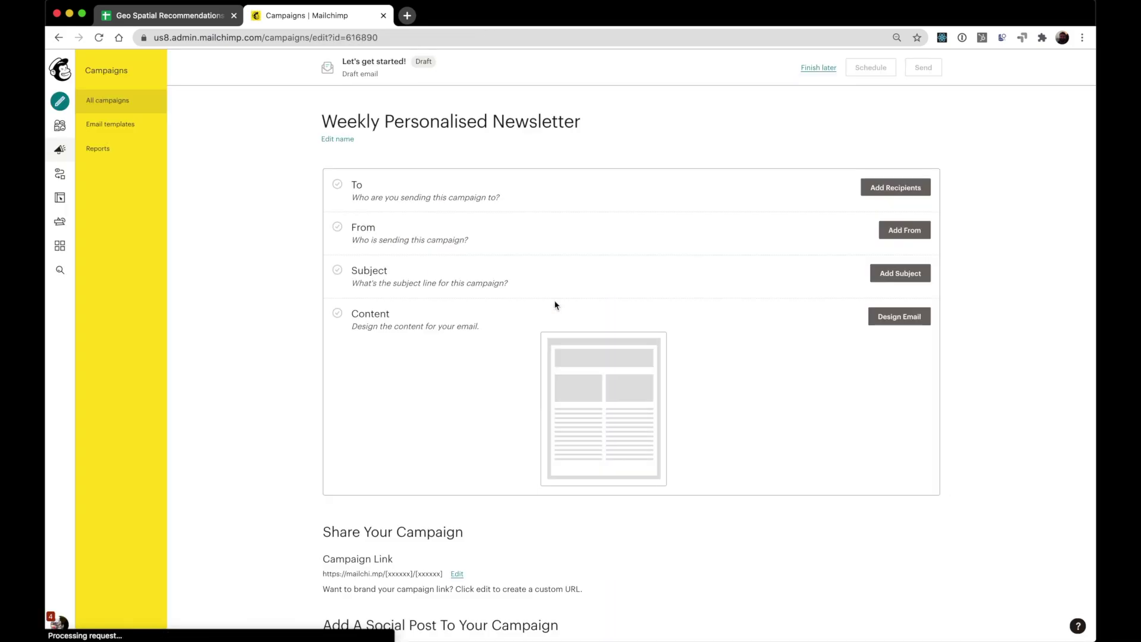
Save all subscribers of Geo Spatial Test Audience as recipients, personalizing the "To" field with *|FNAME|* *|LNAME|*
{"action": "left_click", "coordinate": [887, 195]}
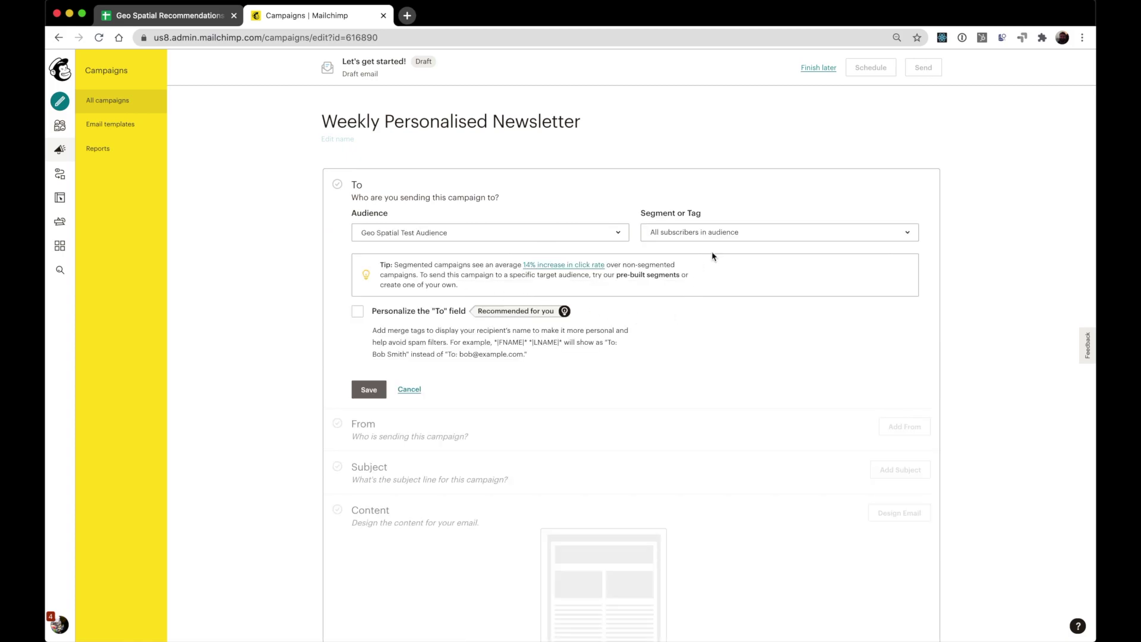
{"action": "left_click", "coordinate": [357, 312]}
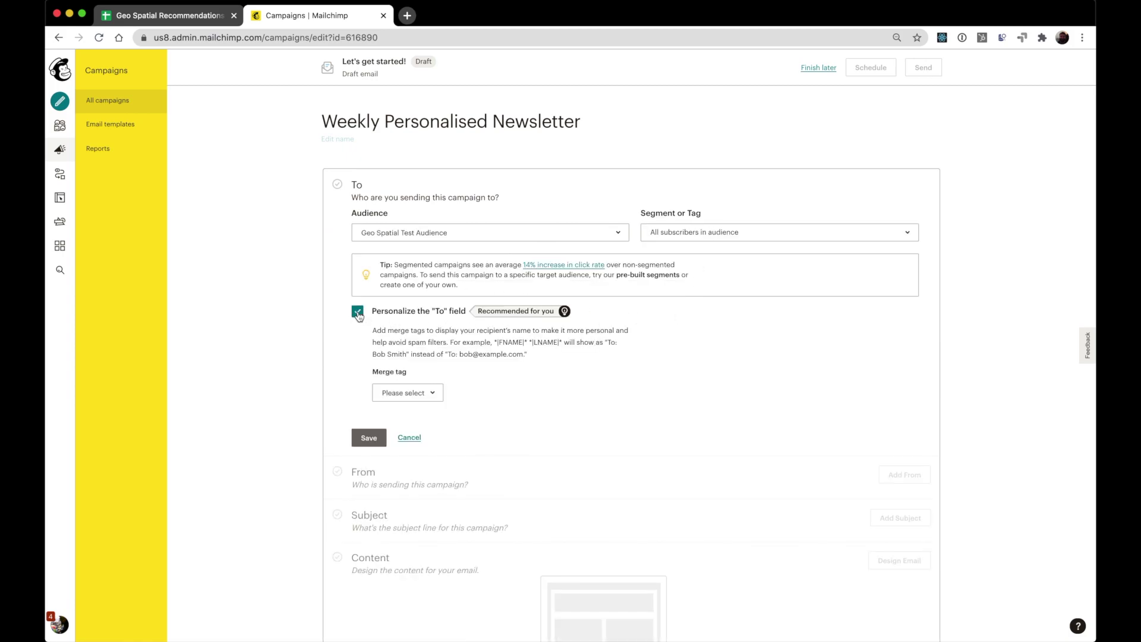
{"action": "left_click", "coordinate": [416, 394]}
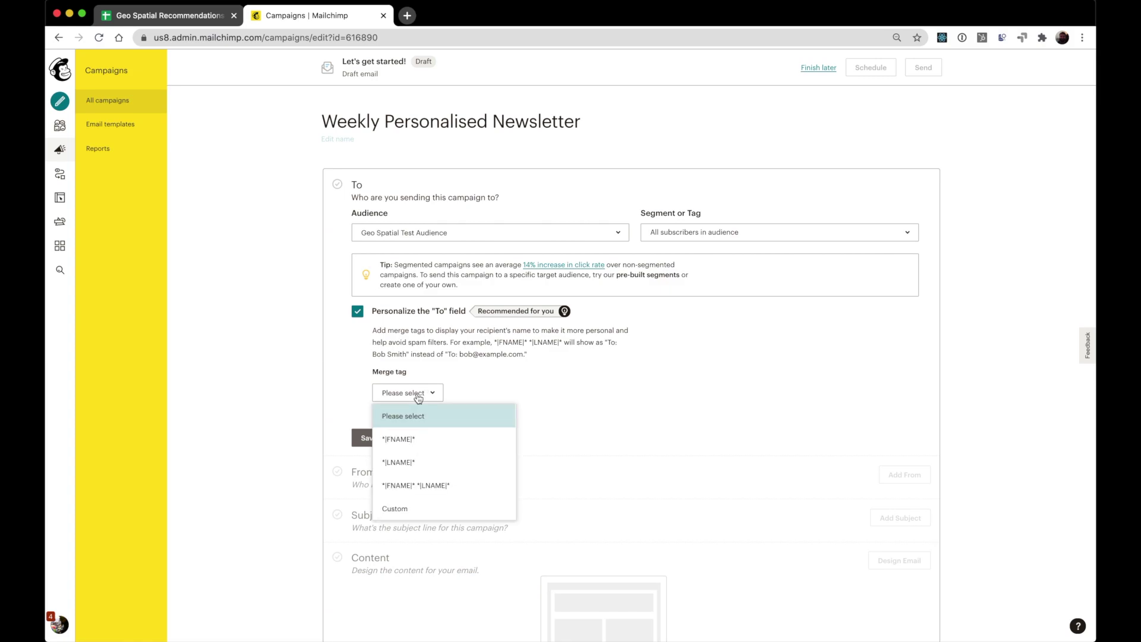
{"action": "left_click", "coordinate": [433, 486]}
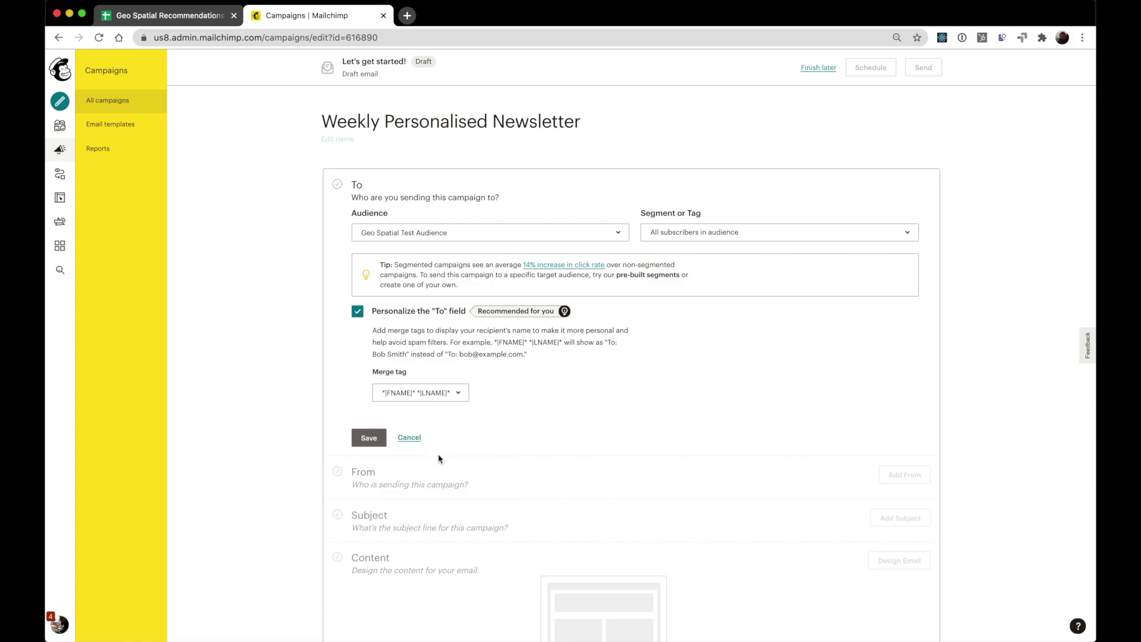
{"action": "left_click", "coordinate": [364, 431]}
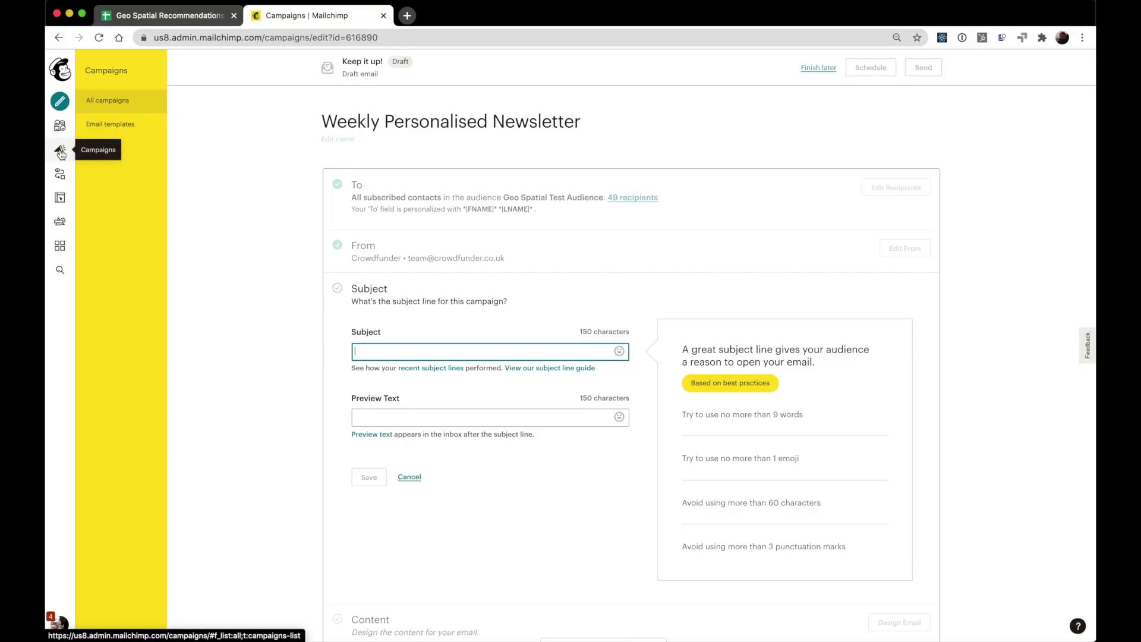
Open the audience fields and merge tags page in a separate tab for reference and return to the campaign's subject section
{"action": "right_click", "coordinate": [60, 128]}
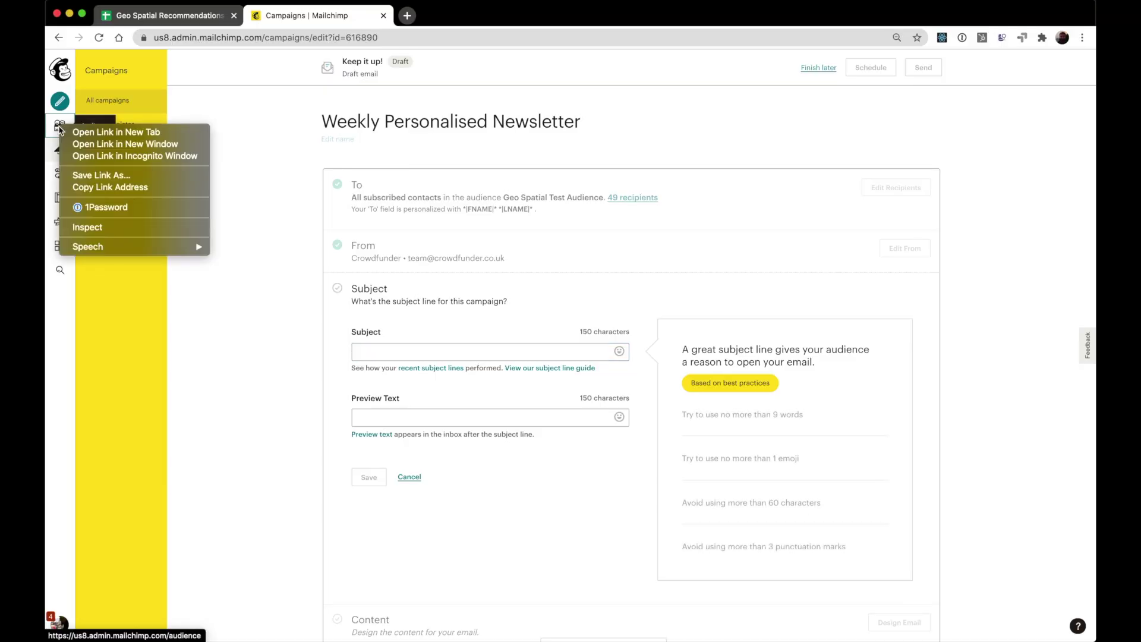
{"action": "left_click", "coordinate": [84, 133]}
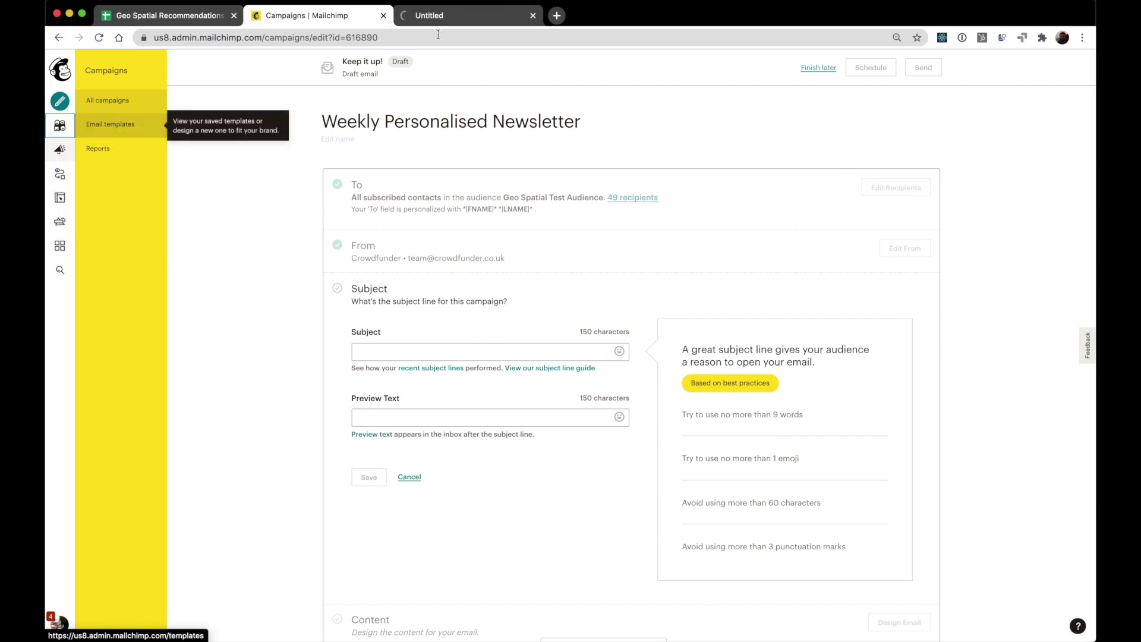
{"action": "left_click", "coordinate": [431, 15]}
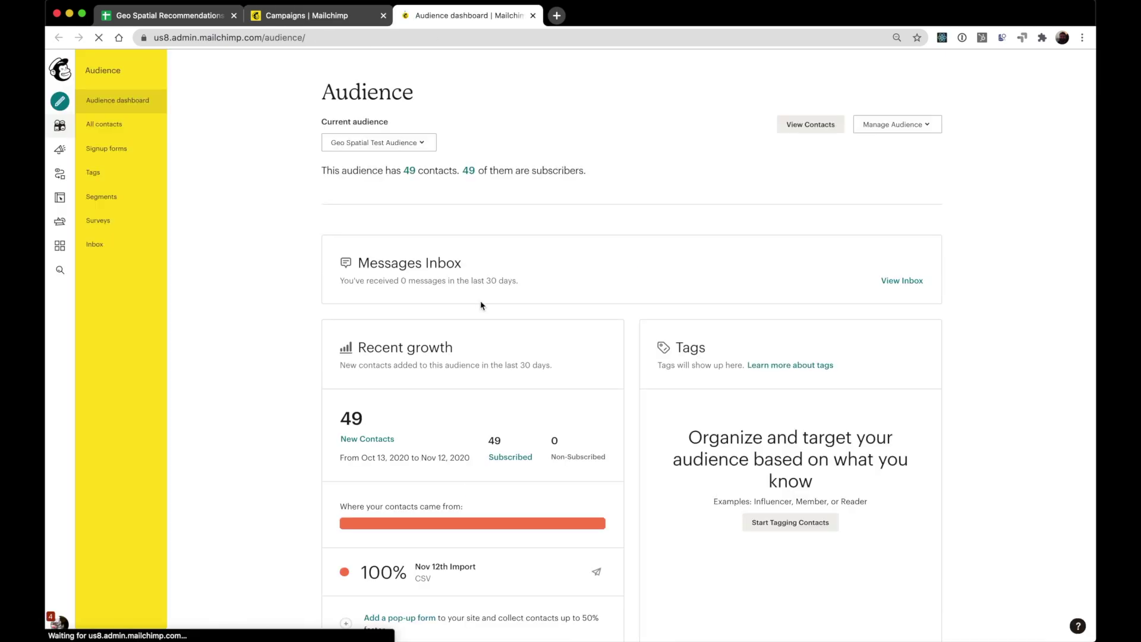
{"action": "scroll", "coordinate": [481, 303], "scroll_direction": "down", "scroll_amount": 1}
{"action": "left_click", "coordinate": [904, 94]}
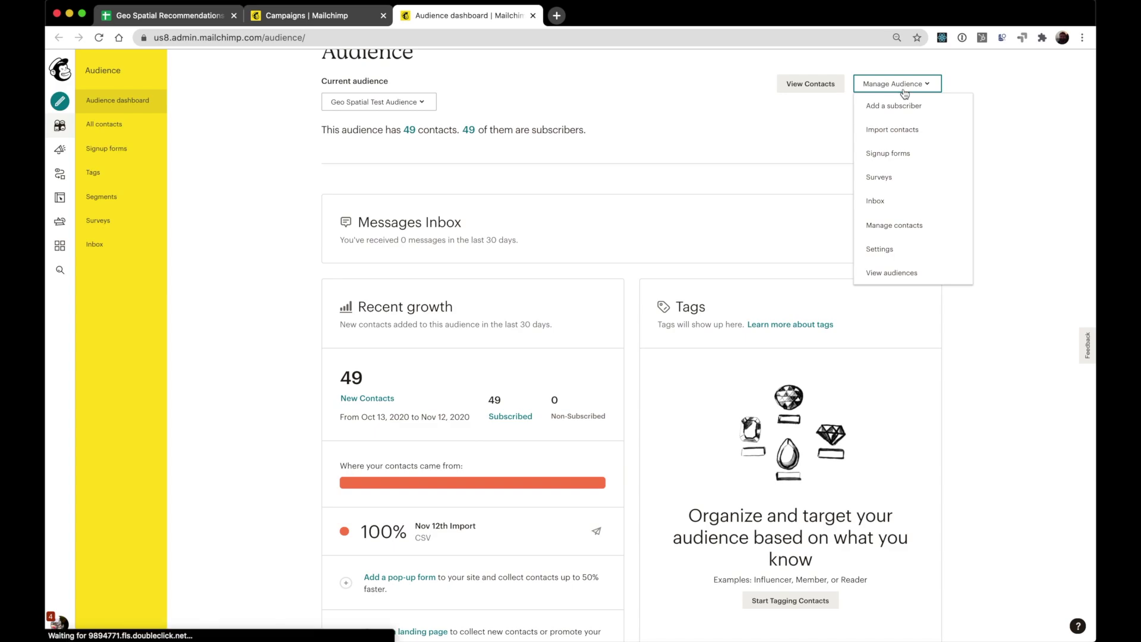
{"action": "left_click", "coordinate": [874, 253]}
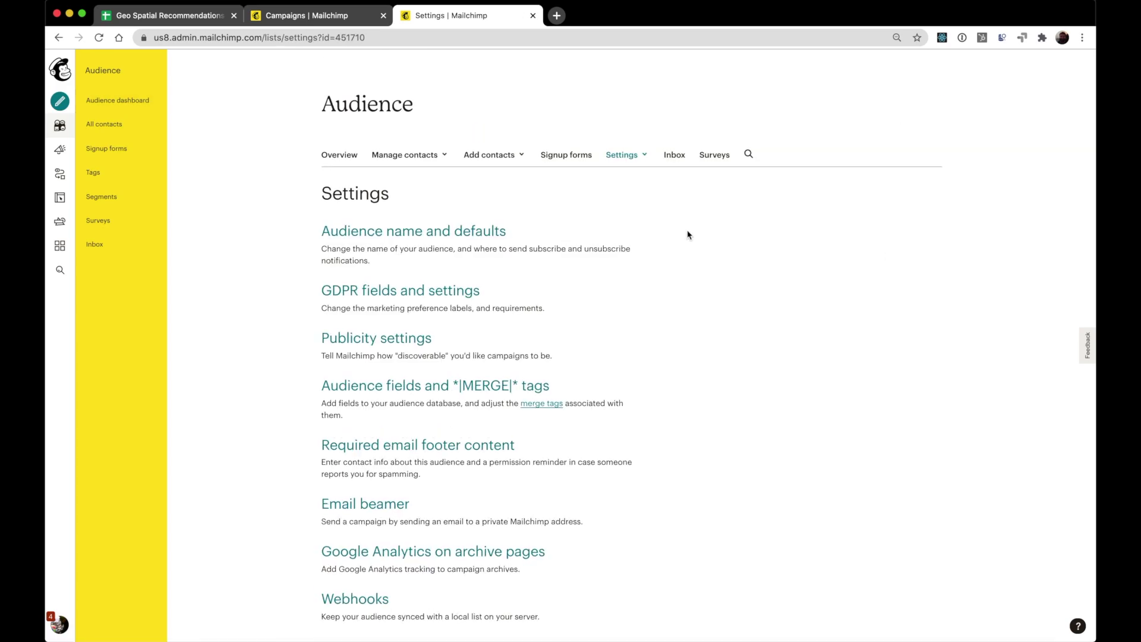
{"action": "left_click", "coordinate": [497, 478]}
{"action": "scroll", "coordinate": [497, 482], "scroll_direction": "down", "scroll_amount": 3}
{"action": "scroll", "coordinate": [496, 482], "scroll_direction": "down", "scroll_amount": 2}
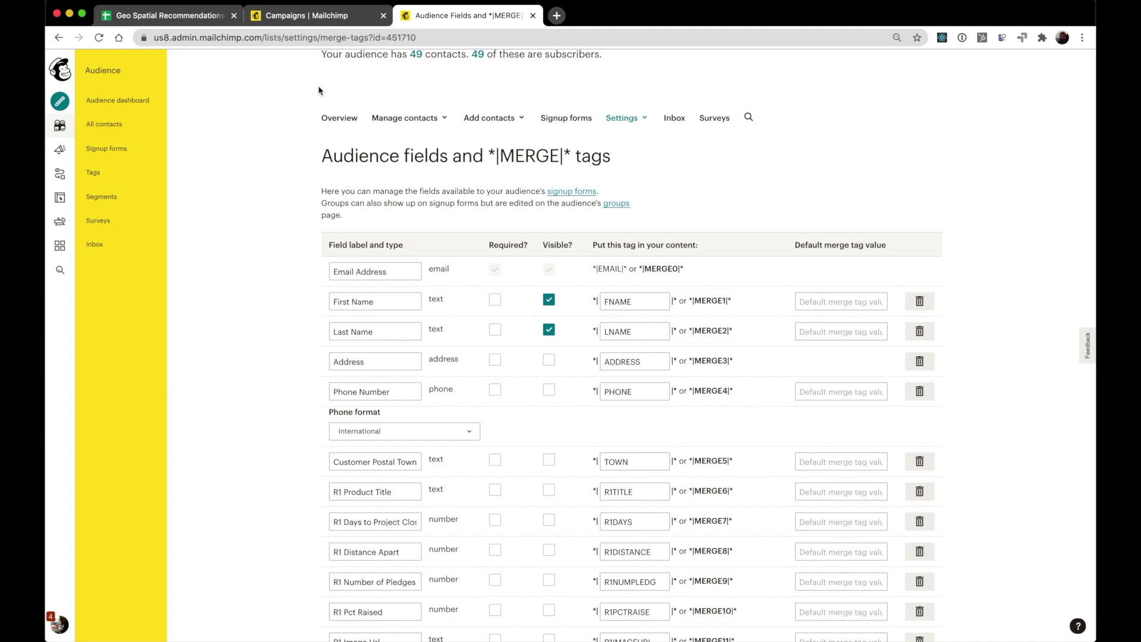
{"action": "left_click", "coordinate": [315, 23]}
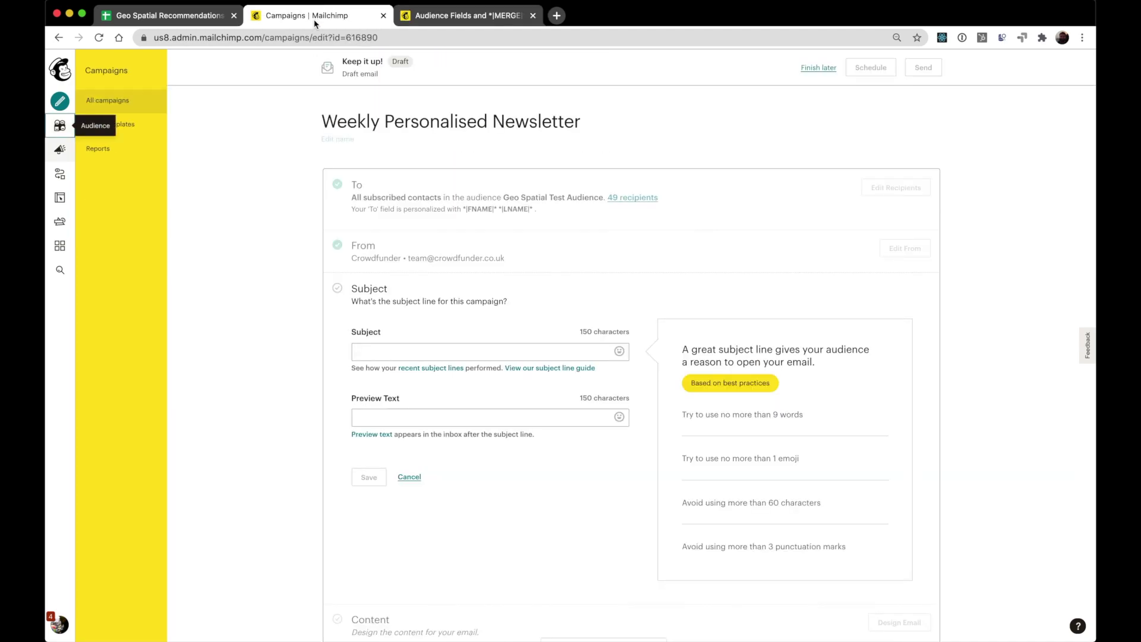
Enter "What's happening in *|TOWN|*" as the campaign's subject line
{"action": "left_click", "coordinate": [452, 351]}
{"action": "type", "text": "What's "}
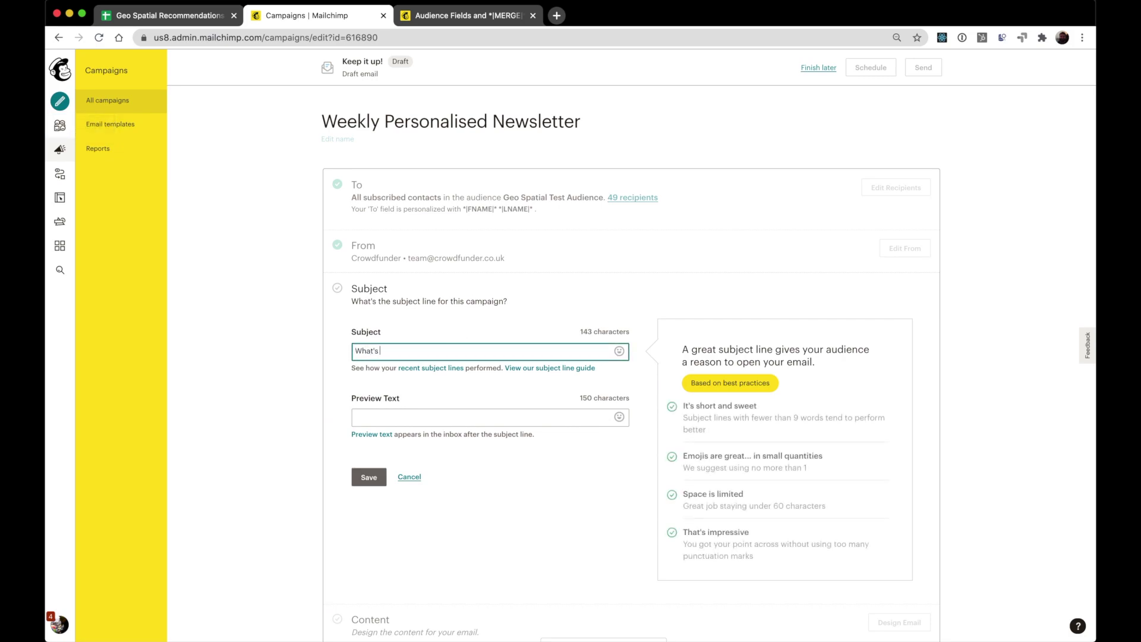
{"action": "type", "text": "happening in"}
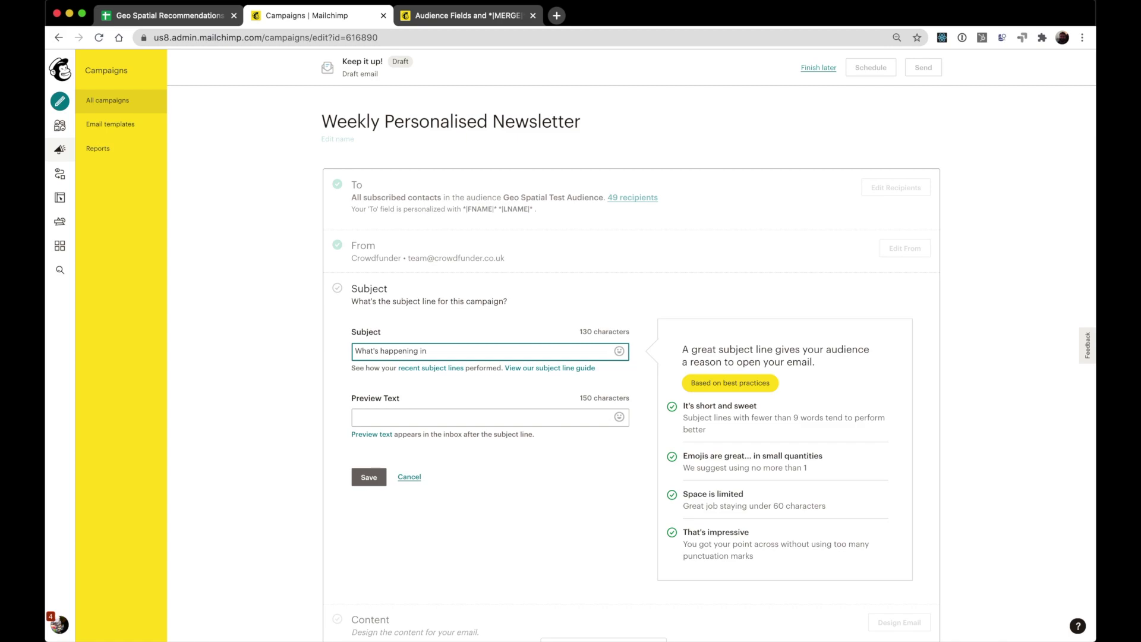
{"action": "type", "text": "||TWO|*"}
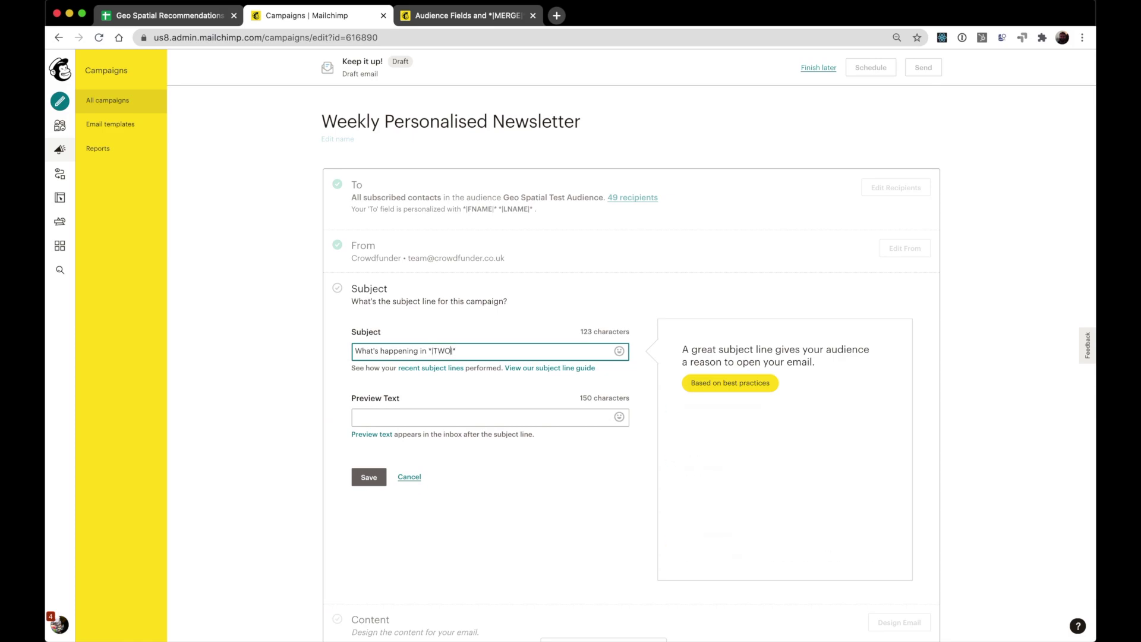
{"action": "key", "text": "BackSpace"}
{"action": "key", "text": "BackSpace"}
{"action": "type", "text": "OWN"}
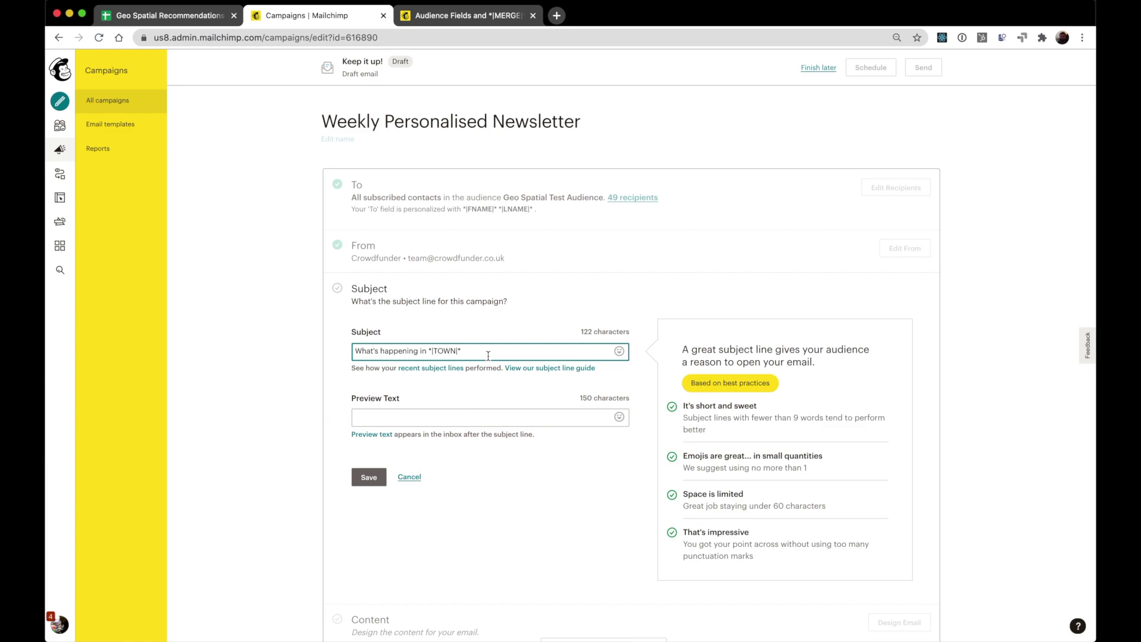
Save the preview text "Find out the great projects crowdfunding in *|TOWN|*" and open the email designer
{"action": "left_click", "coordinate": [471, 416]}
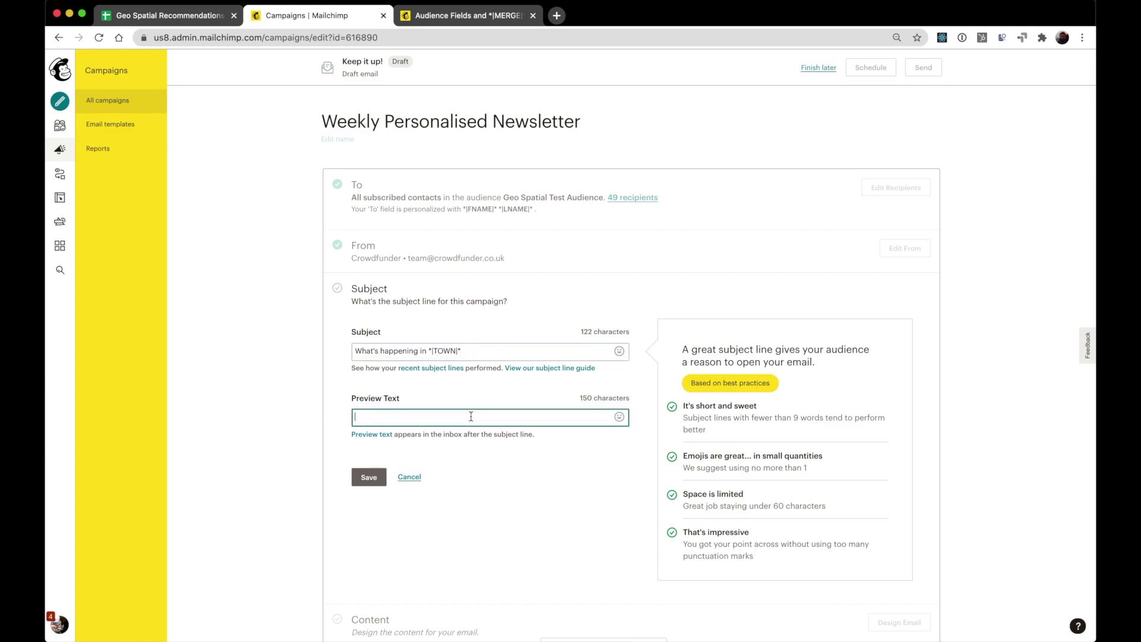
{"action": "type", "text": "Find out the great pro"}
{"action": "type", "text": "jects"}
{"action": "type", "text": " crowdfunding"}
{"action": "type", "text": " in **"}
{"action": "type", "text": "||"}
{"action": "type", "text": "TOWN|*"}
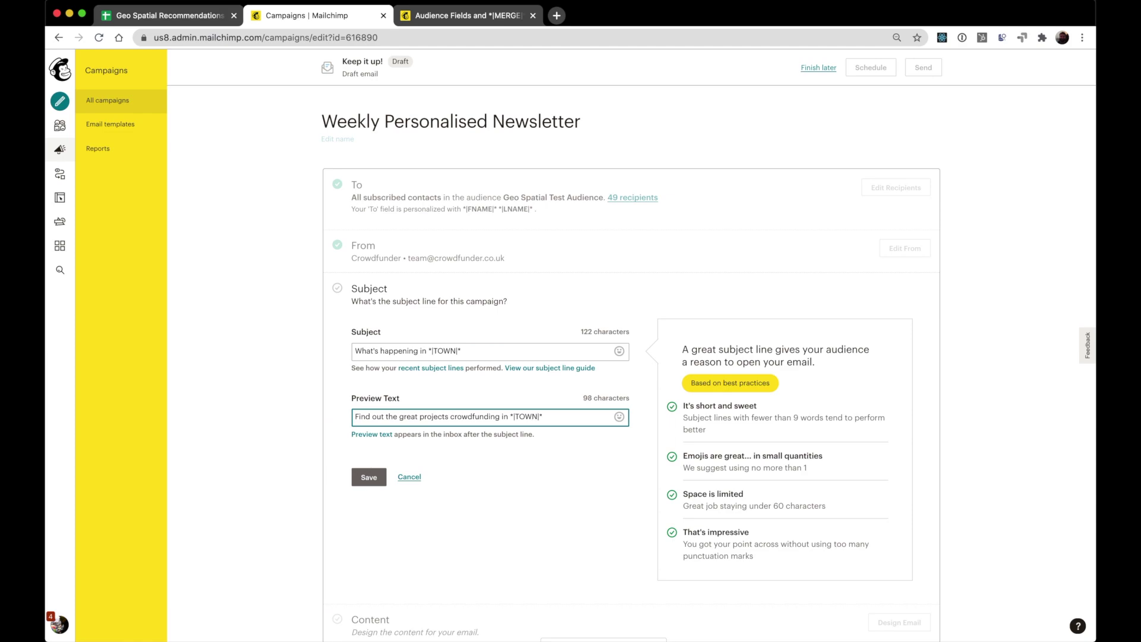
{"action": "left_click", "coordinate": [367, 479]}
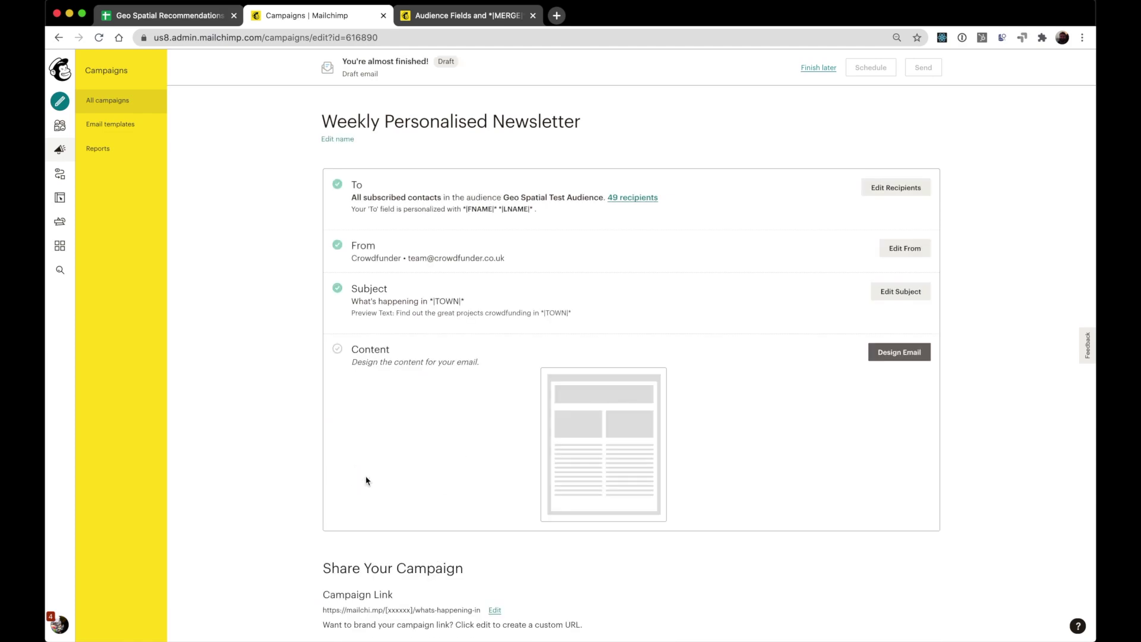
{"action": "left_click", "coordinate": [885, 356]}
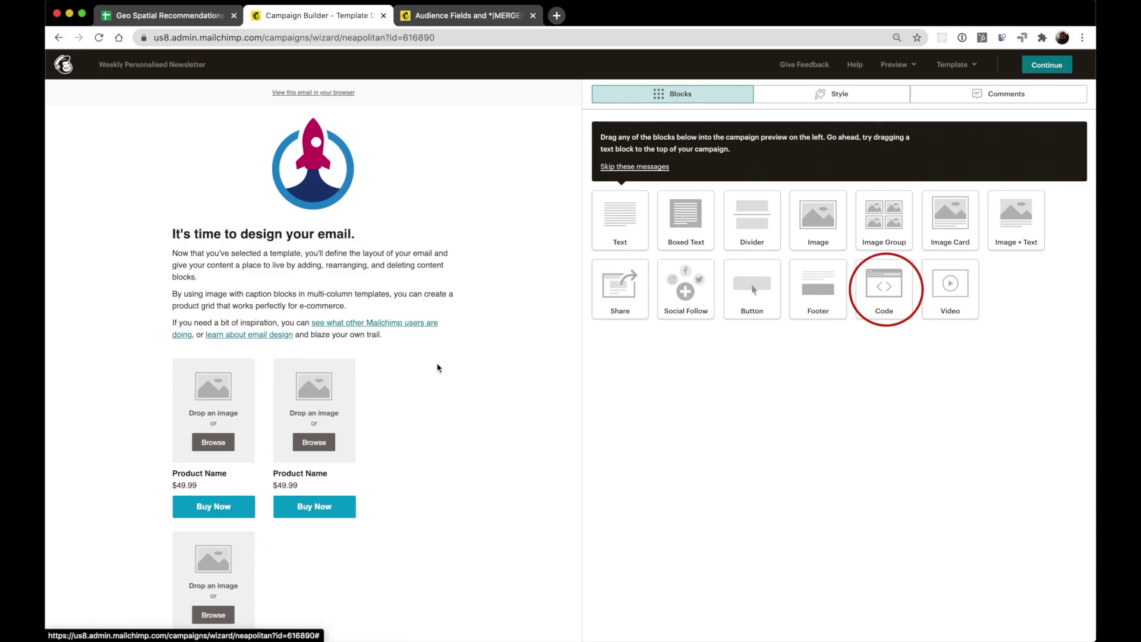
Examine the email template's layout, including the intro text, product blocks and footer
{"action": "scroll", "coordinate": [437, 363], "scroll_direction": "down", "scroll_amount": 5}
{"action": "scroll", "coordinate": [474, 336], "scroll_direction": "up", "scroll_amount": 5}
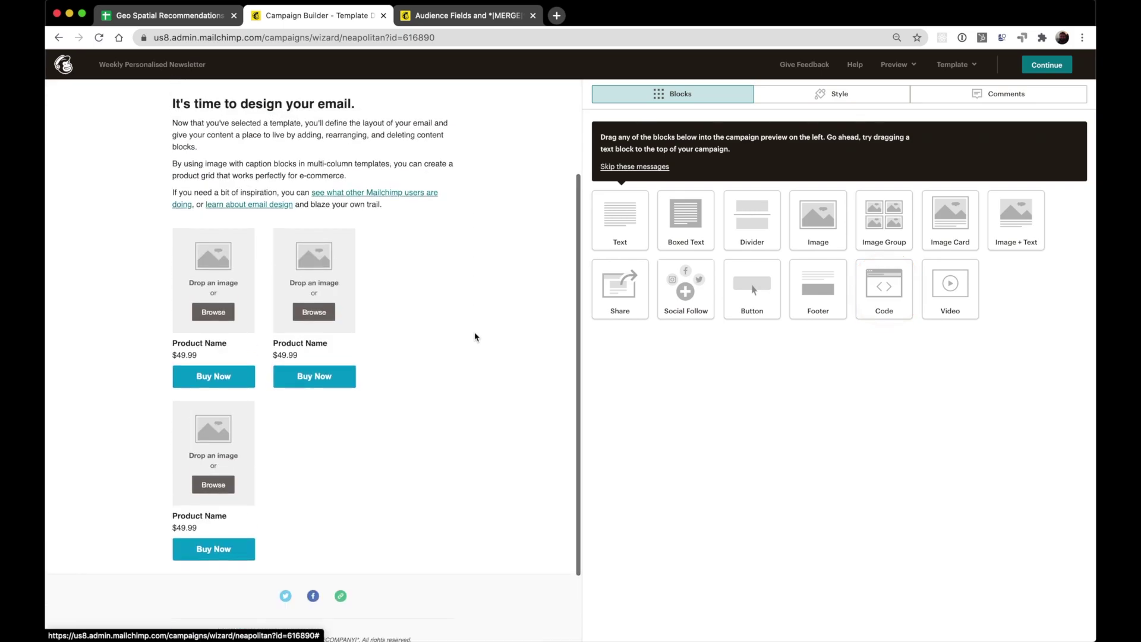
{"action": "scroll", "coordinate": [475, 336], "scroll_direction": "down", "scroll_amount": 2}
{"action": "scroll", "coordinate": [475, 336], "scroll_direction": "down", "scroll_amount": 3}
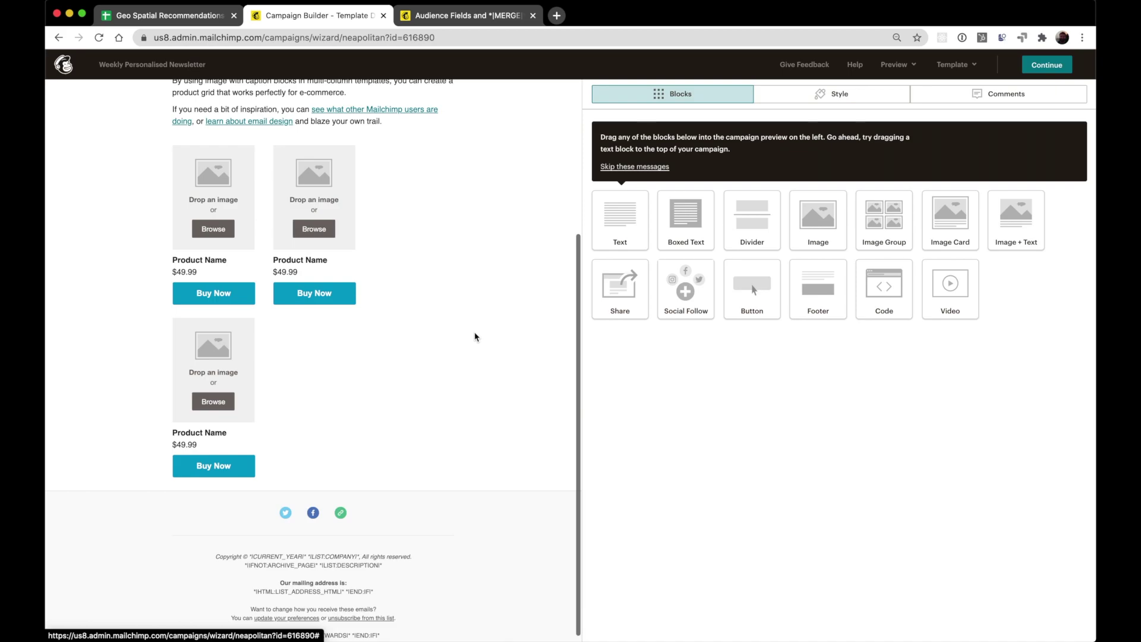
{"action": "scroll", "coordinate": [474, 336], "scroll_direction": "up", "scroll_amount": 2}
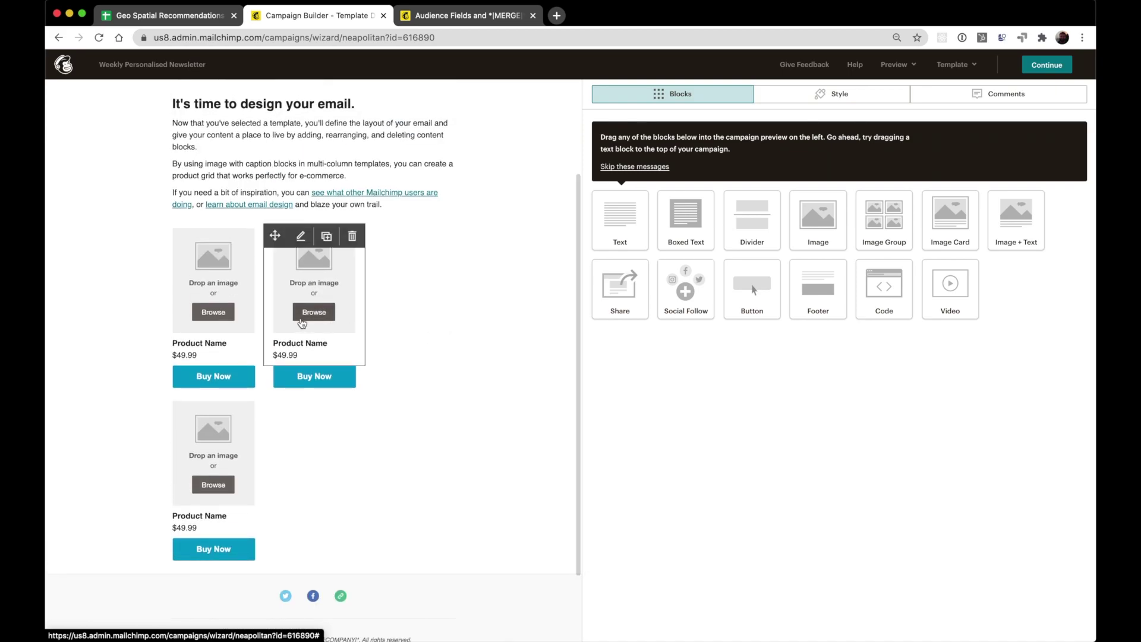
{"action": "mouse_move", "coordinate": [209, 326]}
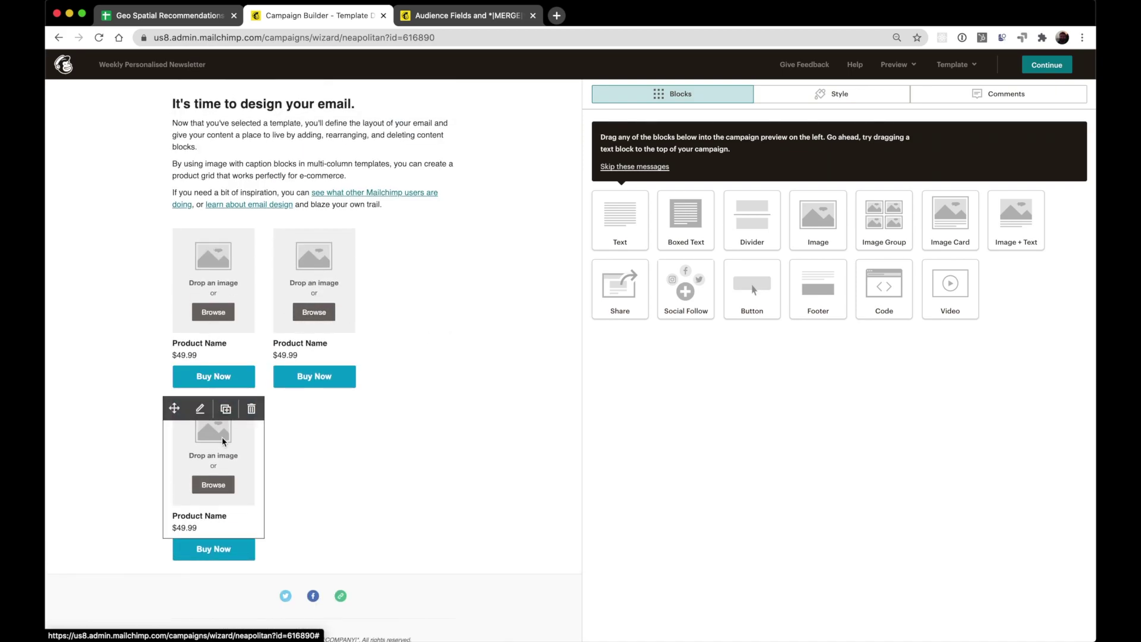
{"action": "mouse_move", "coordinate": [326, 239]}
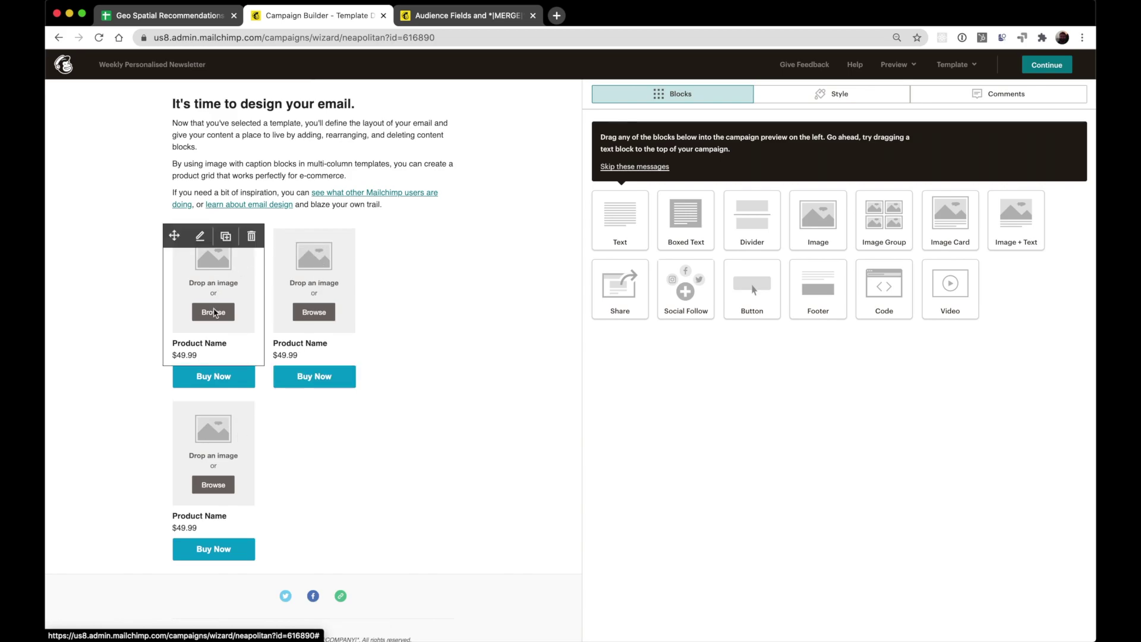
{"action": "mouse_move", "coordinate": [217, 454]}
{"action": "scroll", "coordinate": [315, 267], "scroll_direction": "up", "scroll_amount": 3}
{"action": "scroll", "coordinate": [317, 267], "scroll_direction": "up", "scroll_amount": 2}
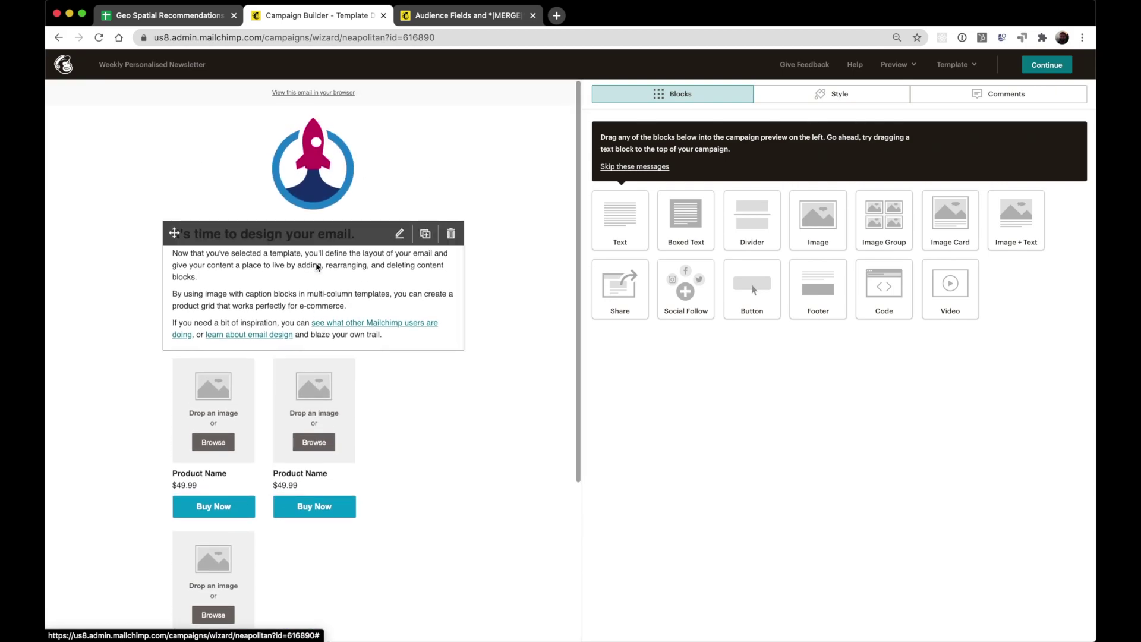
Delete the rocket logo image block at the head of the email
{"action": "left_click", "coordinate": [450, 122]}
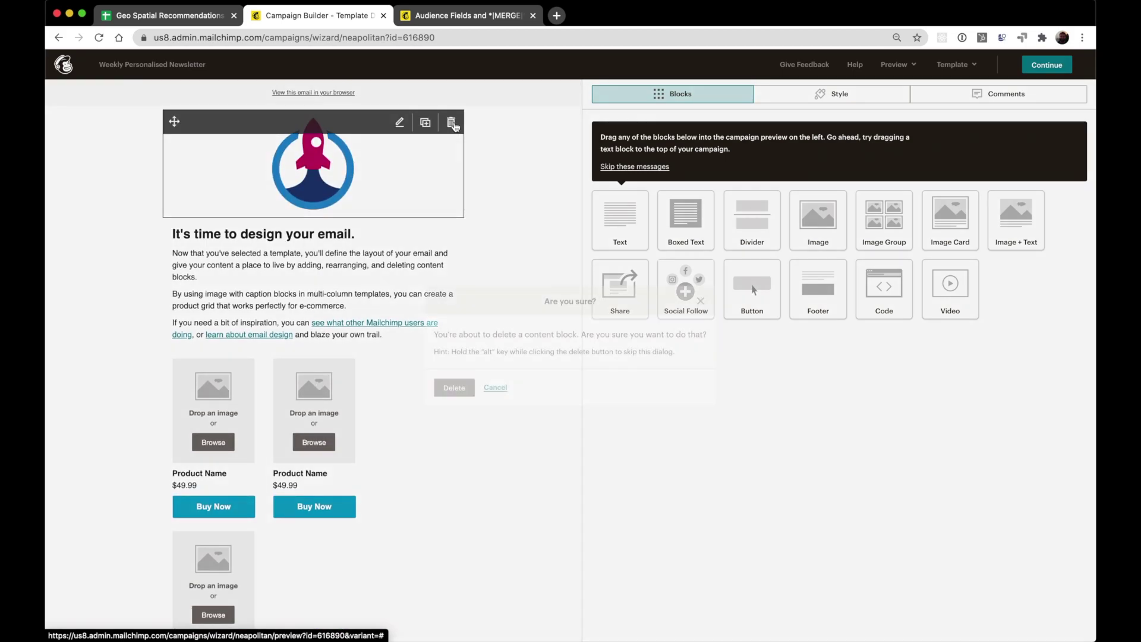
{"action": "left_click", "coordinate": [452, 388]}
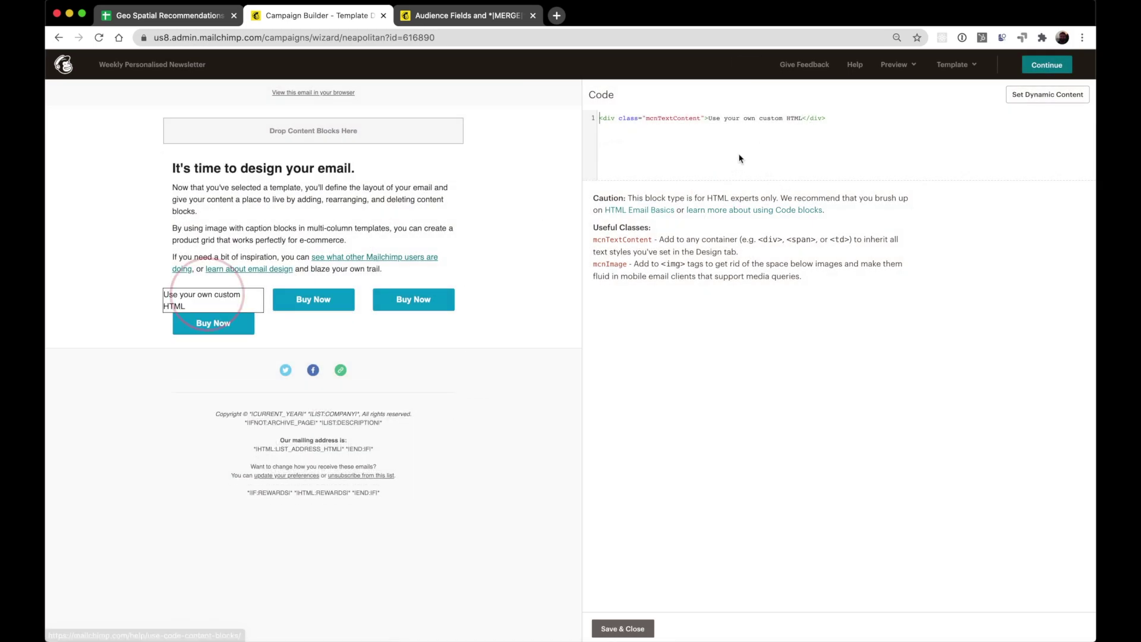
Remove the placeholder text from the code block's div and leave blank lines between its opening and closing tags
{"action": "left_click", "coordinate": [803, 118]}
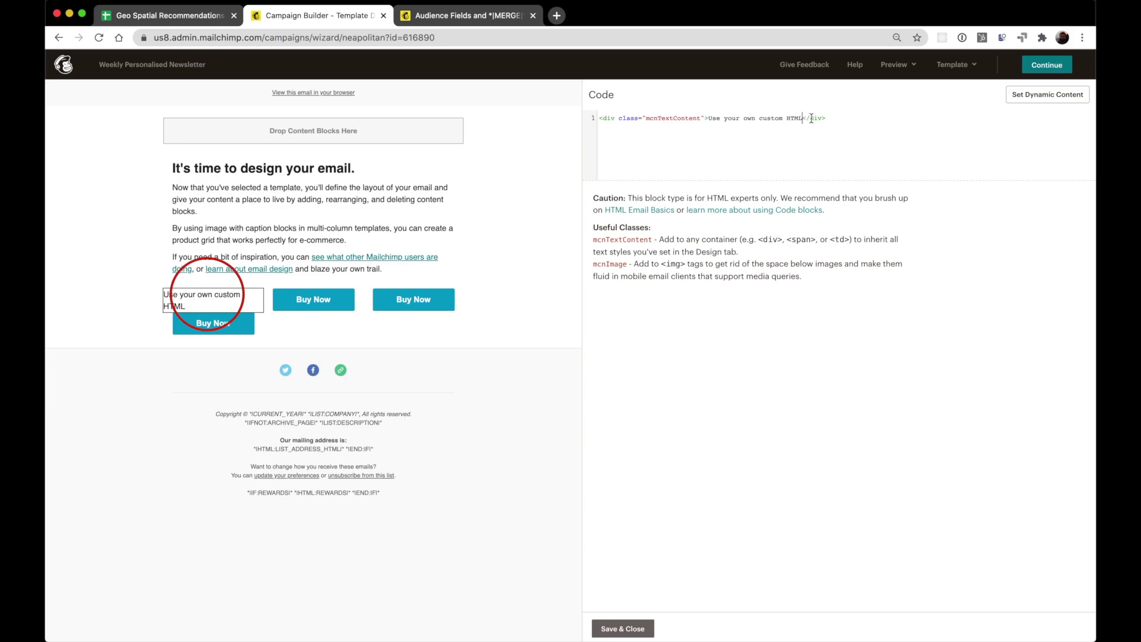
{"action": "key", "text": "Return"}
{"action": "key", "text": "Return"}
{"action": "key", "text": "Up"}
{"action": "key", "text": "Right"}
{"action": "key", "text": "Right"}
{"action": "key", "text": "Right"}
{"action": "key", "text": "Right"}
{"action": "left_click", "coordinate": [708, 118]}
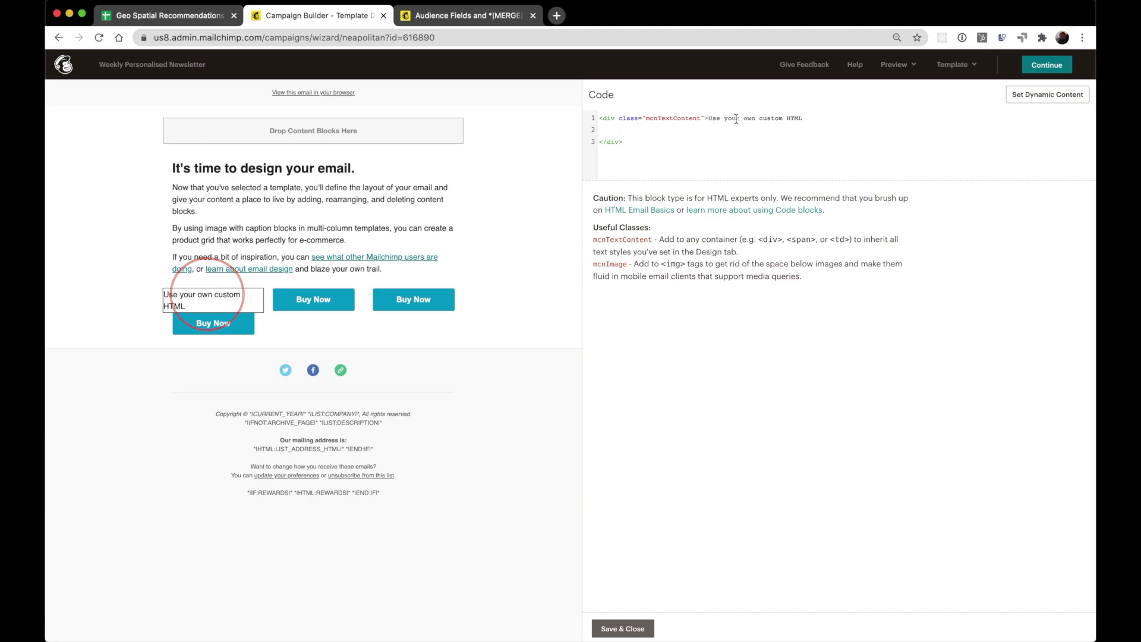
{"action": "key", "text": "shift+End"}
{"action": "key", "text": "BackSpace"}
{"action": "key", "text": "Return"}
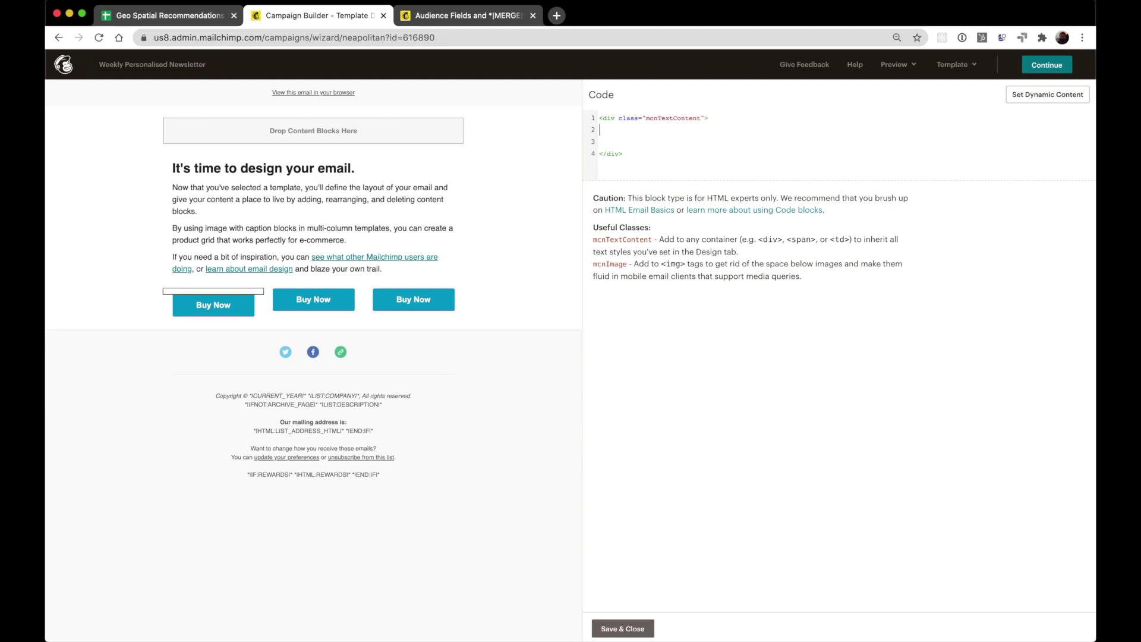
Add an img tag with an empty src and an h1 heading reading "Project Title" inside the div
{"action": "type", "text": "<"}
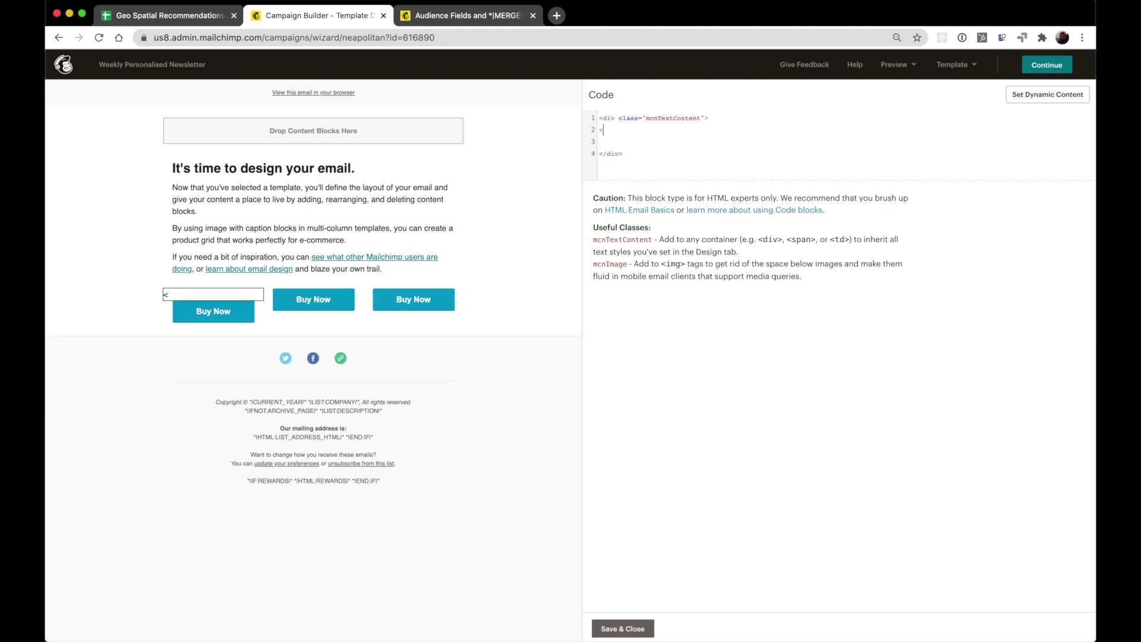
{"action": "type", "text": "img src="}
{"action": "type", "text": "\"\" />"}
{"action": "type", "text": "<h1><"}
{"action": "type", "text": "/>"}
{"action": "type", "text": "h1"}
{"action": "type", "text": "Project Title"}
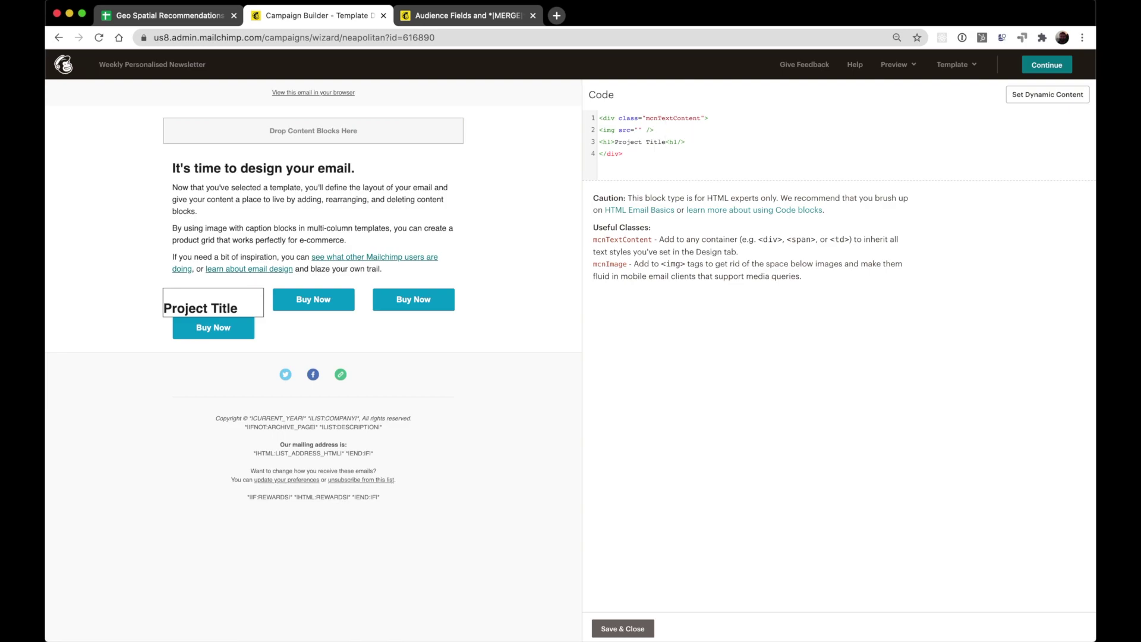
Copy the R1 Product Title field's merge tag R1TITLE from the audience fields page
{"action": "left_click", "coordinate": [469, 16]}
{"action": "scroll", "coordinate": [445, 508], "scroll_direction": "down", "scroll_amount": 1}
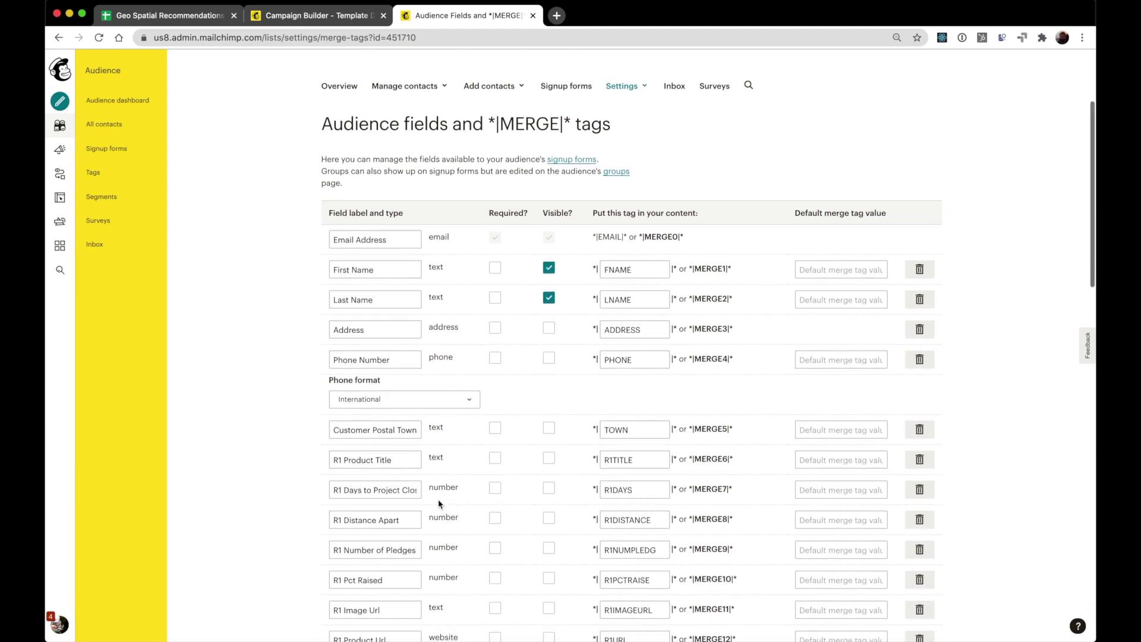
{"action": "double_click", "coordinate": [623, 460]}
{"action": "key", "text": "super+c"}
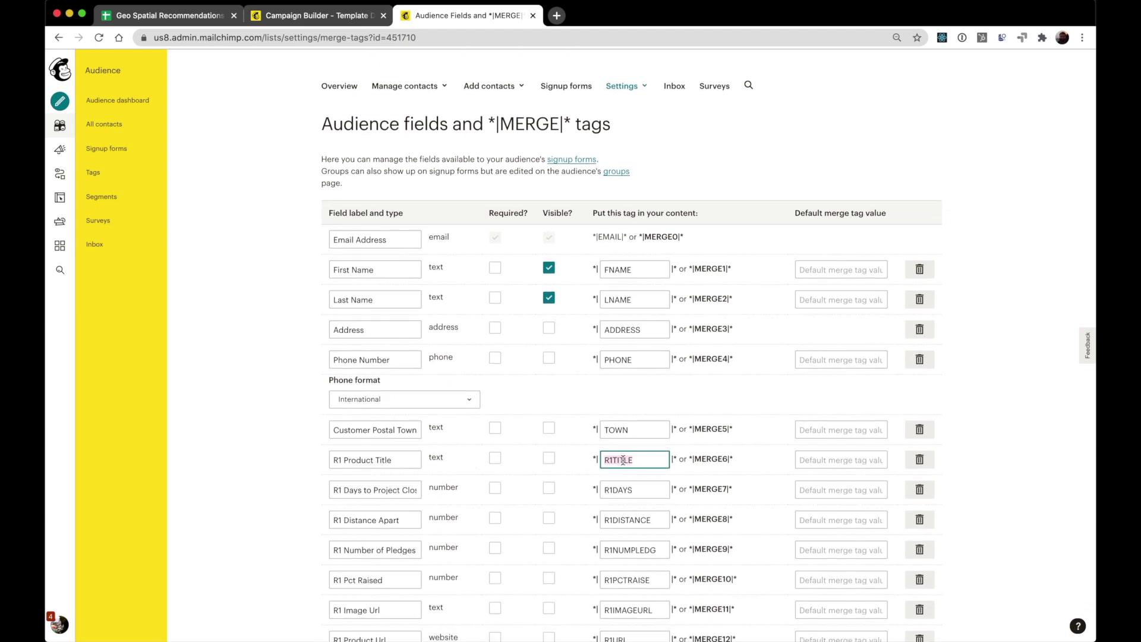
Replace the "Project Title" heading text in the campaign's code block with the merge tag *|R1TITLE|*
{"action": "left_click", "coordinate": [318, 16]}
{"action": "double_click", "coordinate": [652, 143]}
{"action": "key", "text": "BackSpace"}
{"action": "key", "text": "BackSpace"}
{"action": "key", "text": "BackSpace"}
{"action": "key", "text": "BackSpace"}
{"action": "key", "text": "BackSpace"}
{"action": "key", "text": "BackSpace"}
{"action": "key", "text": "BackSpace"}
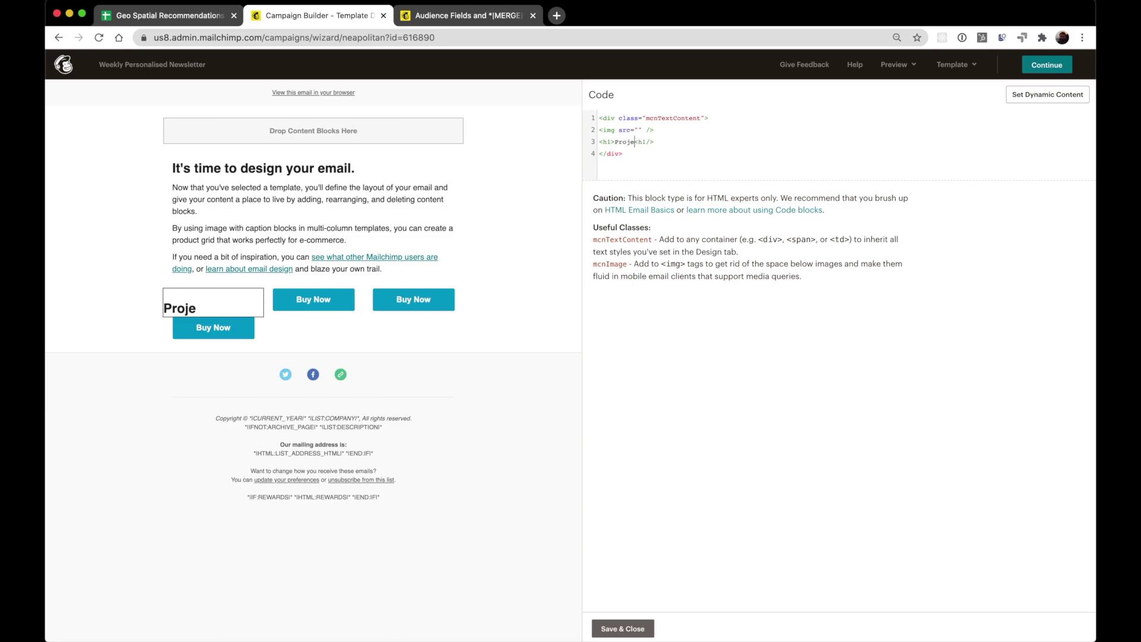
{"action": "key", "text": "BackSpace"}
{"action": "key", "text": "BackSpace"}
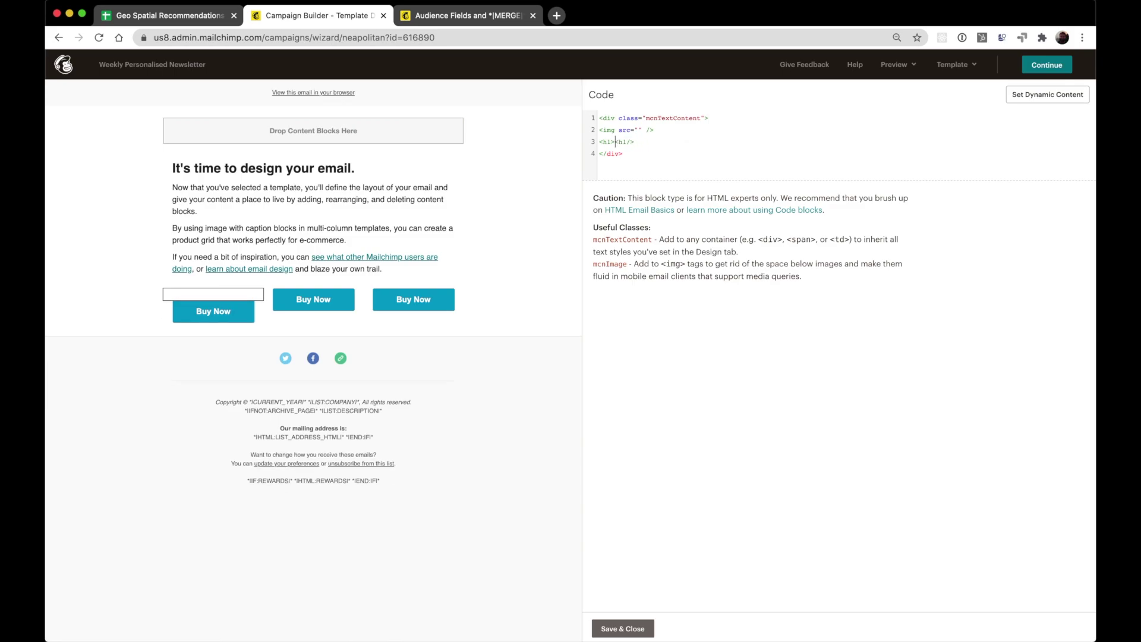
{"action": "type", "text": "**\\\\"}
{"action": "key", "text": "Right"}
{"action": "key", "text": "BackSpace"}
{"action": "key", "text": "BackSpace"}
{"action": "type", "text": "||"}
{"action": "key", "text": "Left"}
{"action": "key", "text": "super+v"}
Look up the R1 Image Url merge tag, set the image source to *|R1IMAGEURL|* and save the code block
{"action": "key", "text": "Up"}
{"action": "key", "text": "Right"}
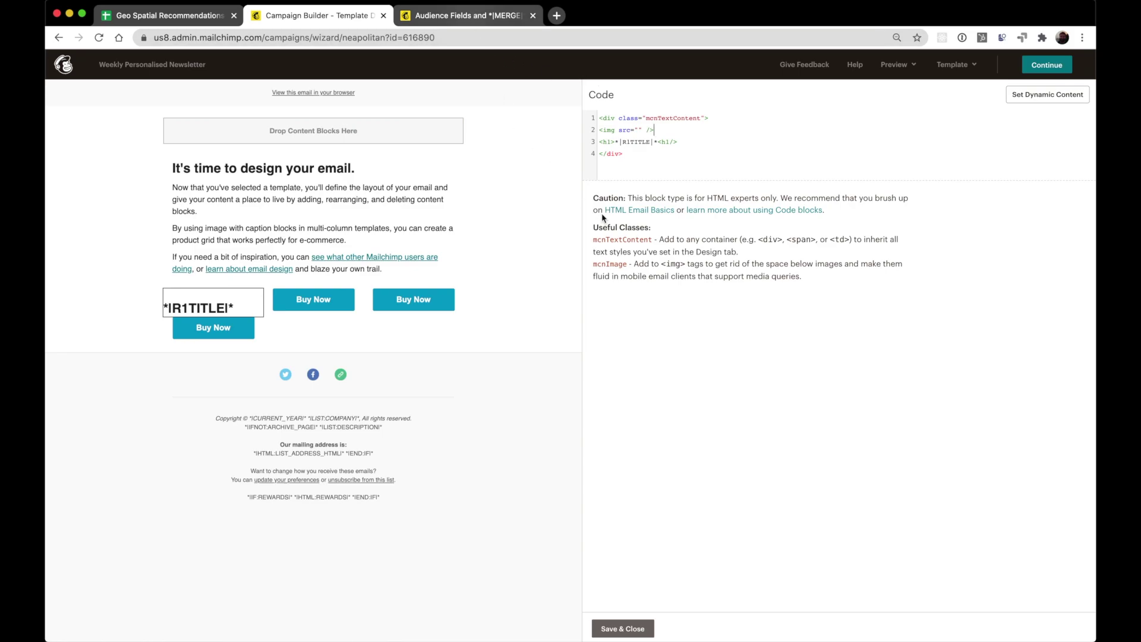
{"action": "key", "text": "ctrl+Tab"}
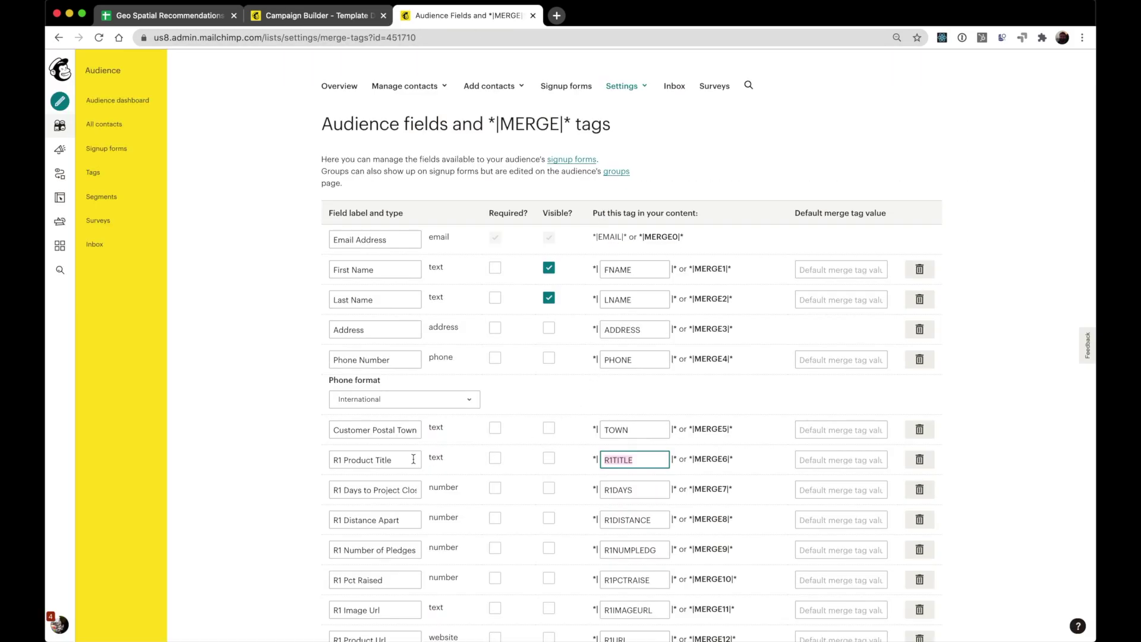
{"action": "scroll", "coordinate": [402, 573], "scroll_direction": "down", "scroll_amount": 1}
{"action": "double_click", "coordinate": [613, 604]}
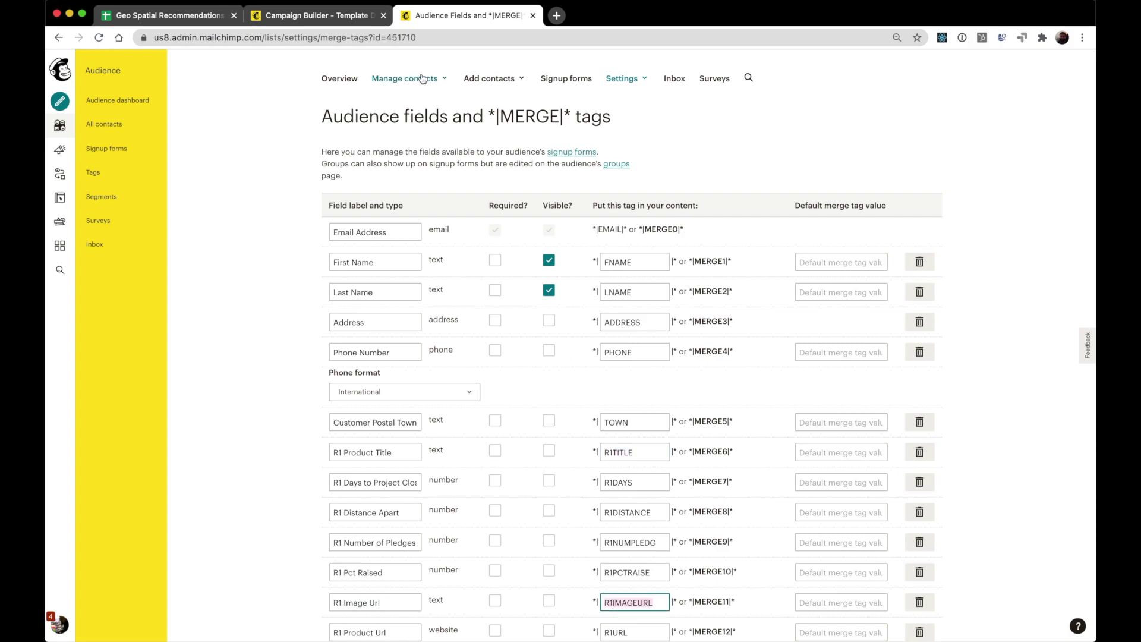
{"action": "left_click", "coordinate": [339, 23]}
{"action": "left_click", "coordinate": [638, 130]}
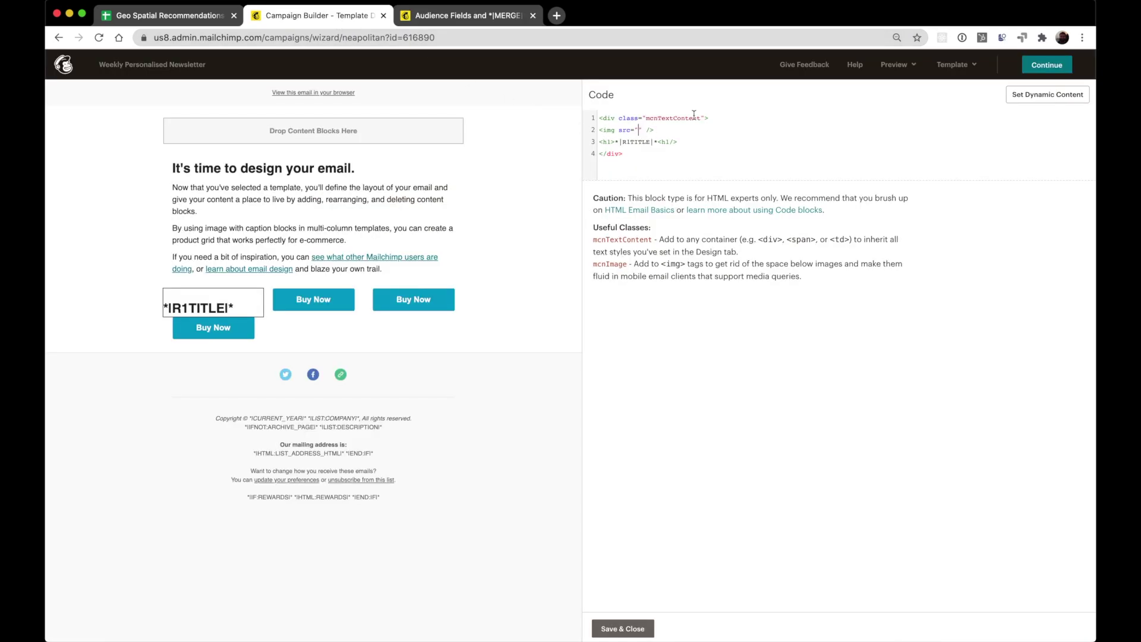
{"action": "type", "text": "*|R1IMAGEURL|*"}
{"action": "left_click", "coordinate": [623, 629]}
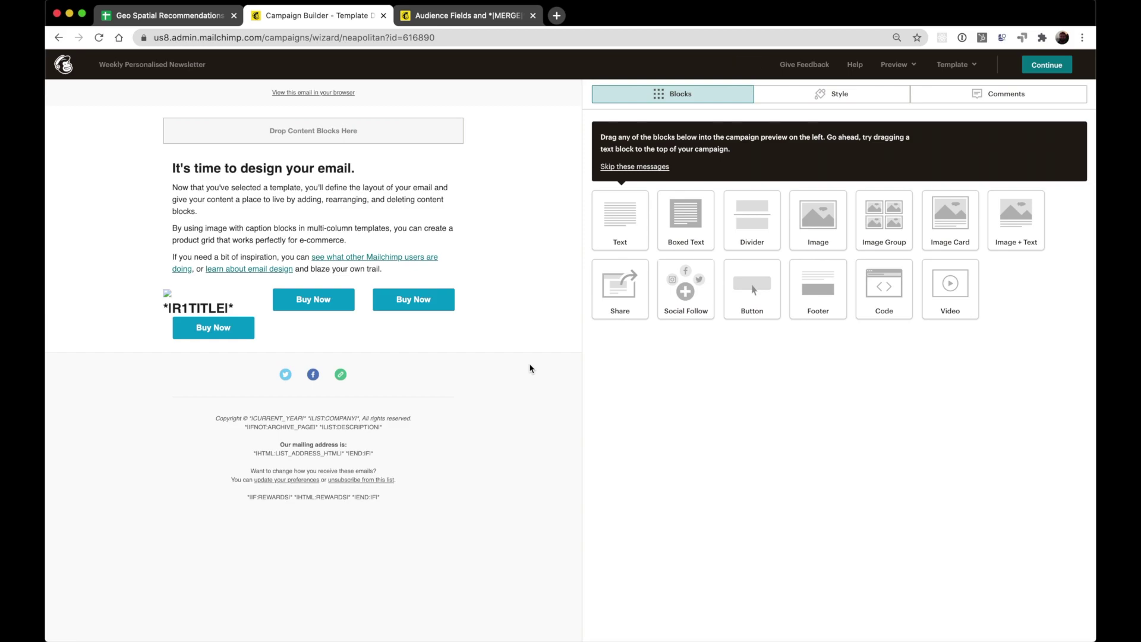
Place copies of the code block above the second and third Buy Now buttons and delete the surplus copy in the first column
{"action": "mouse_move", "coordinate": [231, 305]}
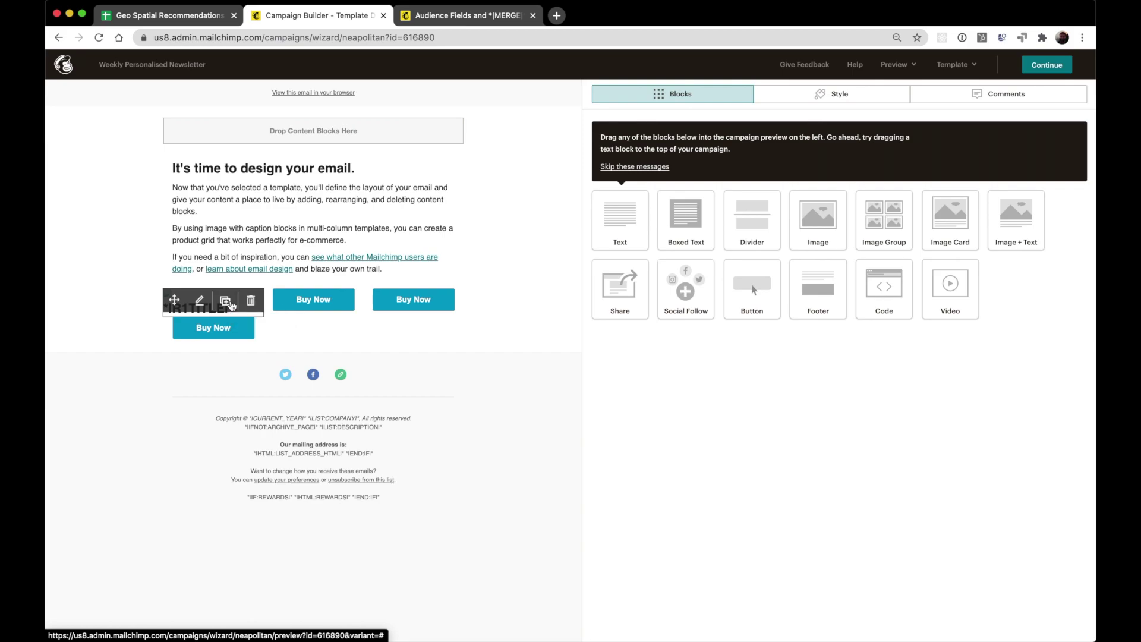
{"action": "left_click", "coordinate": [231, 300]}
{"action": "left_click", "coordinate": [224, 328]}
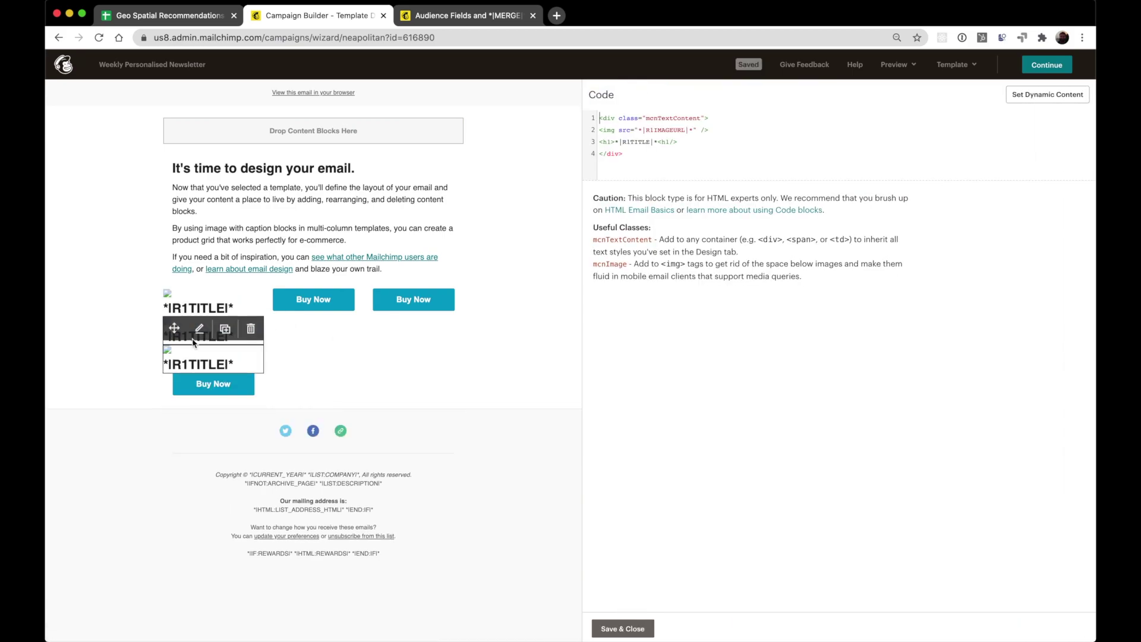
{"action": "left_click_drag", "start_coordinate": [174, 328], "coordinate": [299, 294]}
{"action": "left_click_drag", "start_coordinate": [169, 327], "coordinate": [396, 334]}
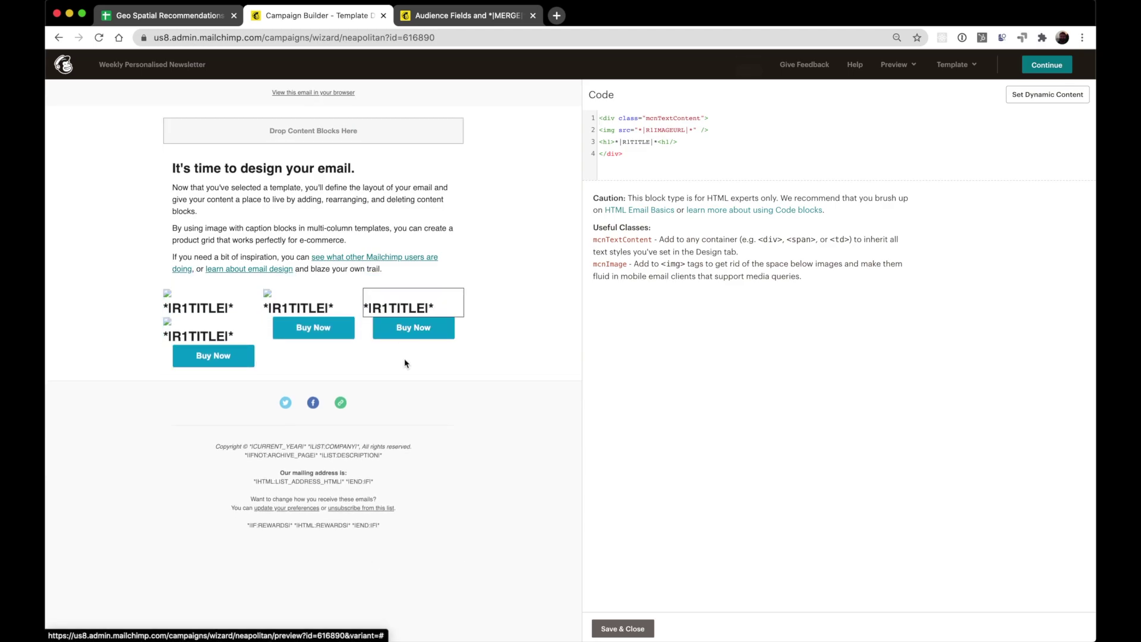
{"action": "left_click", "coordinate": [250, 331]}
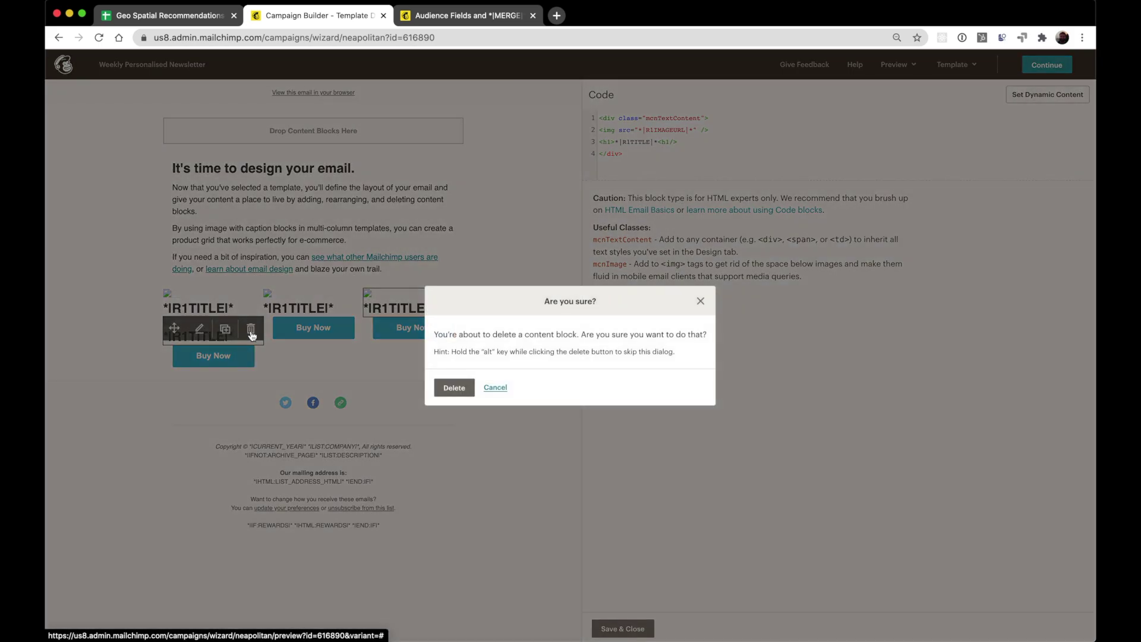
{"action": "left_click", "coordinate": [454, 387]}
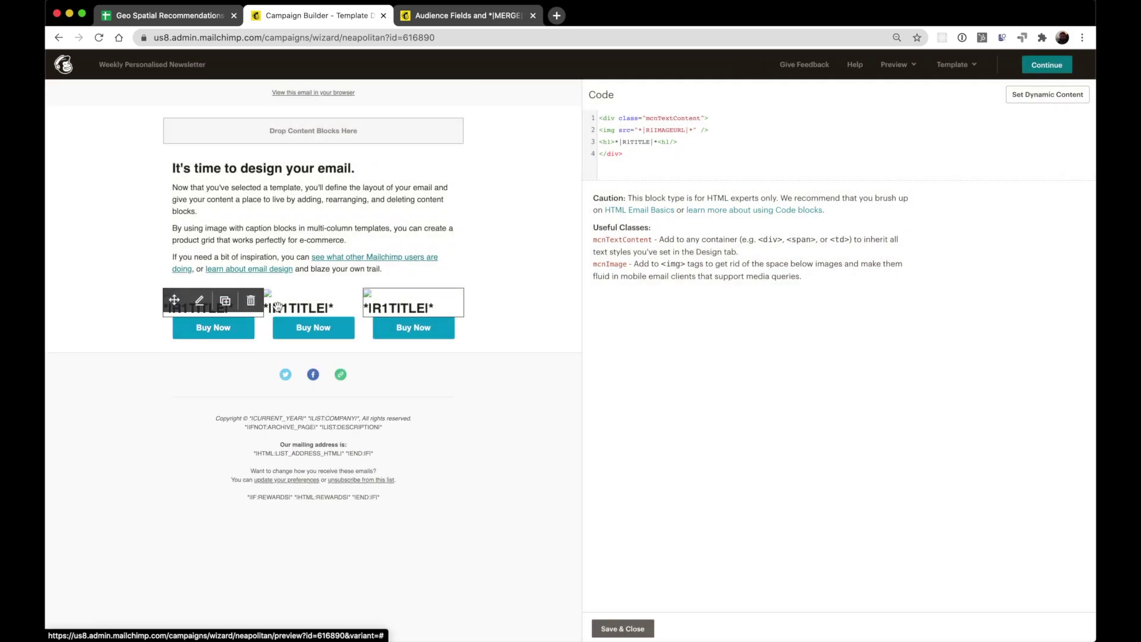
Change the second column's code block to use *|R2IMAGEURL|* and *|R2TITLE|*, and save it
{"action": "left_click", "coordinate": [300, 302]}
{"action": "left_click", "coordinate": [654, 130]}
{"action": "key", "text": "BackSpace"}
{"action": "type", "text": "2"}
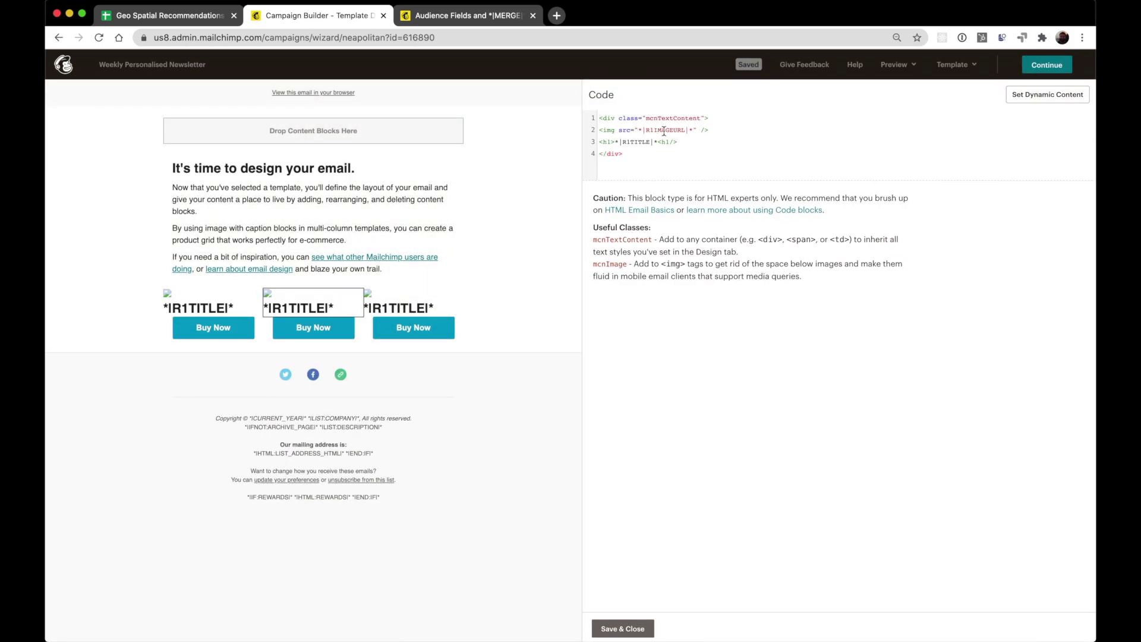
{"action": "left_click", "coordinate": [630, 141]}
{"action": "key", "text": "BackSpace"}
{"action": "type", "text": "2"}
{"action": "left_click", "coordinate": [615, 624]}
Change the third column's code block to use *|R3IMAGEURL|* and *|R3TITLE|*, and save it
{"action": "left_click", "coordinate": [410, 301]}
{"action": "left_click", "coordinate": [631, 142]}
{"action": "key", "text": "BackSpace"}
{"action": "type", "text": "3"}
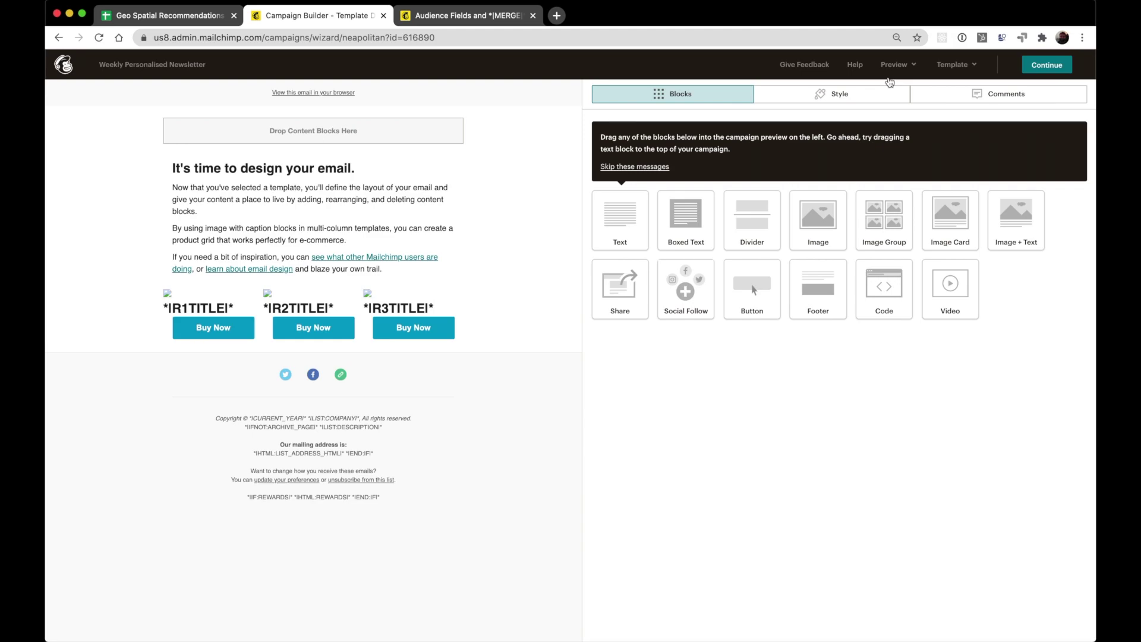
Preview the newsletter with live merge tag info enabled, check the recommendations for different recipients and leave the preview
{"action": "left_click", "coordinate": [895, 67]}
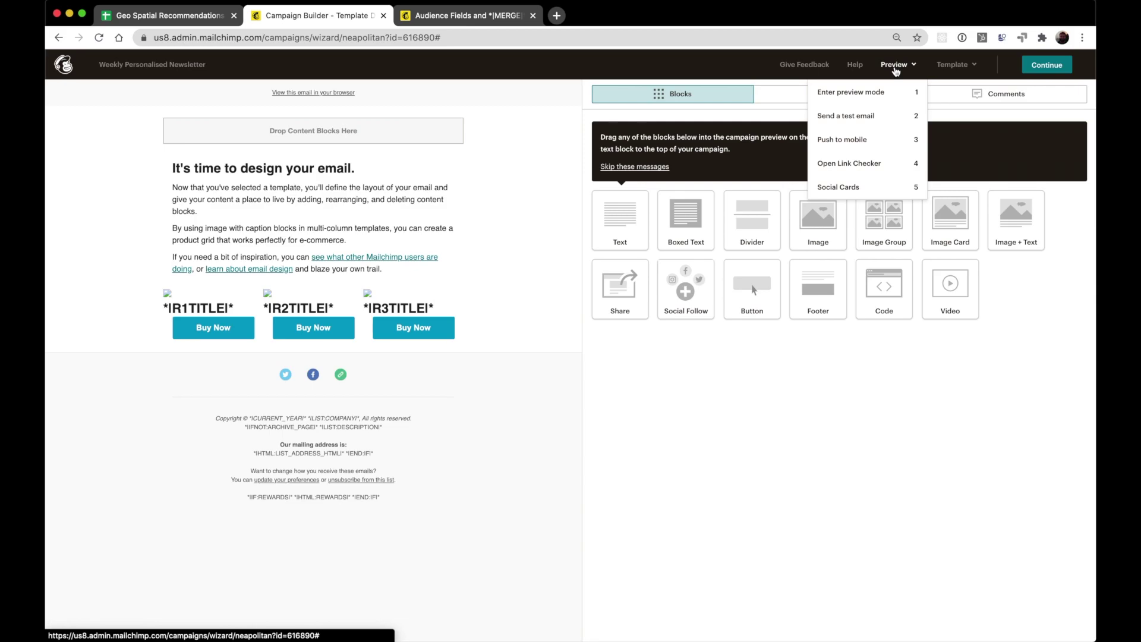
{"action": "left_click", "coordinate": [844, 93]}
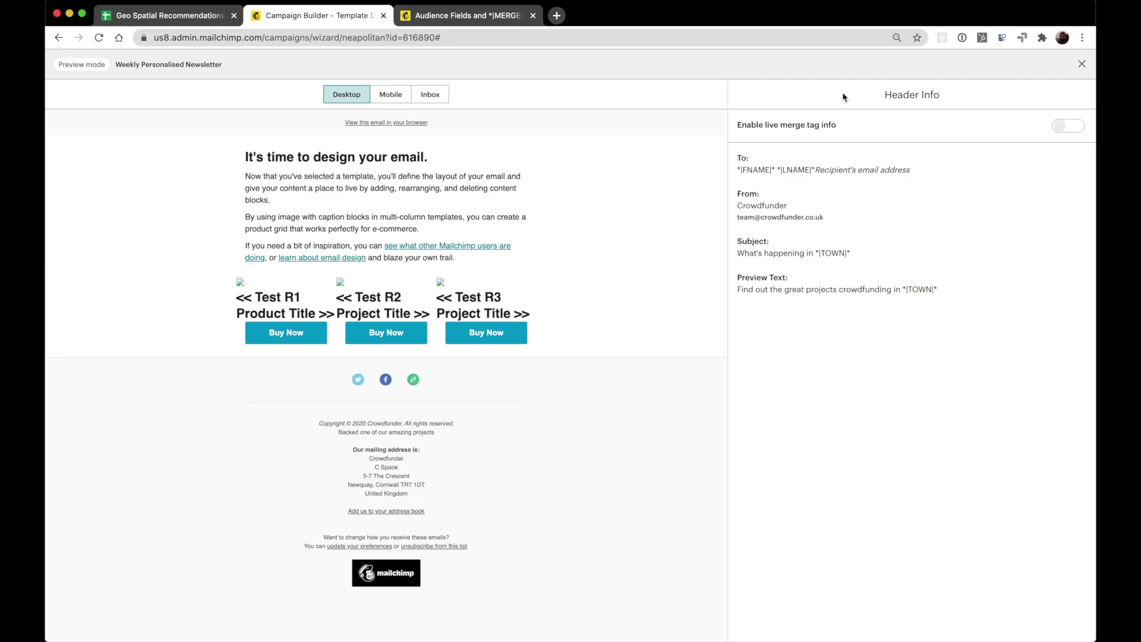
{"action": "left_click", "coordinate": [1068, 127]}
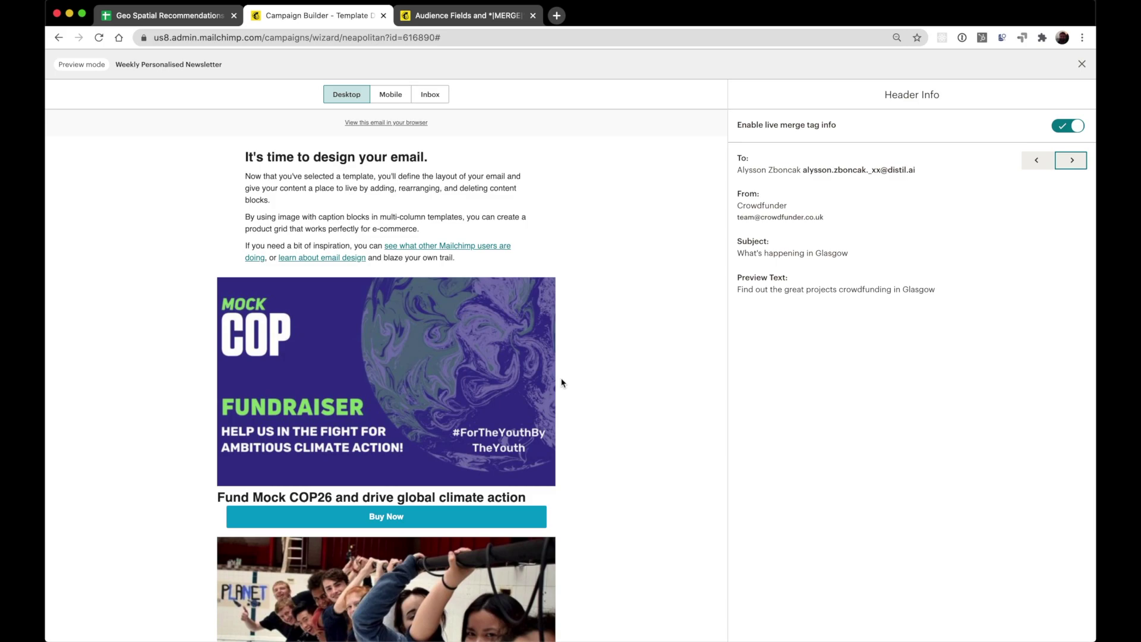
{"action": "scroll", "coordinate": [562, 383], "scroll_direction": "down", "scroll_amount": 5}
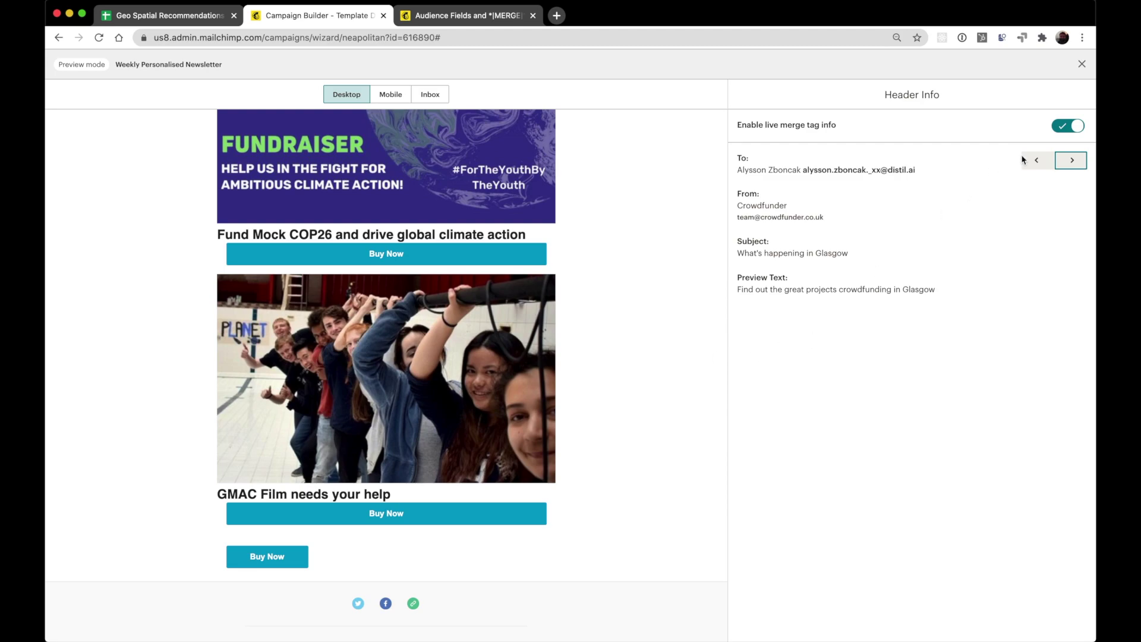
{"action": "left_click", "coordinate": [1071, 161]}
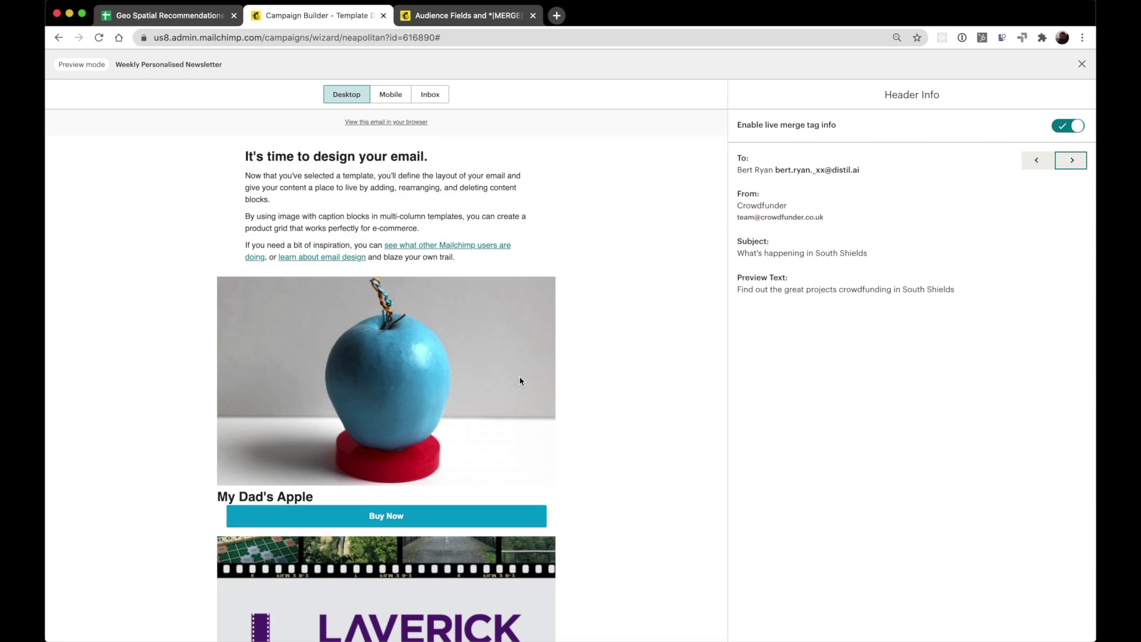
{"action": "scroll", "coordinate": [520, 381], "scroll_direction": "down", "scroll_amount": 8}
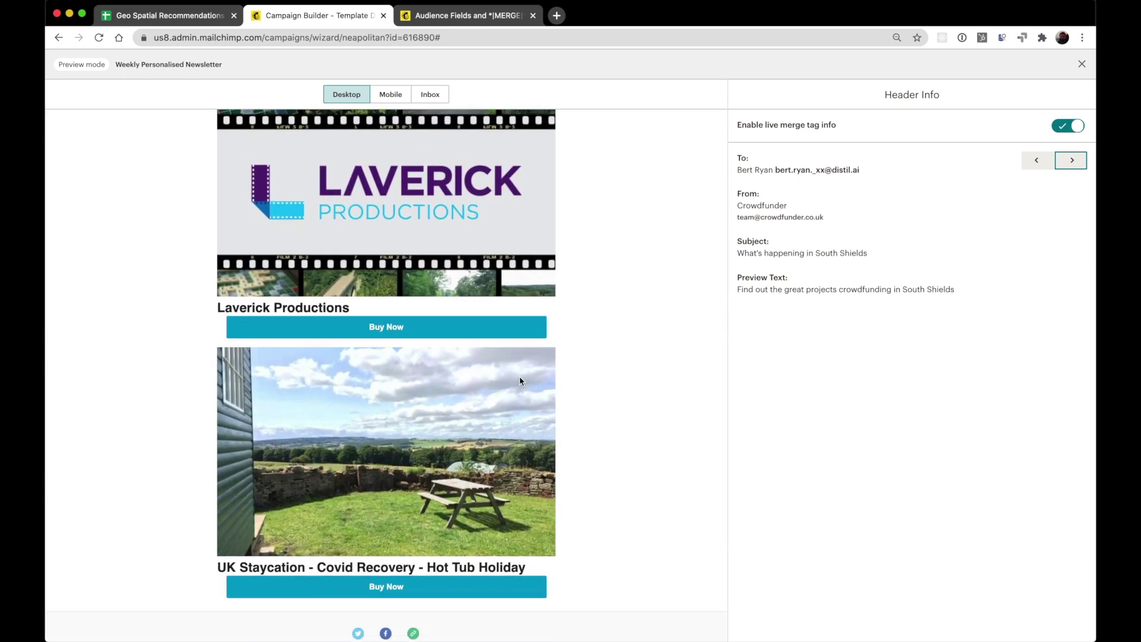
{"action": "scroll", "coordinate": [520, 380], "scroll_direction": "up", "scroll_amount": 4}
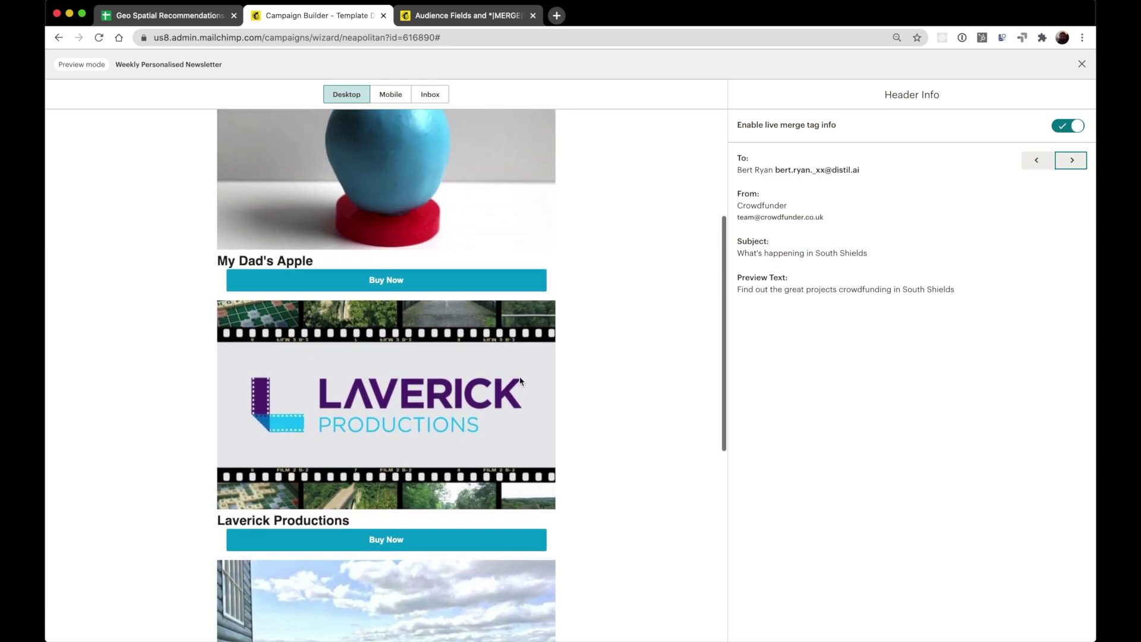
{"action": "left_click", "coordinate": [1081, 65]}
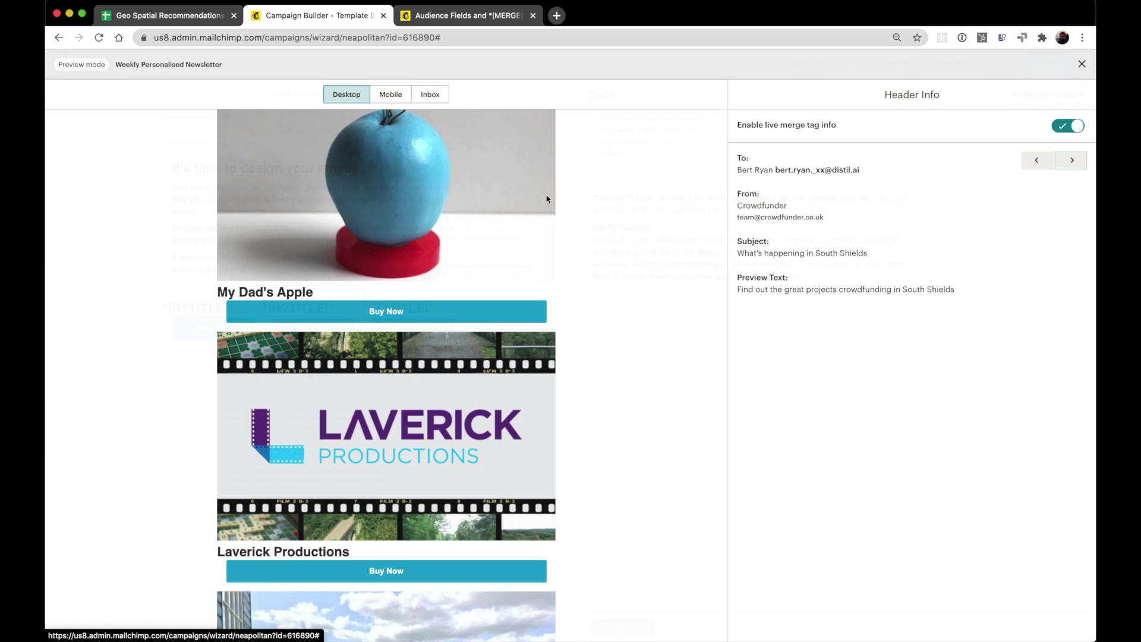
{"action": "key", "text": "Escape"}
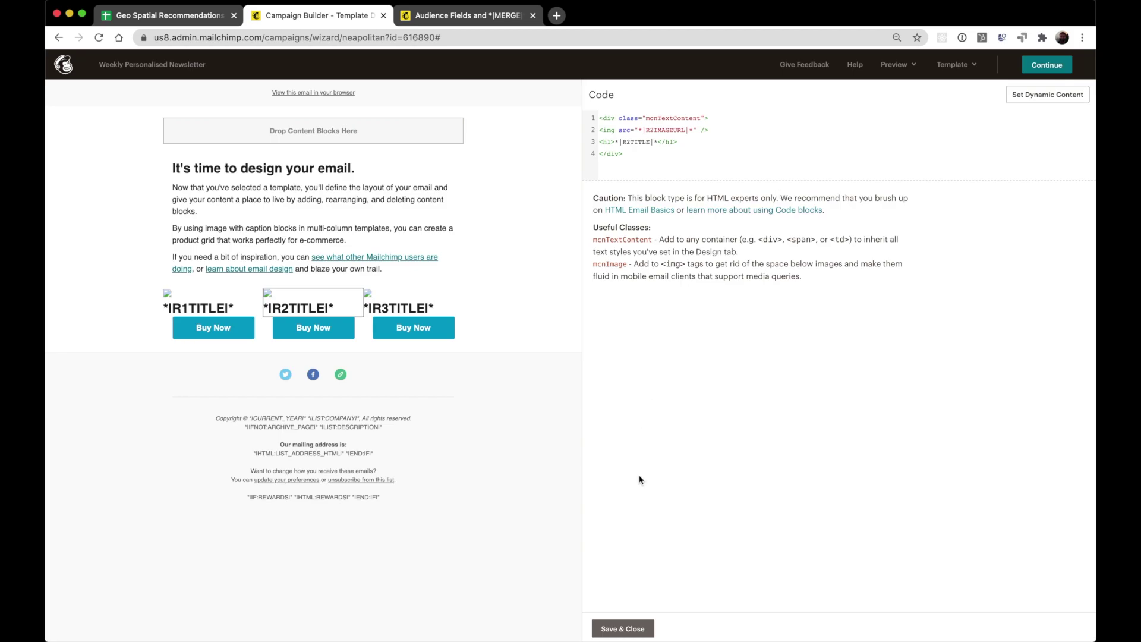
Add the line "<div>*|R1DAYS|* to go!</div>" below the title in the first column's code block and save it
{"action": "left_click", "coordinate": [617, 628]}
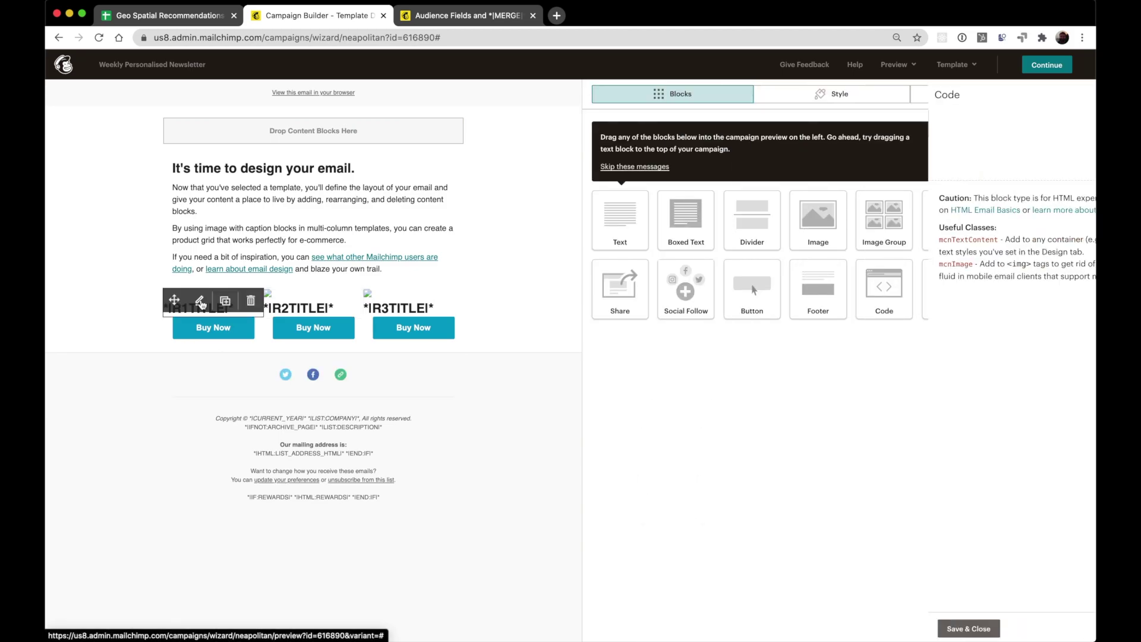
{"action": "left_click", "coordinate": [196, 302]}
{"action": "left_click", "coordinate": [699, 141]}
{"action": "key", "text": "Return"}
{"action": "type", "text": "**"}
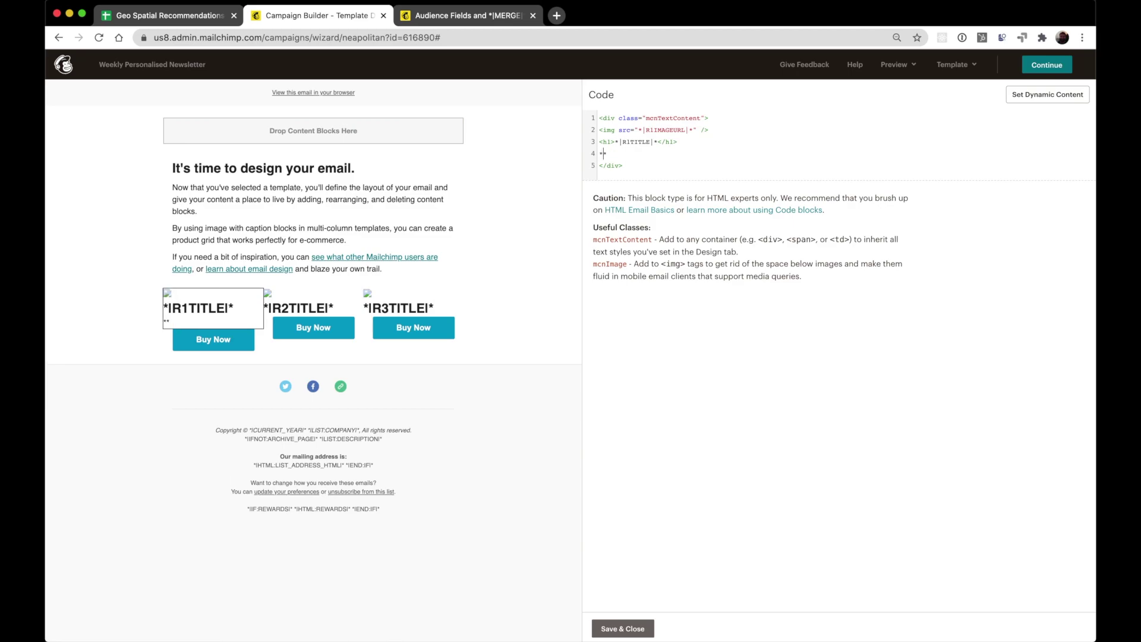
{"action": "type", "text": "||"}
{"action": "key", "text": "Left"}
{"action": "type", "text": "R2DAYS"}
{"action": "key", "text": "Right"}
{"action": "key", "text": "Right"}
{"action": "type", "text": "to go!"}
{"action": "key", "text": "shift+Down"}
{"action": "key", "text": "super+c"}
{"action": "key", "text": "BackSpace"}
{"action": "type", "text": "1"}
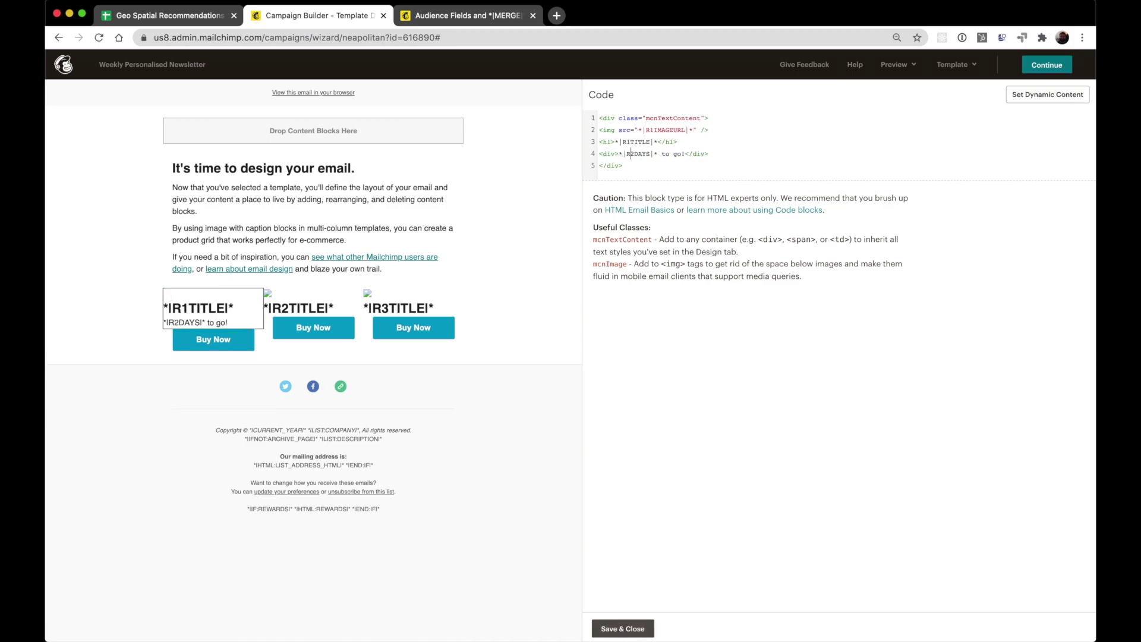
{"action": "left_click", "coordinate": [622, 628]}
Add the same "to go!" line to the second and third code blocks with *|R2DAYS|* and *|R3DAYS|*, saving both
{"action": "left_click", "coordinate": [300, 300]}
{"action": "key", "text": "super+v"}
{"action": "left_click", "coordinate": [623, 628]}
{"action": "left_click", "coordinate": [399, 300]}
{"action": "left_click", "coordinate": [693, 146]}
{"action": "key", "text": "super+v"}
{"action": "left_click", "coordinate": [636, 153]}
{"action": "key", "text": "BackSpace"}
{"action": "type", "text": "3"}
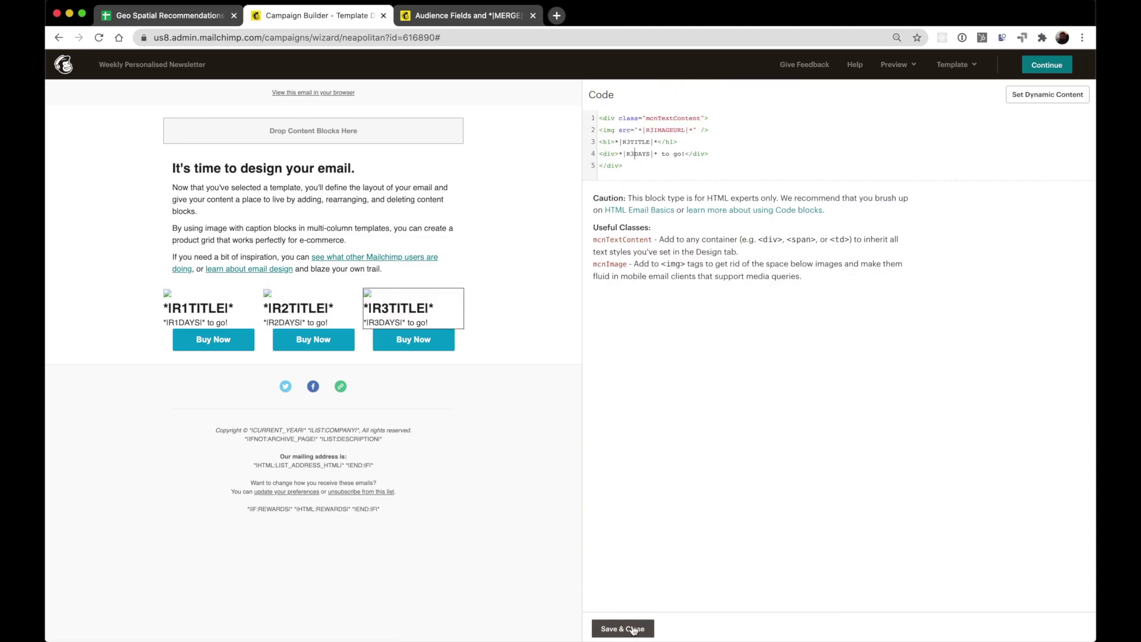
{"action": "left_click", "coordinate": [635, 626]}
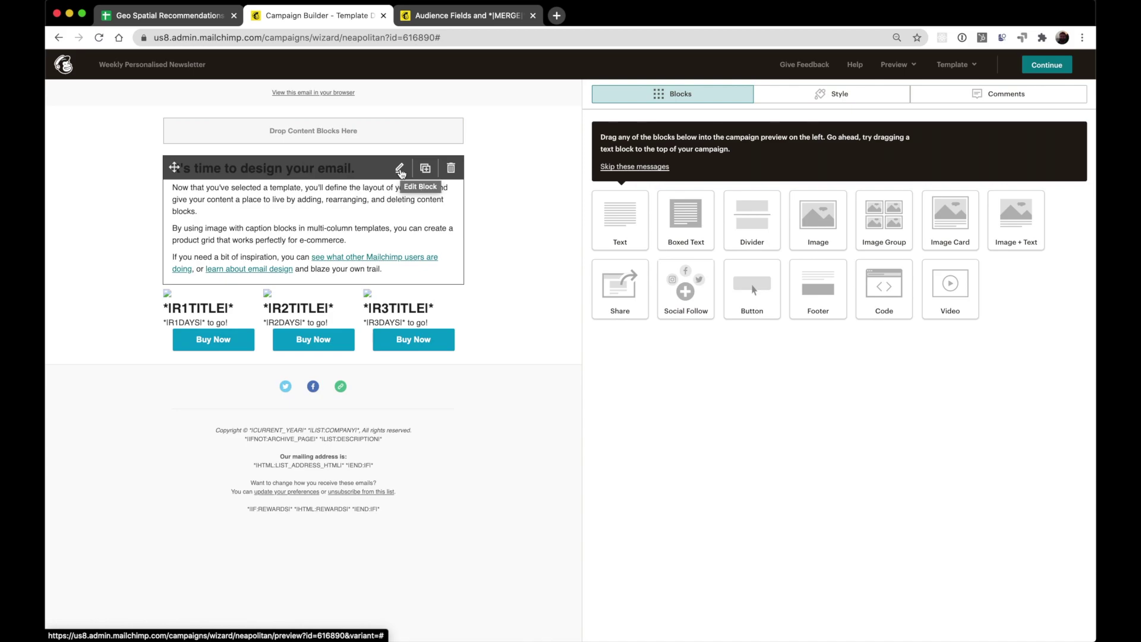
Replace the intro text block's heading with "What's happening in *|TOWN|*"
{"action": "left_click", "coordinate": [400, 171]}
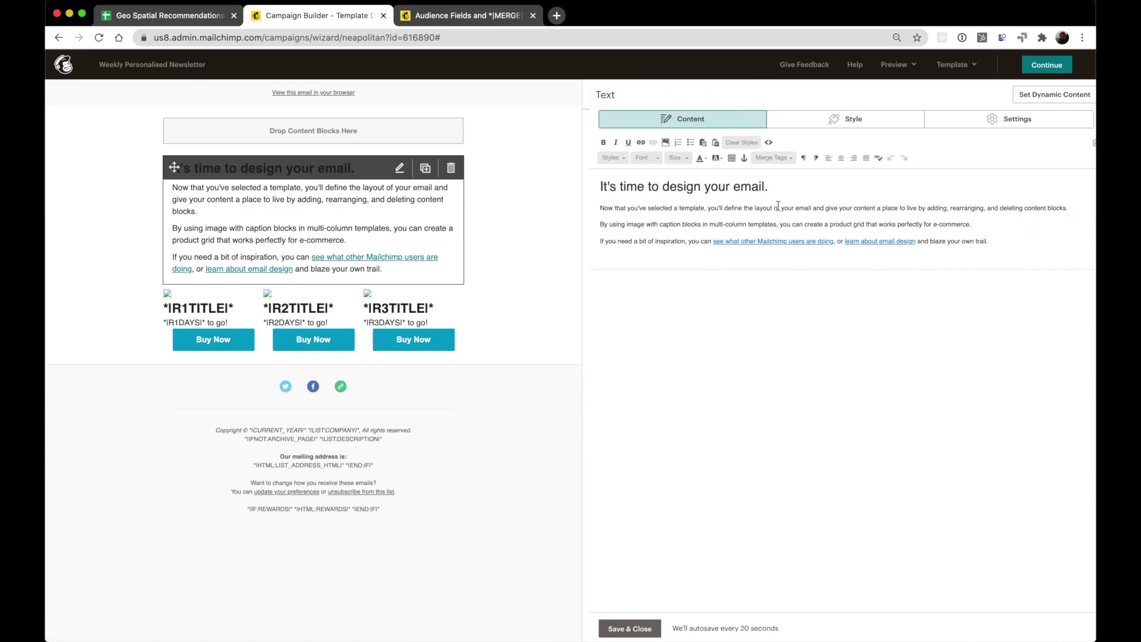
{"action": "left_click", "coordinate": [801, 185]}
{"action": "triple_click", "coordinate": [800, 185]}
{"action": "type", "text": "What's "}
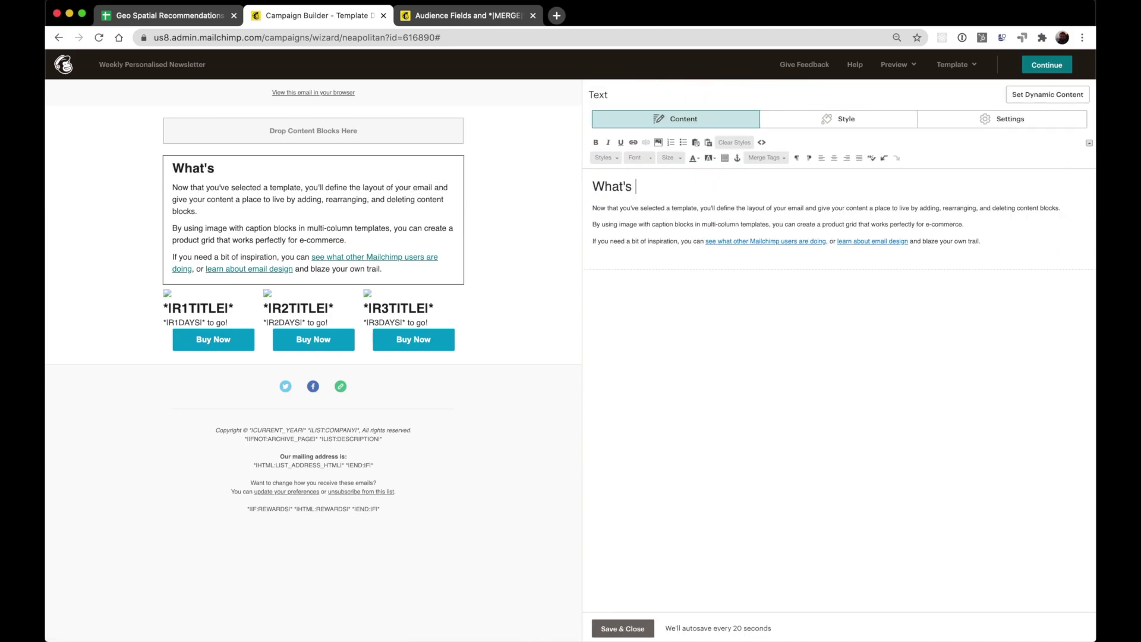
{"action": "type", "text": "happening in **"}
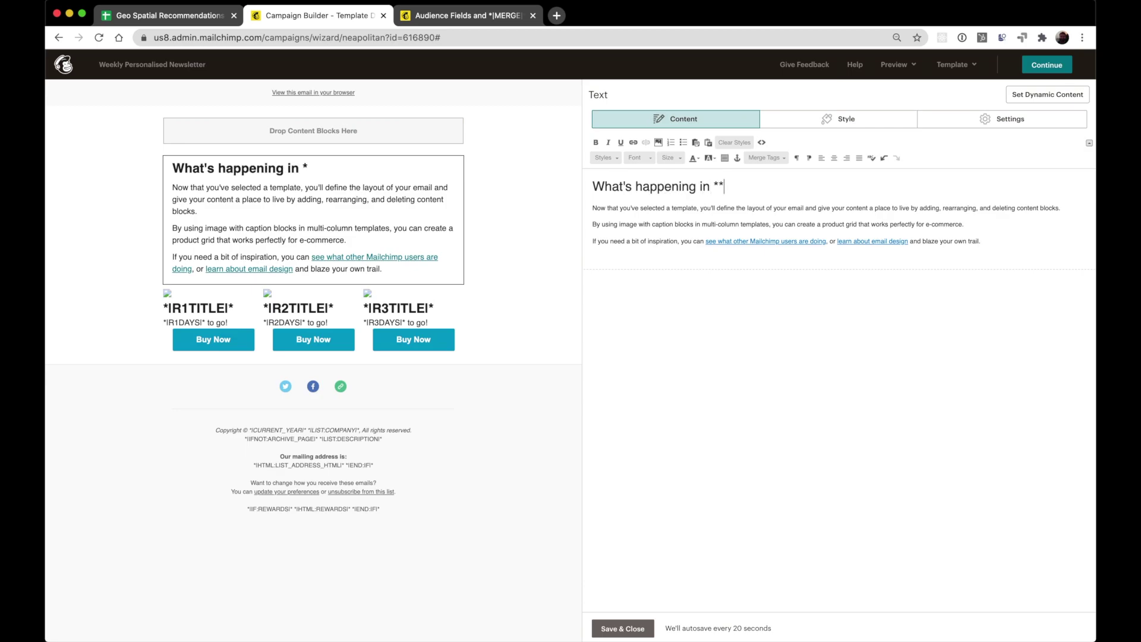
{"action": "type", "text": "|TOWN|"}
Delete the three placeholder paragraphs below the heading in the text block
{"action": "key", "text": "shift+Down"}
{"action": "key", "text": "shift+Down"}
{"action": "key", "text": "shift+Down"}
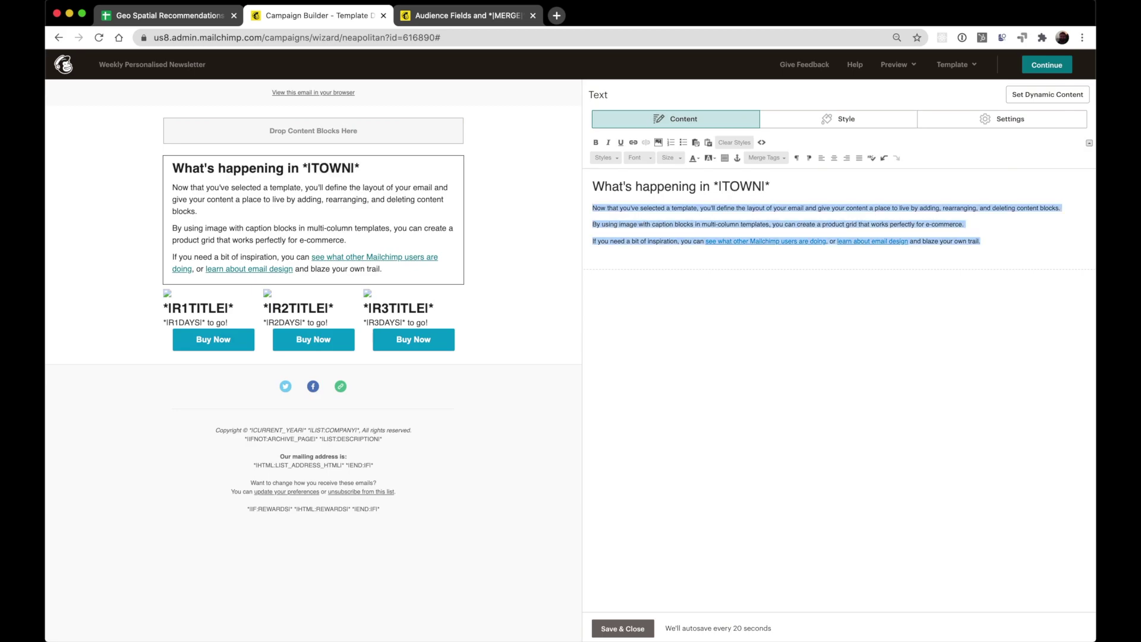
{"action": "key", "text": "BackSpace"}
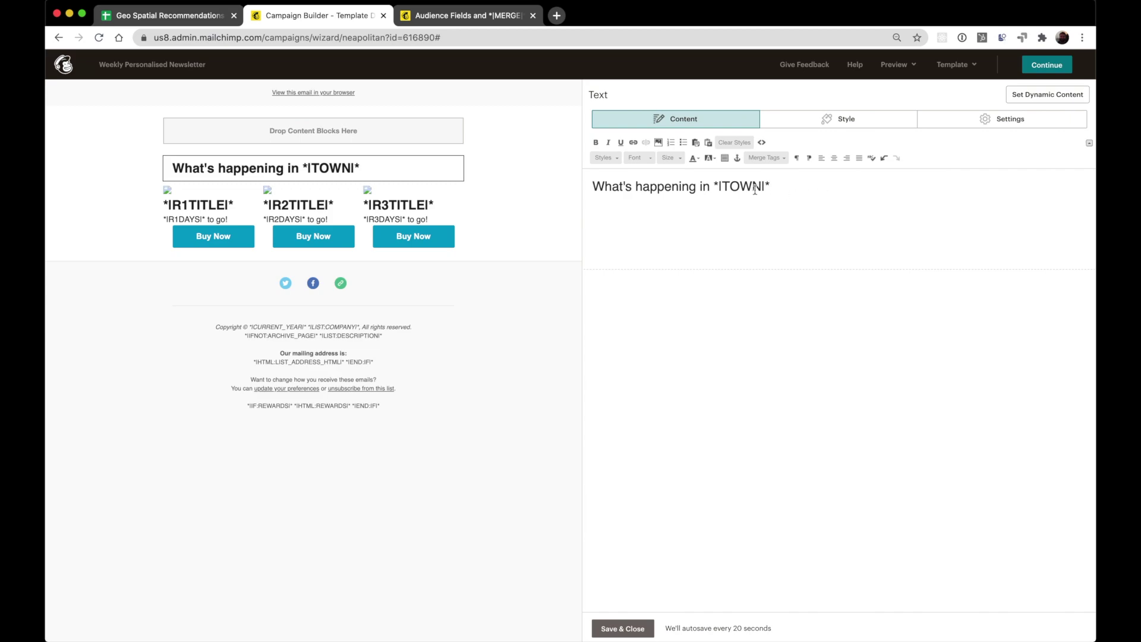
Reword the heading to "Get Involved in *|TOWN|*" and save the text block
{"action": "left_click", "coordinate": [694, 186]}
{"action": "key", "text": "shift+super+Left"}
{"action": "type", "text": "Get Involved"}
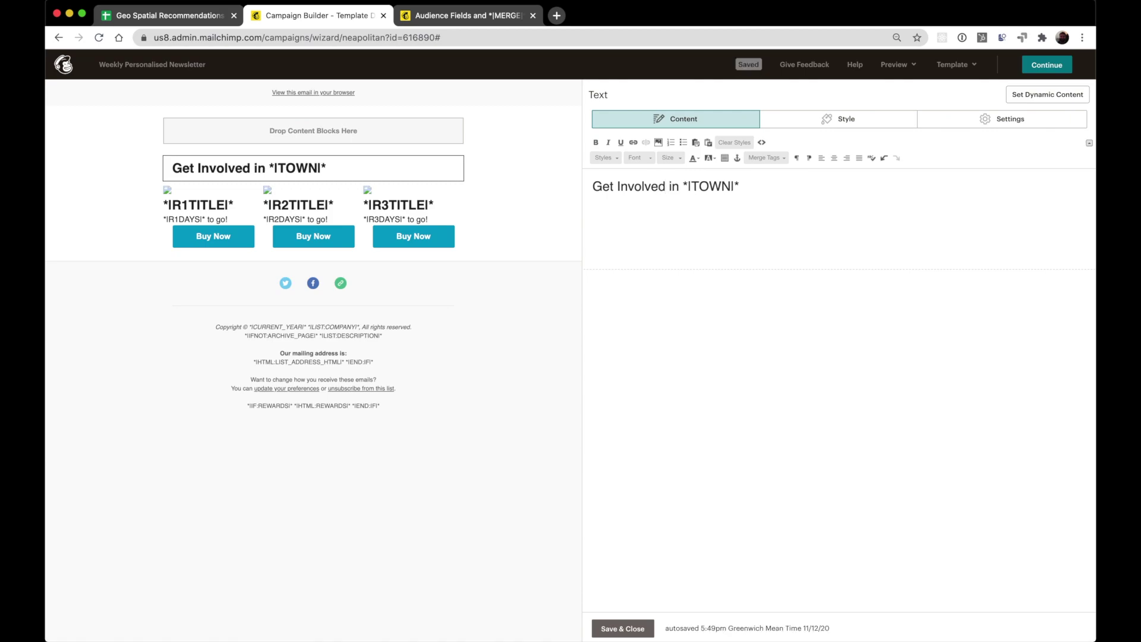
{"action": "left_click", "coordinate": [622, 628]}
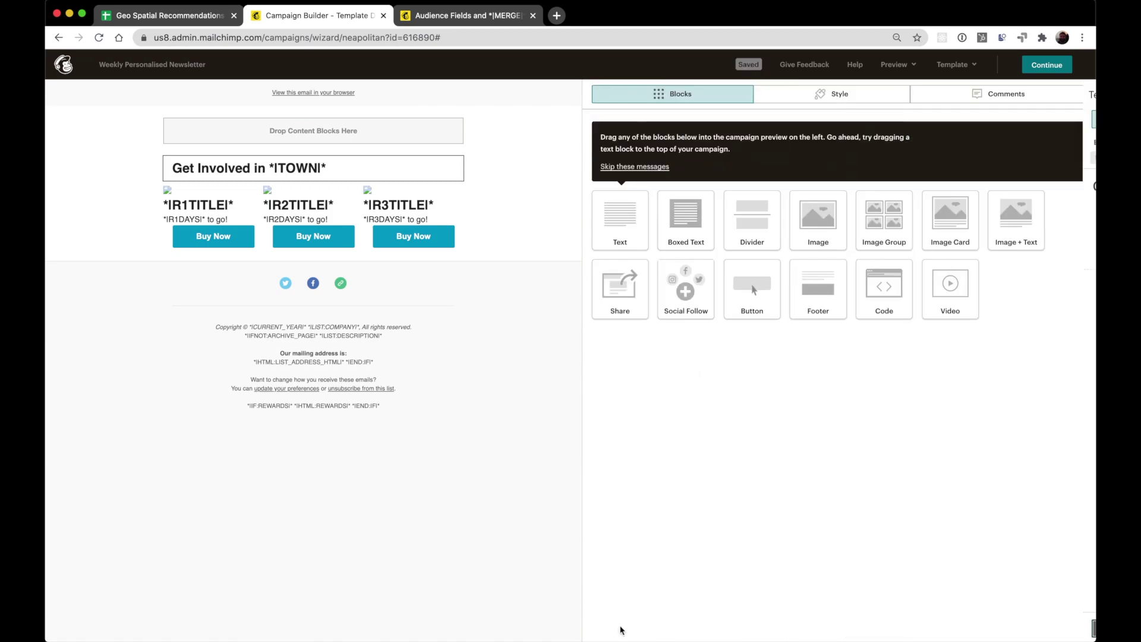
Open the first column's Buy Now button settings and select its web address merge tag
{"action": "left_click", "coordinate": [200, 237]}
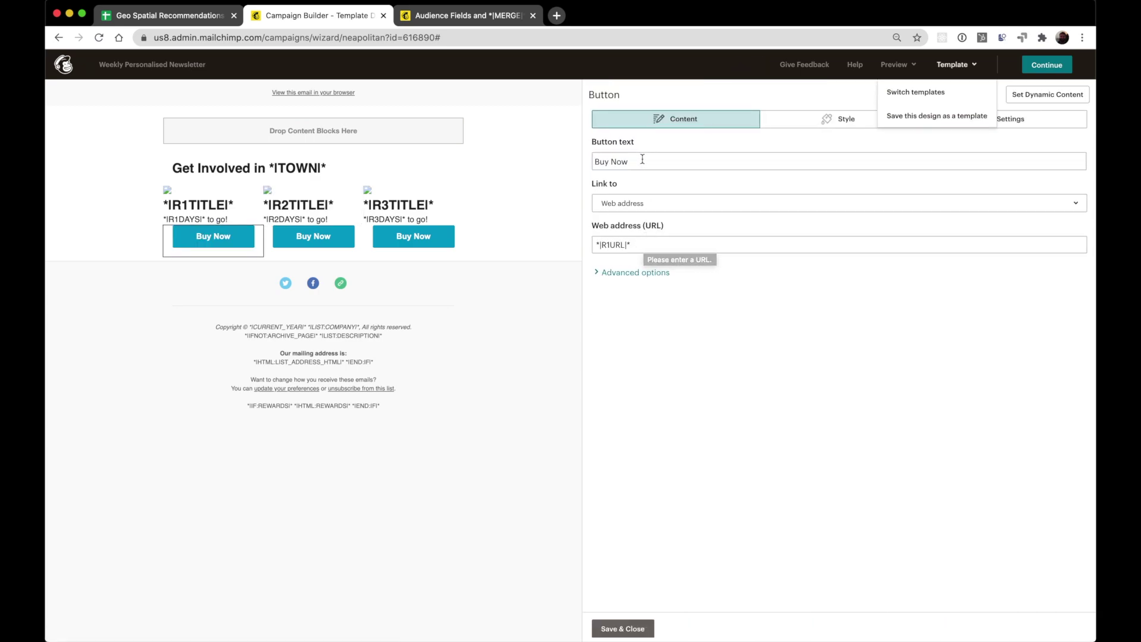
{"action": "left_click", "coordinate": [644, 245]}
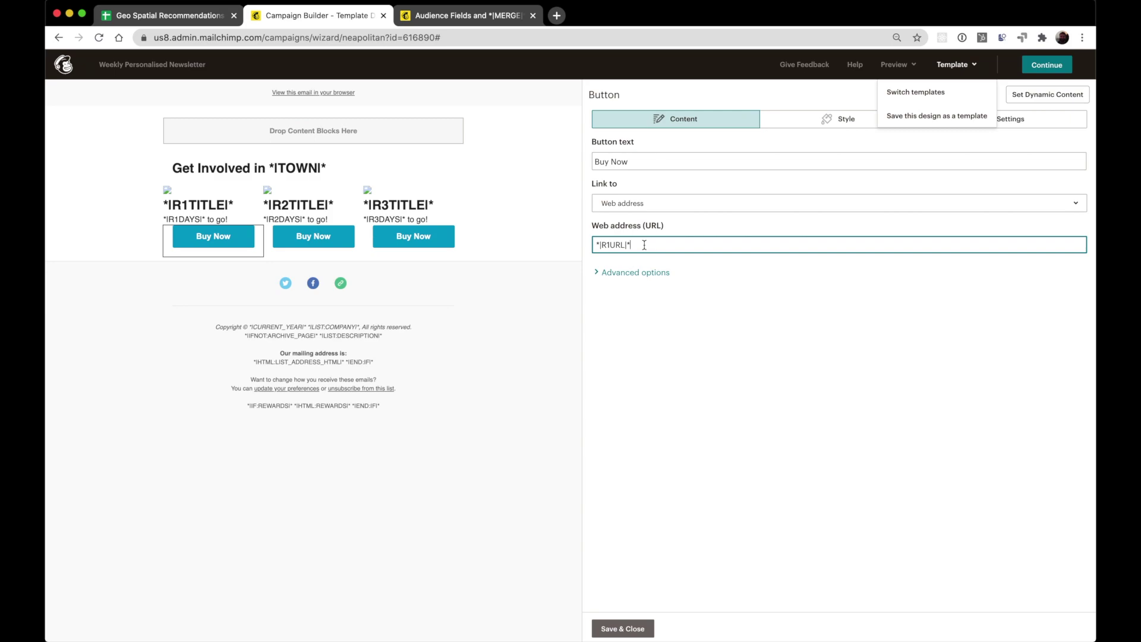
{"action": "key", "text": "super+a"}
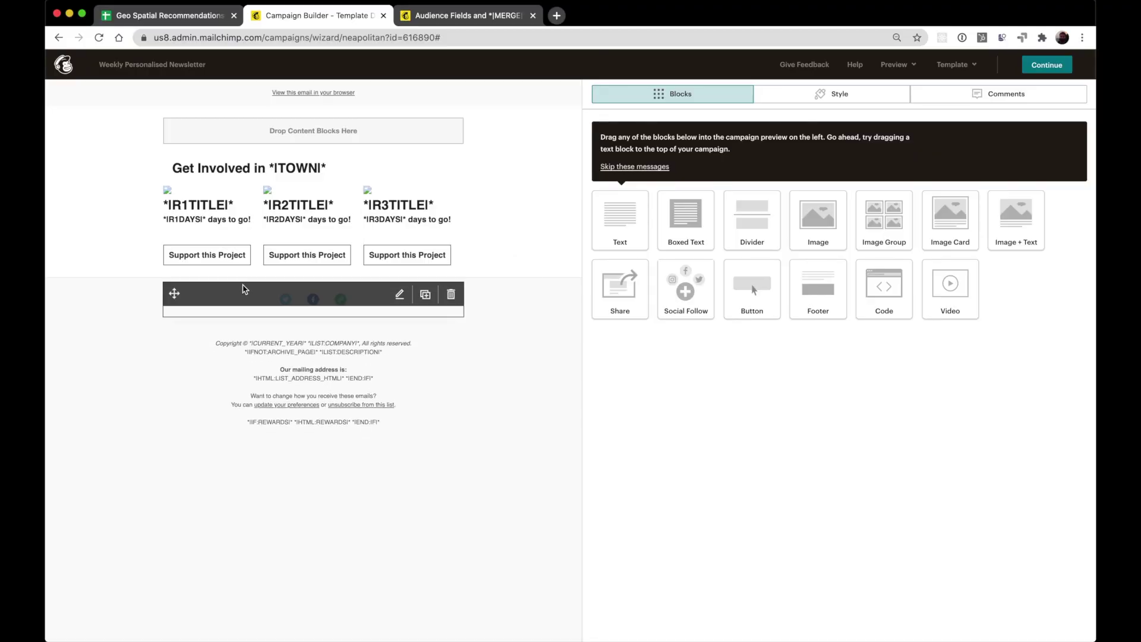
Open the first column's code block with the "Support this Project" link for editing
{"action": "mouse_move", "coordinate": [237, 224]}
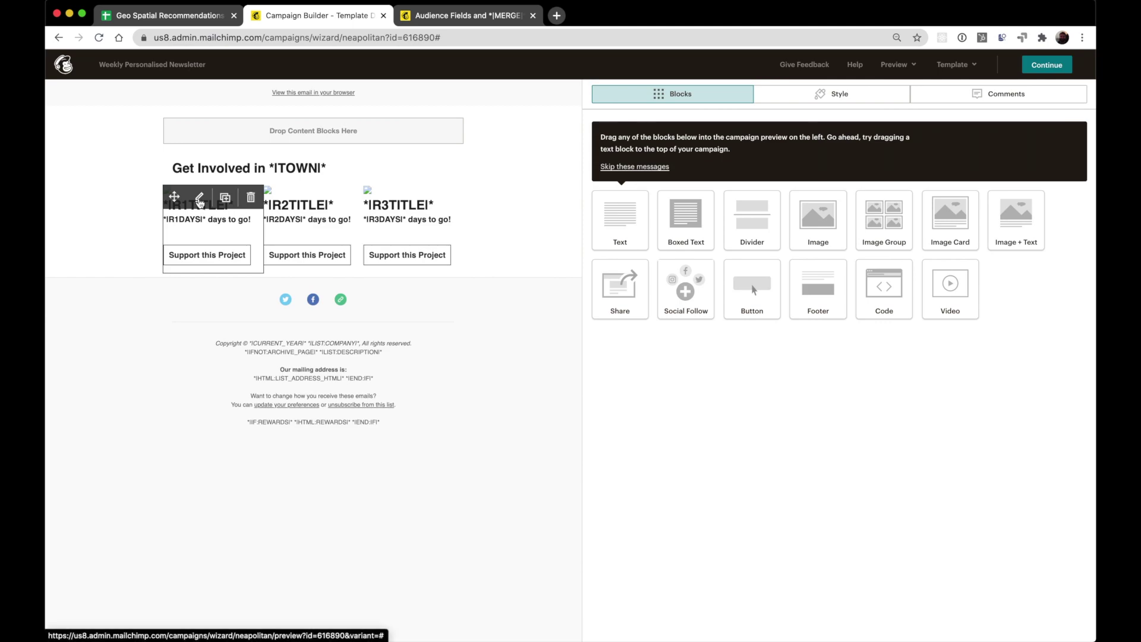
{"action": "left_click", "coordinate": [201, 198]}
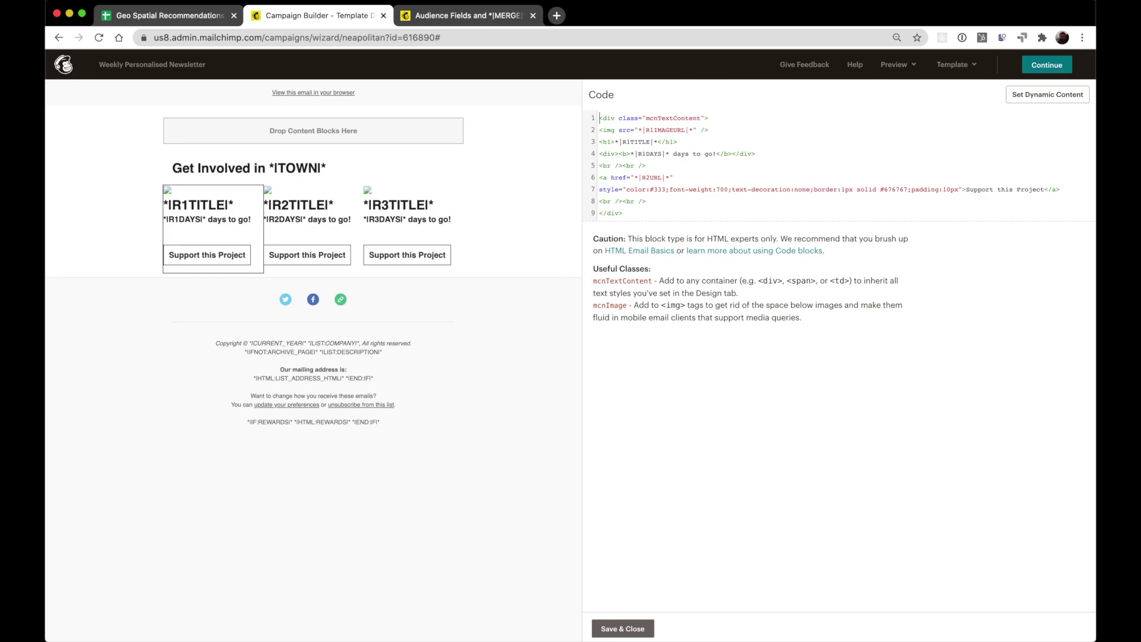
{"action": "left_click", "coordinate": [480, 232]}
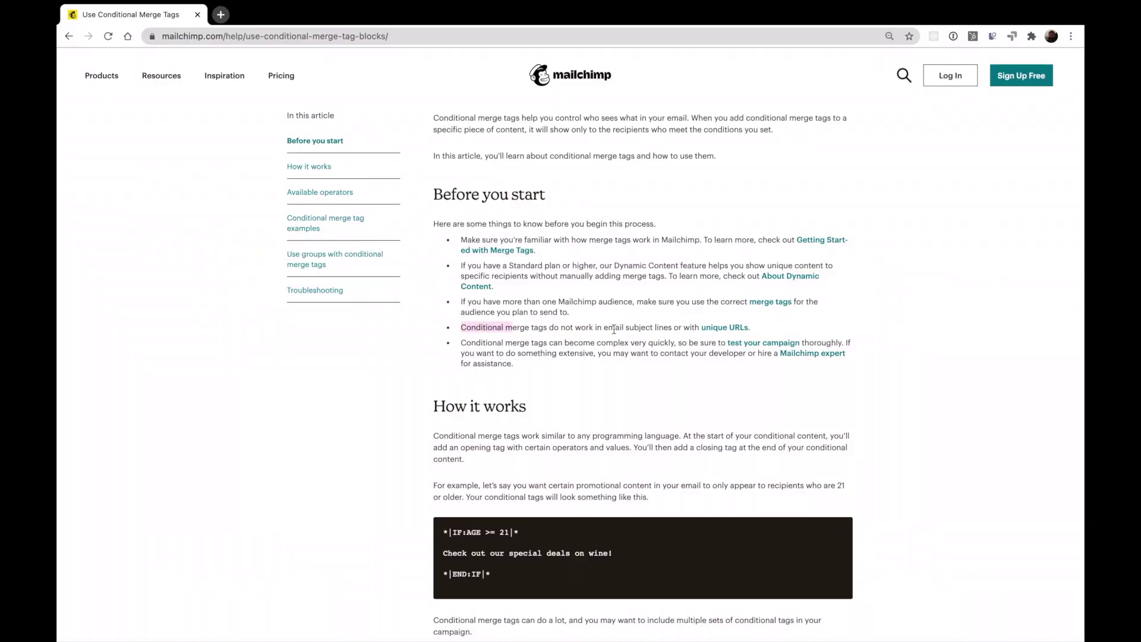
Read the Mailchimp help article on conditional merge tags, covering the subject line restriction and the IF syntax
{"action": "left_click_drag", "start_coordinate": [613, 329], "coordinate": [673, 329]}
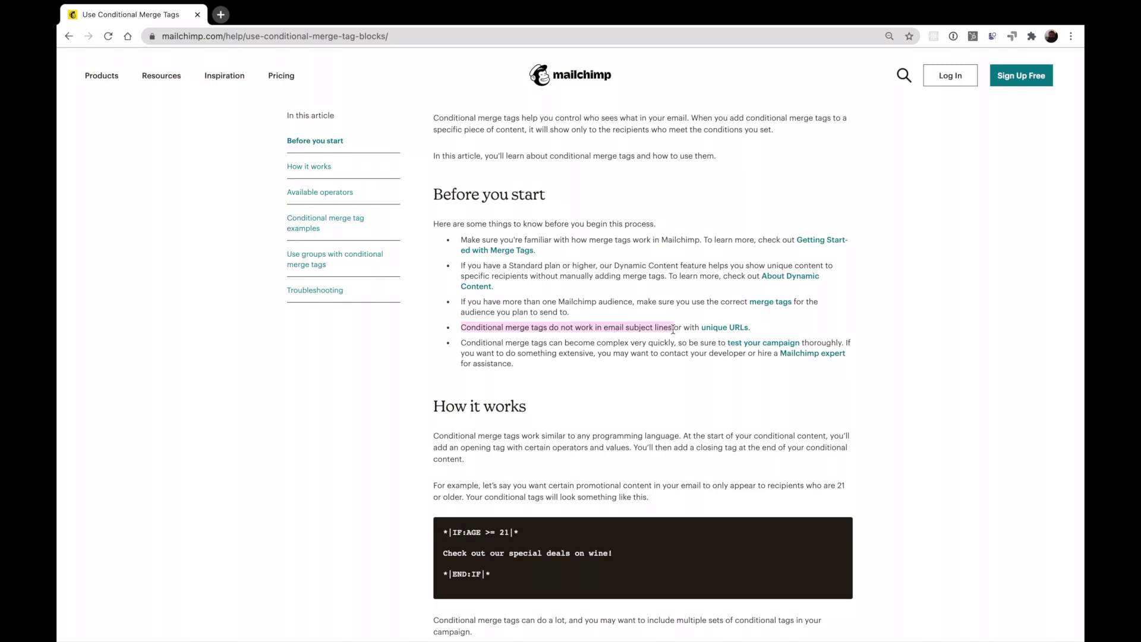
{"action": "scroll", "coordinate": [620, 375], "scroll_direction": "down", "scroll_amount": 3}
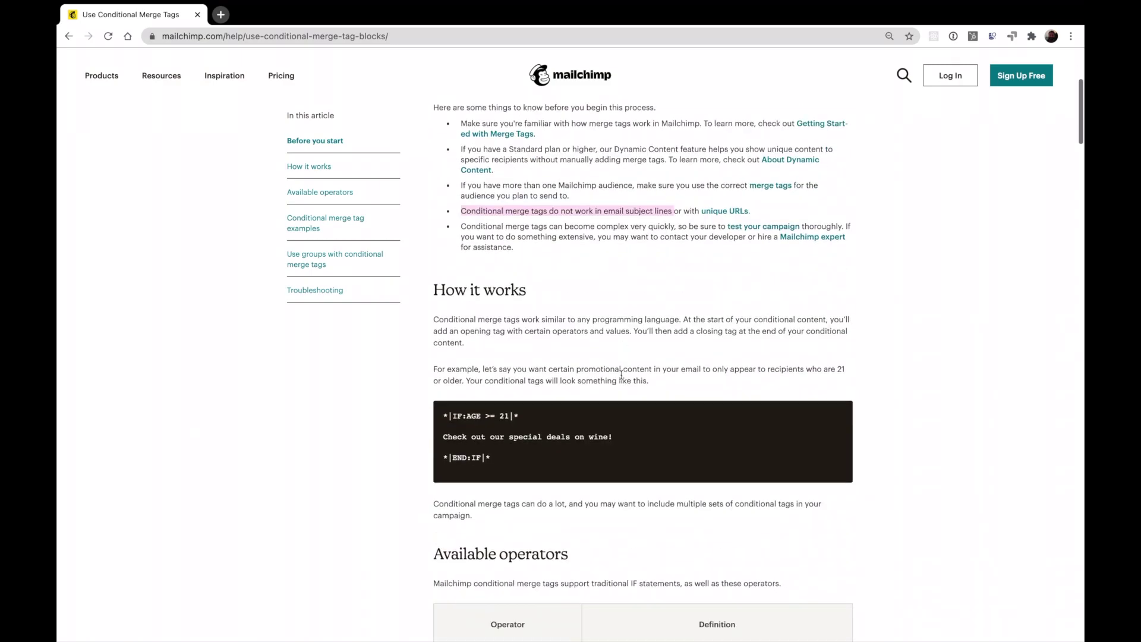
{"action": "scroll", "coordinate": [621, 377], "scroll_direction": "down", "scroll_amount": 1}
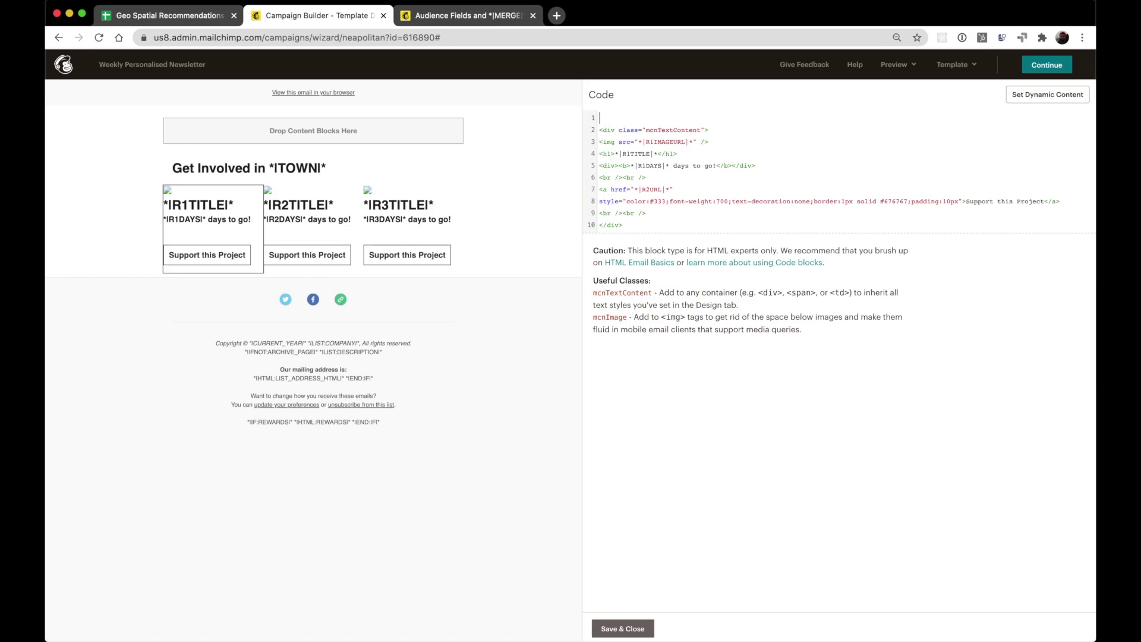
Start the first column's code block with the condition "*|IF:R1DAYS>0|*" above its opening div
{"action": "type", "text": "*"}
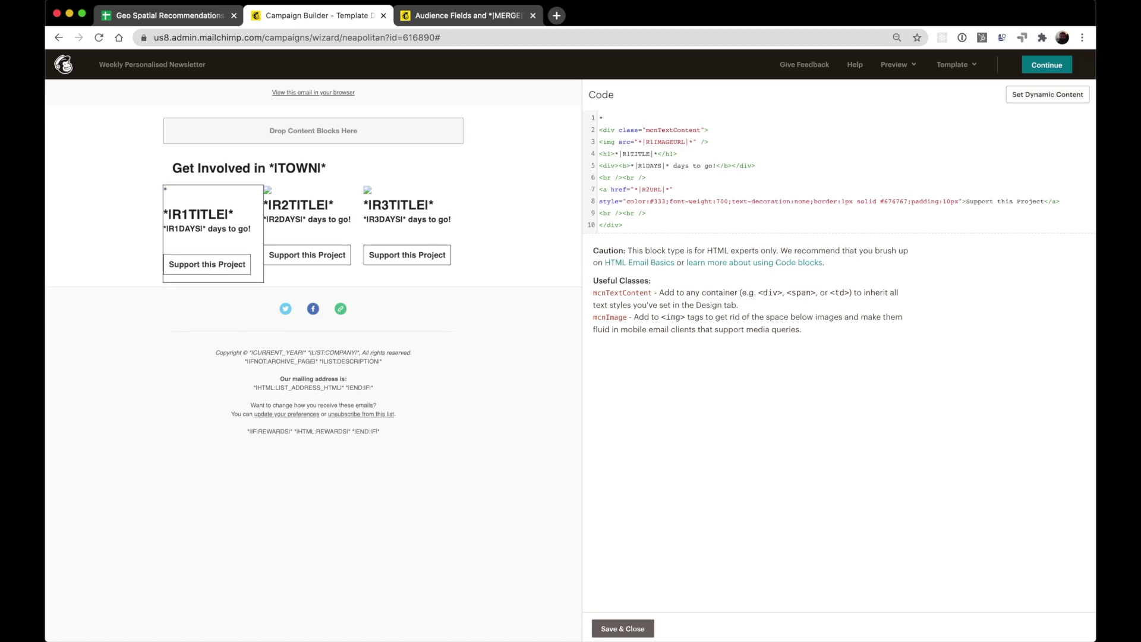
{"action": "type", "text": "|IF:"}
{"action": "double_click", "coordinate": [650, 166]}
{"action": "left_click", "coordinate": [638, 121]}
{"action": "key", "text": "ctrl+v"}
{"action": "type", "text": ">0|*"}
Close the first block's condition with "*|END:IF|*" on a new last line, copy its opening IF line and save the block
{"action": "key", "text": "Return"}
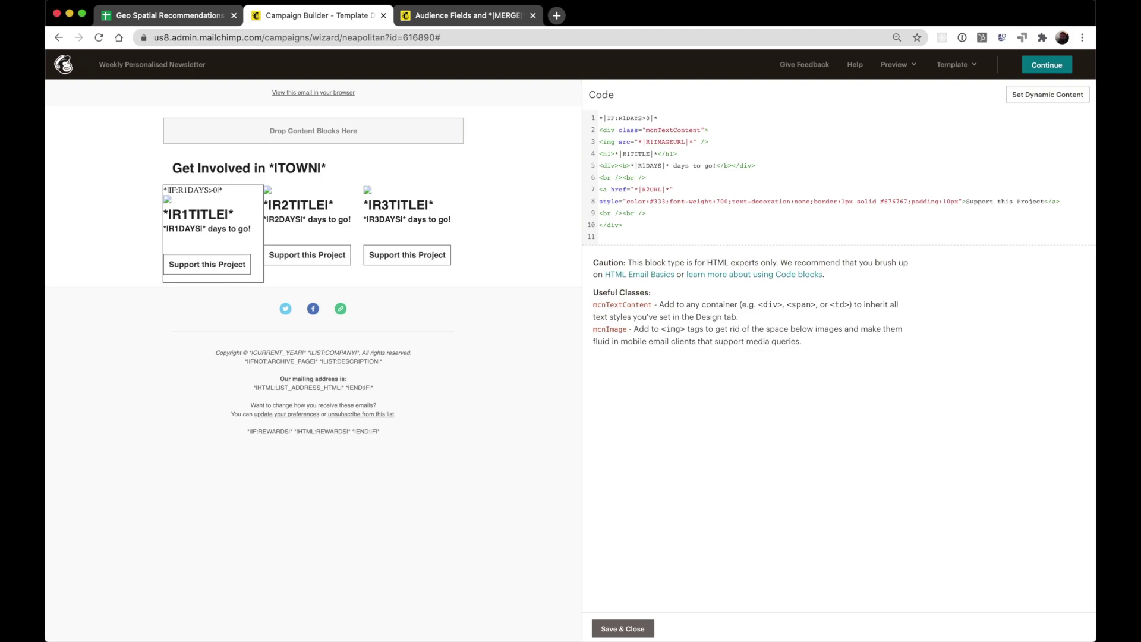
{"action": "type", "text": "*"}
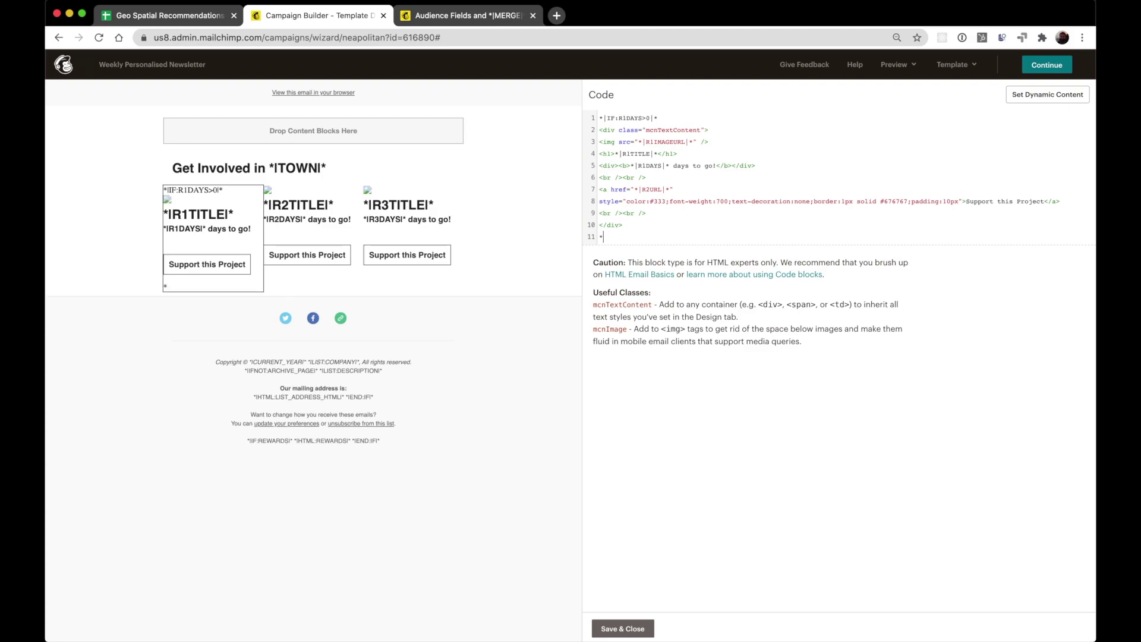
{"action": "type", "text": "|END:IF|*"}
{"action": "left_click", "coordinate": [662, 114]}
{"action": "key", "text": "shift+Home"}
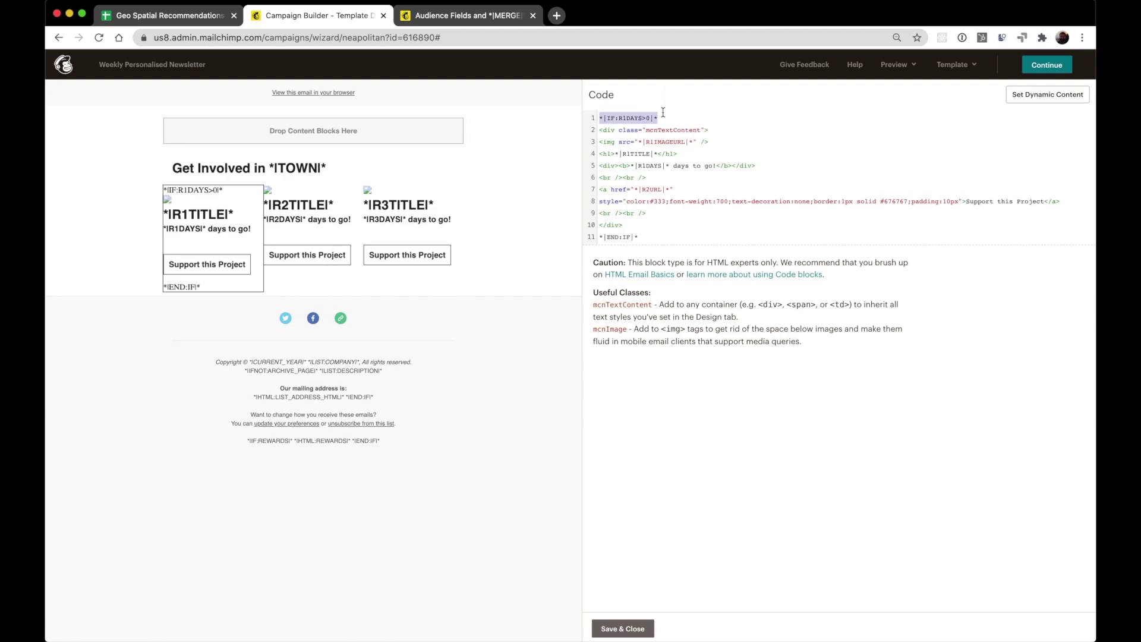
{"action": "left_click", "coordinate": [622, 628]}
Open the second column's code block and start it with the condition "*|IF:R2DAYS>0|*"
{"action": "left_click", "coordinate": [301, 196]}
{"action": "left_click", "coordinate": [626, 119]}
{"action": "key", "text": "BackSpace"}
{"action": "type", "text": "2"}
End the second column's code with "*|END:IF|*" on a new last line and save the block
{"action": "left_click", "coordinate": [658, 225]}
{"action": "key", "text": "Return"}
{"action": "key", "text": "super+v"}
{"action": "left_click", "coordinate": [607, 237]}
{"action": "type", "text": "END:"}
{"action": "left_click_drag", "start_coordinate": [665, 237], "coordinate": [631, 237]}
{"action": "key", "text": "BackSpace"}
{"action": "left_click", "coordinate": [622, 628]}
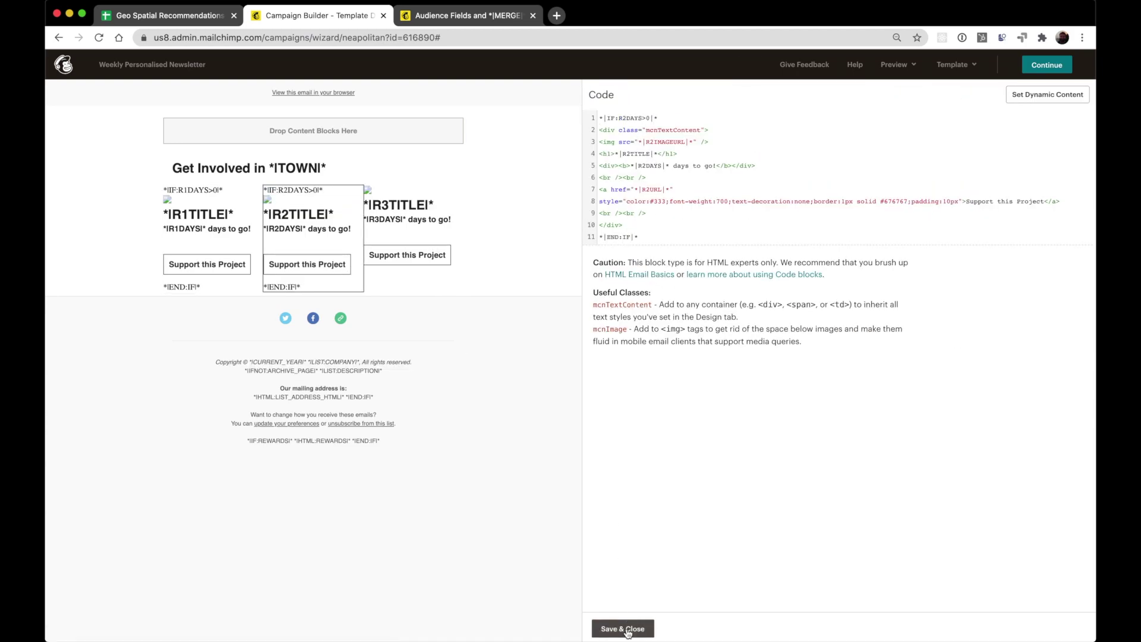
Open the third column's code block and start it with the condition "*|IF:R3DAYS>0|*"
{"action": "left_click", "coordinate": [413, 231]}
{"action": "left_click", "coordinate": [600, 118]}
{"action": "key", "text": "super+v"}
{"action": "key", "text": "Return"}
{"action": "left_click", "coordinate": [626, 118]}
{"action": "key", "text": "BackSpace"}
{"action": "type", "text": "3"}
End the third column's code with "*|END:IF|*" on a new last line and save the block
{"action": "left_click", "coordinate": [659, 225]}
{"action": "key", "text": "Return"}
{"action": "type", "text": "*|END:IF|*"}
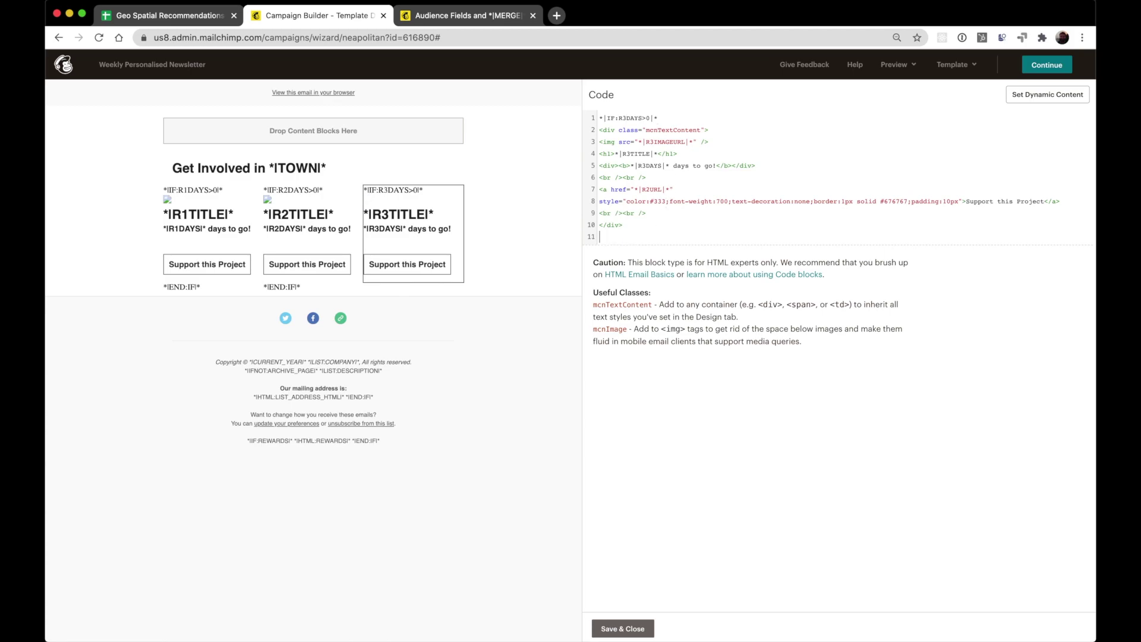
{"action": "left_click", "coordinate": [630, 629]}
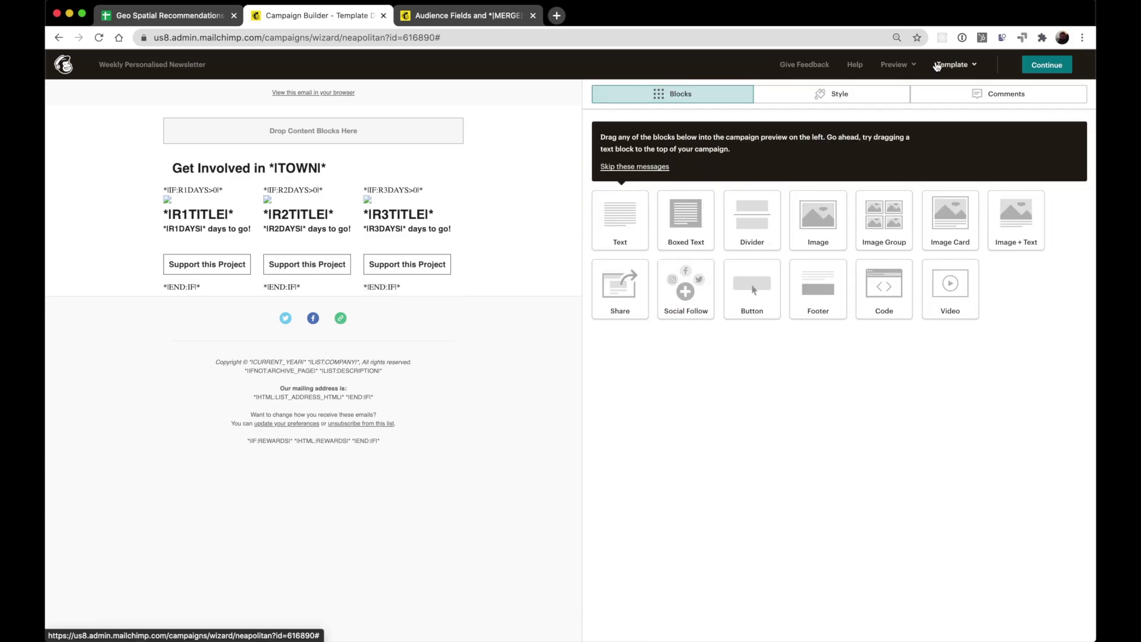
Open the newsletter in preview mode and enable live merge tag info
{"action": "left_click", "coordinate": [897, 65]}
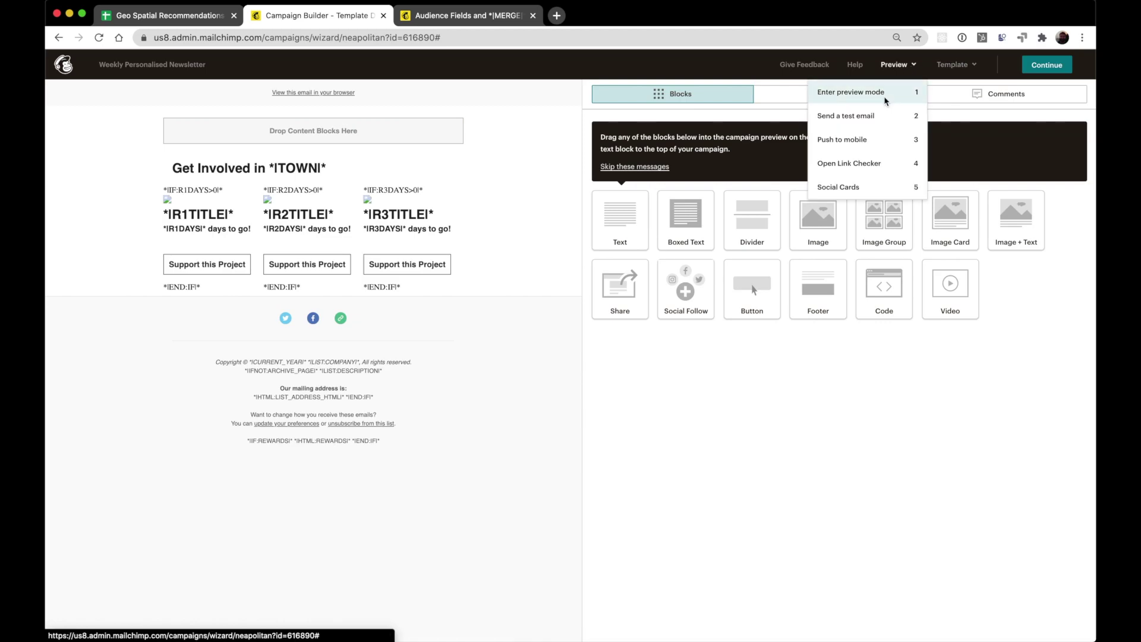
{"action": "left_click", "coordinate": [883, 95]}
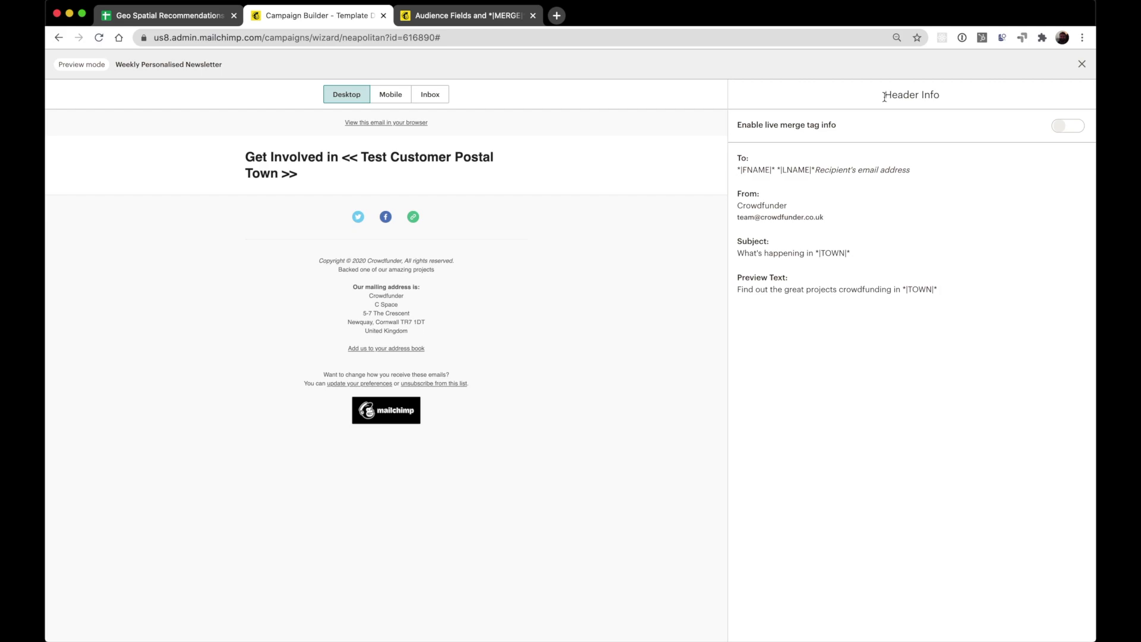
{"action": "left_click", "coordinate": [1062, 128]}
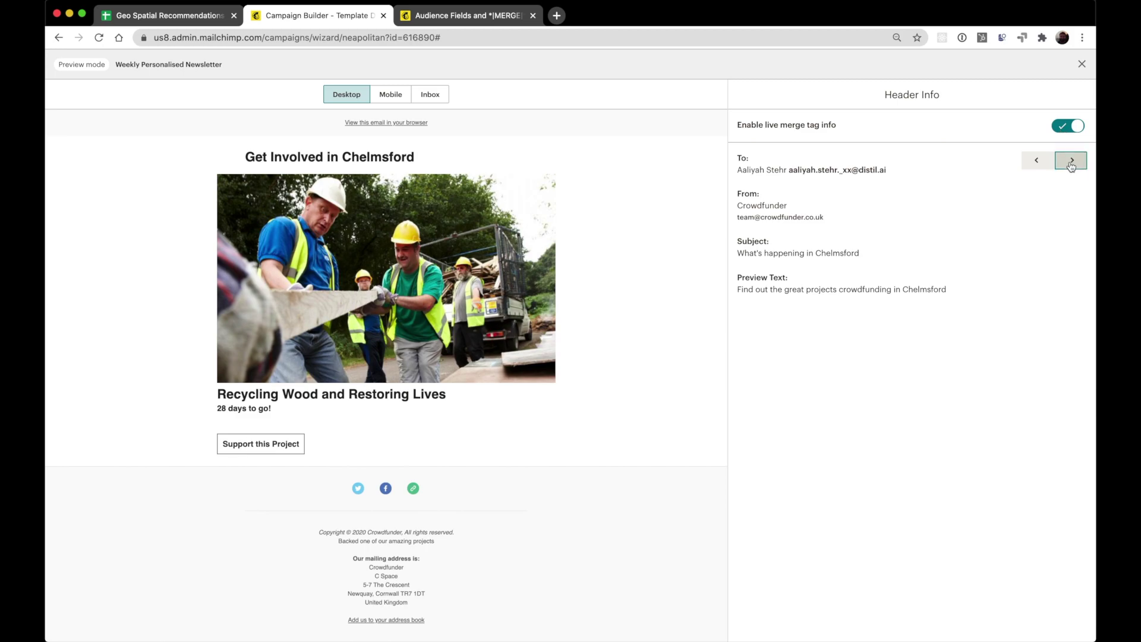
Step through the live previews for the Glasgow and Portreath recipients, checking the heading, subject and every recommended project
{"action": "left_click", "coordinate": [1071, 165]}
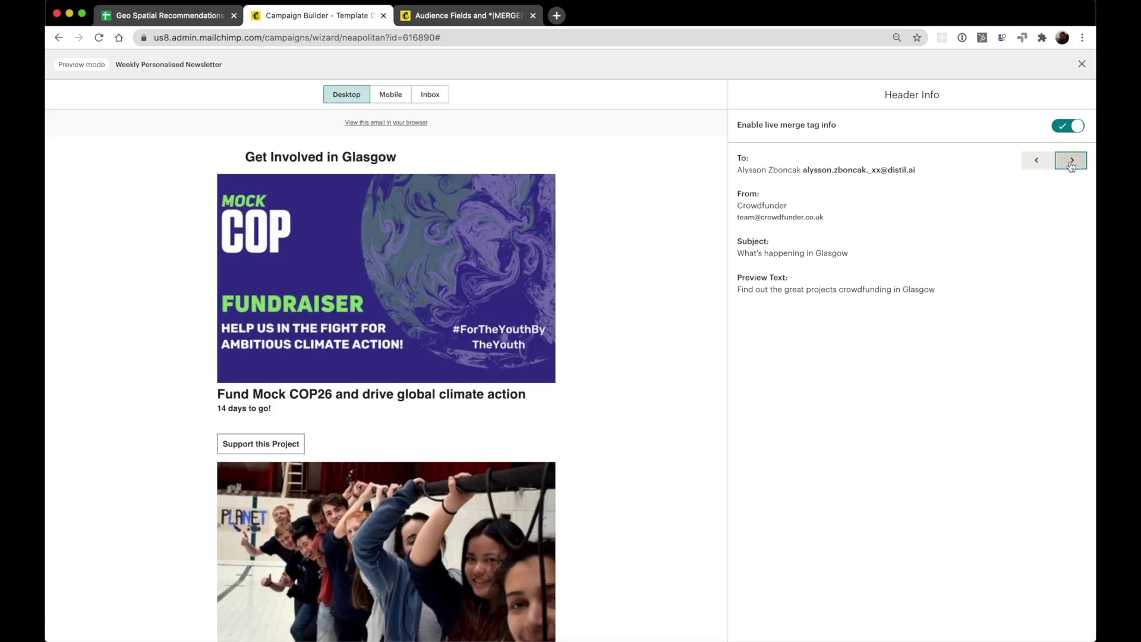
{"action": "scroll", "coordinate": [594, 384], "scroll_direction": "down", "scroll_amount": 5}
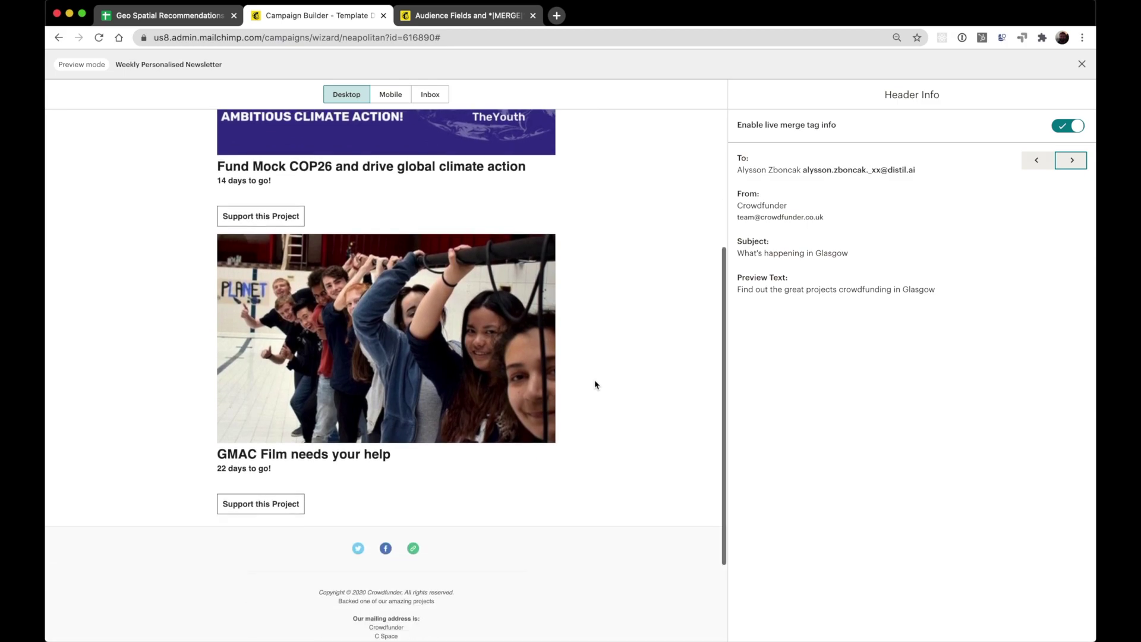
{"action": "scroll", "coordinate": [595, 384], "scroll_direction": "up", "scroll_amount": 5}
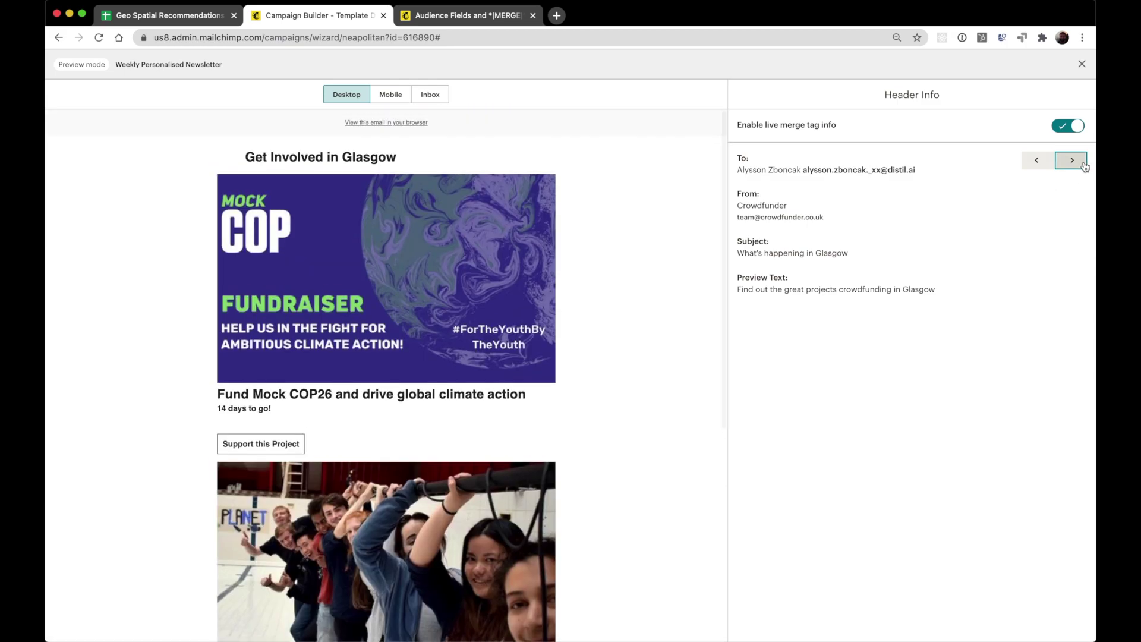
{"action": "left_click", "coordinate": [1072, 161]}
{"action": "scroll", "coordinate": [590, 256], "scroll_direction": "down", "scroll_amount": 1}
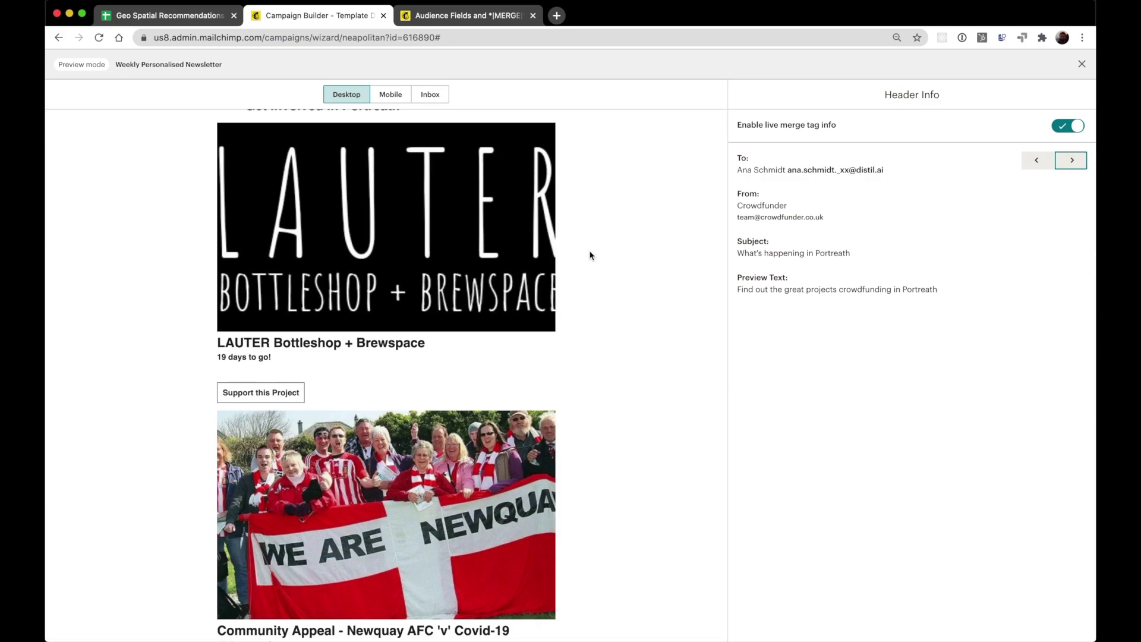
{"action": "scroll", "coordinate": [590, 255], "scroll_direction": "down", "scroll_amount": 3}
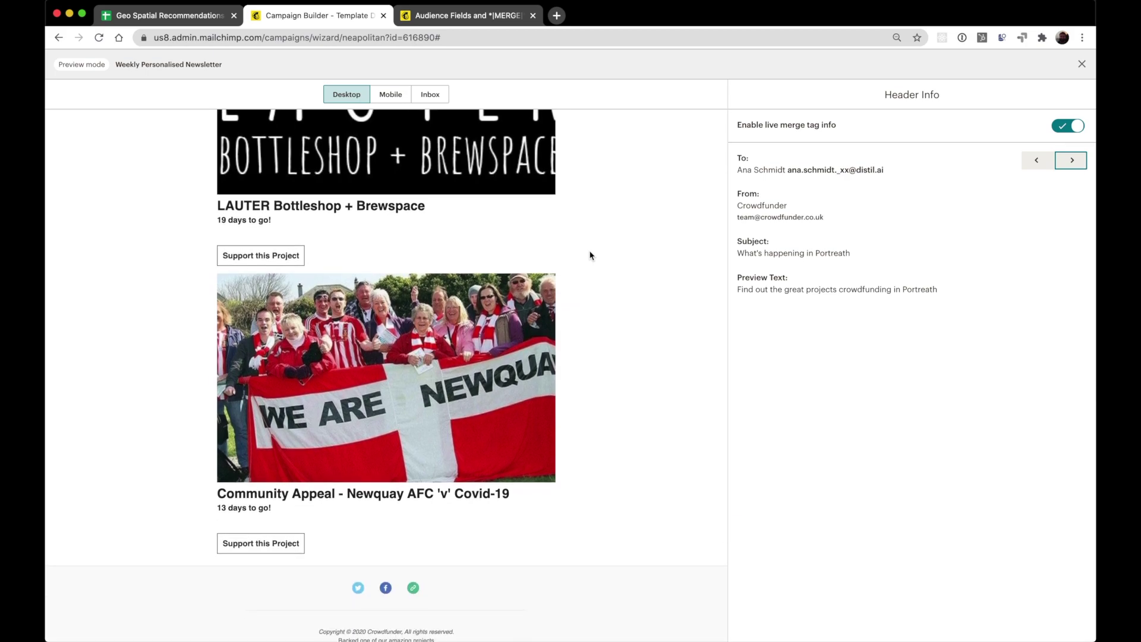
{"action": "scroll", "coordinate": [590, 256], "scroll_direction": "up", "scroll_amount": 1}
{"action": "scroll", "coordinate": [588, 255], "scroll_direction": "up", "scroll_amount": 2}
Check the conditional project blocks in the live previews for the Gillingham, Newtownards and South Shields recipients
{"action": "left_click", "coordinate": [1057, 165]}
{"action": "scroll", "coordinate": [612, 285], "scroll_direction": "down", "scroll_amount": 3}
{"action": "scroll", "coordinate": [612, 285], "scroll_direction": "up", "scroll_amount": 3}
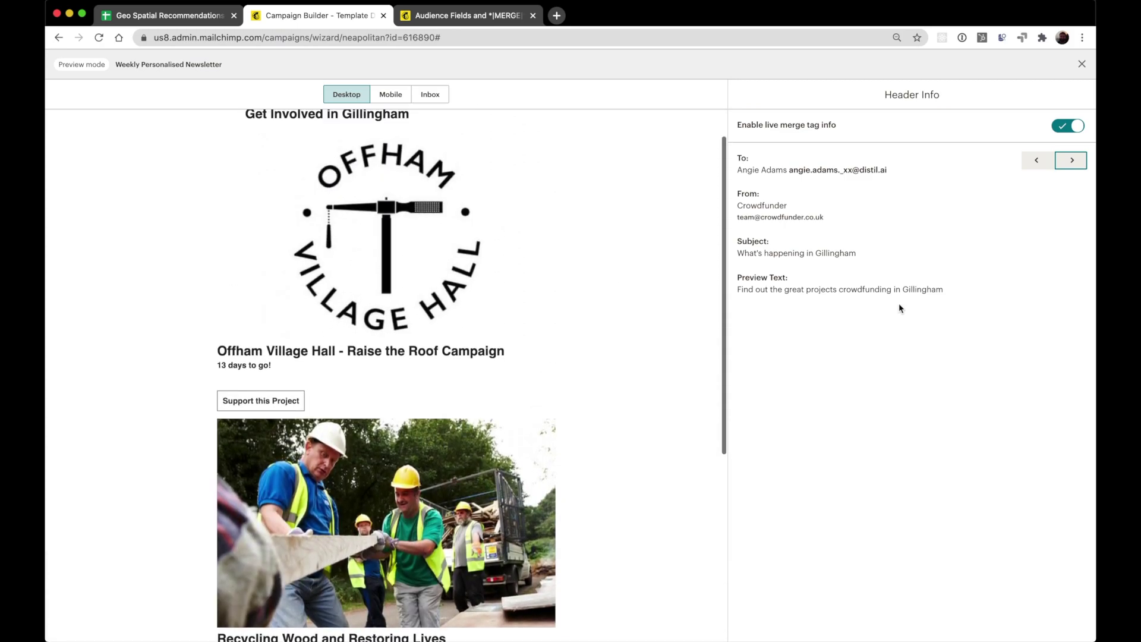
{"action": "scroll", "coordinate": [626, 262], "scroll_direction": "up", "scroll_amount": 1}
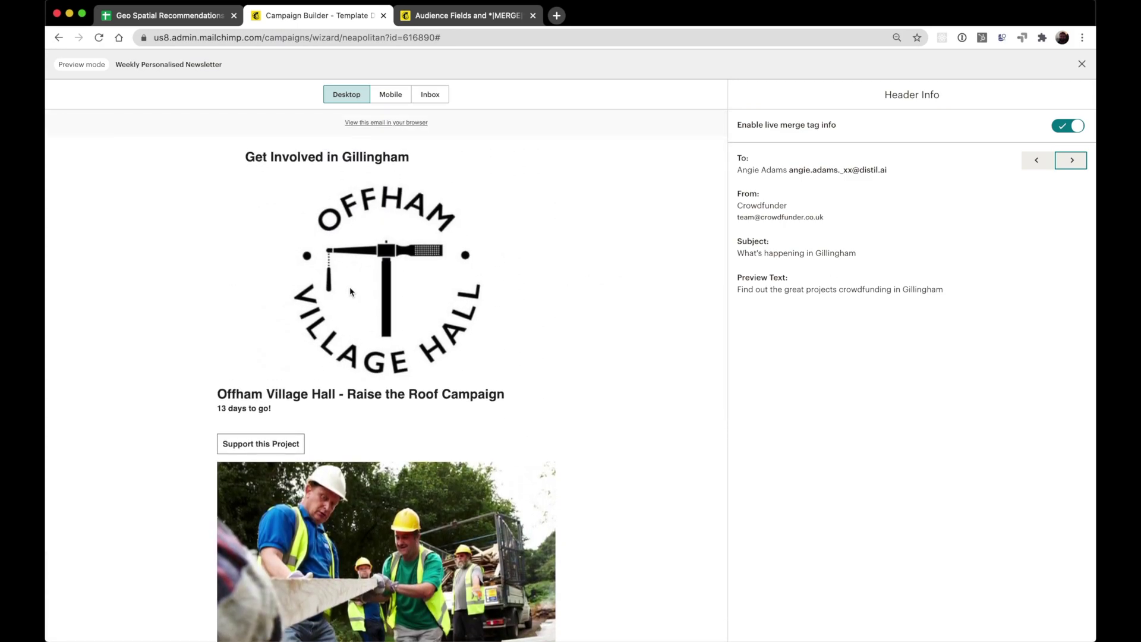
{"action": "left_click", "coordinate": [1070, 160]}
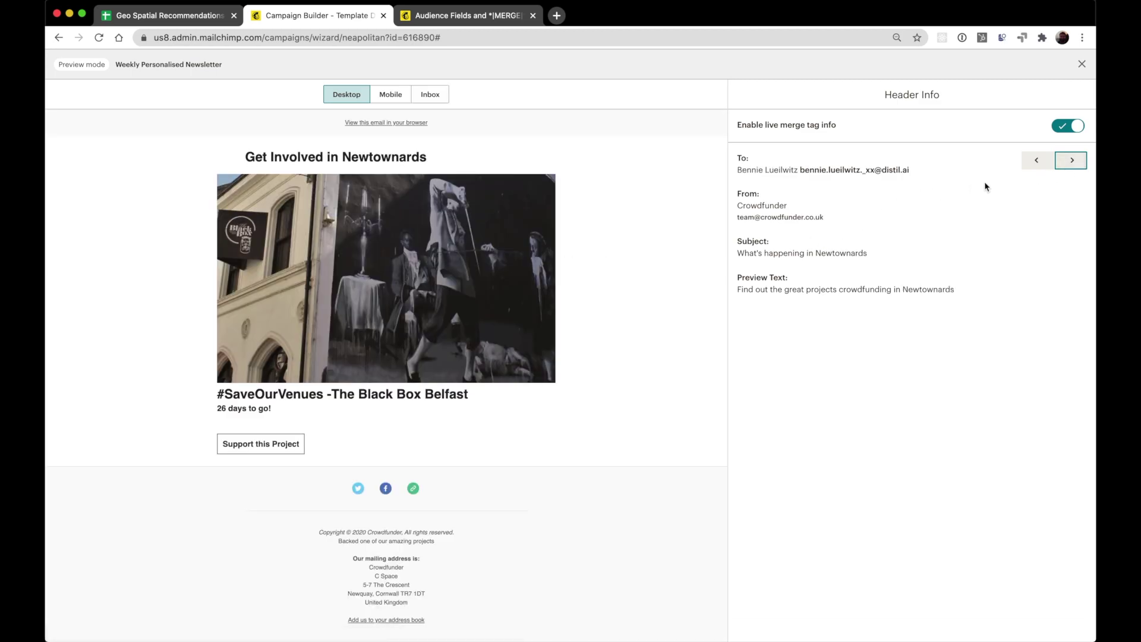
{"action": "left_click", "coordinate": [1071, 160]}
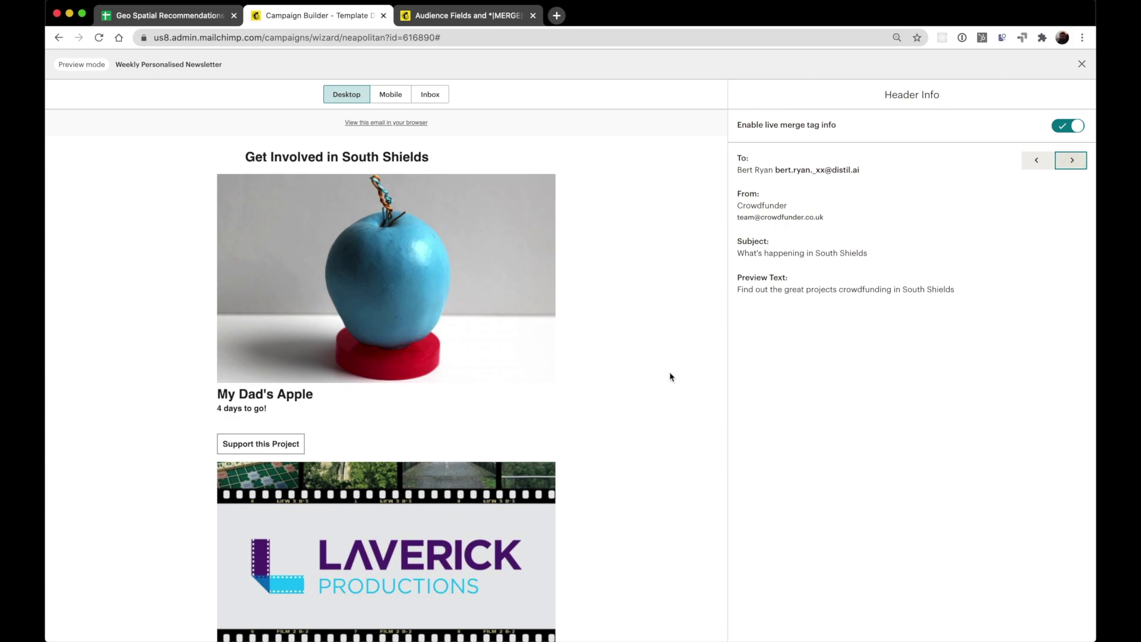
{"action": "scroll", "coordinate": [669, 372], "scroll_direction": "down", "scroll_amount": 7}
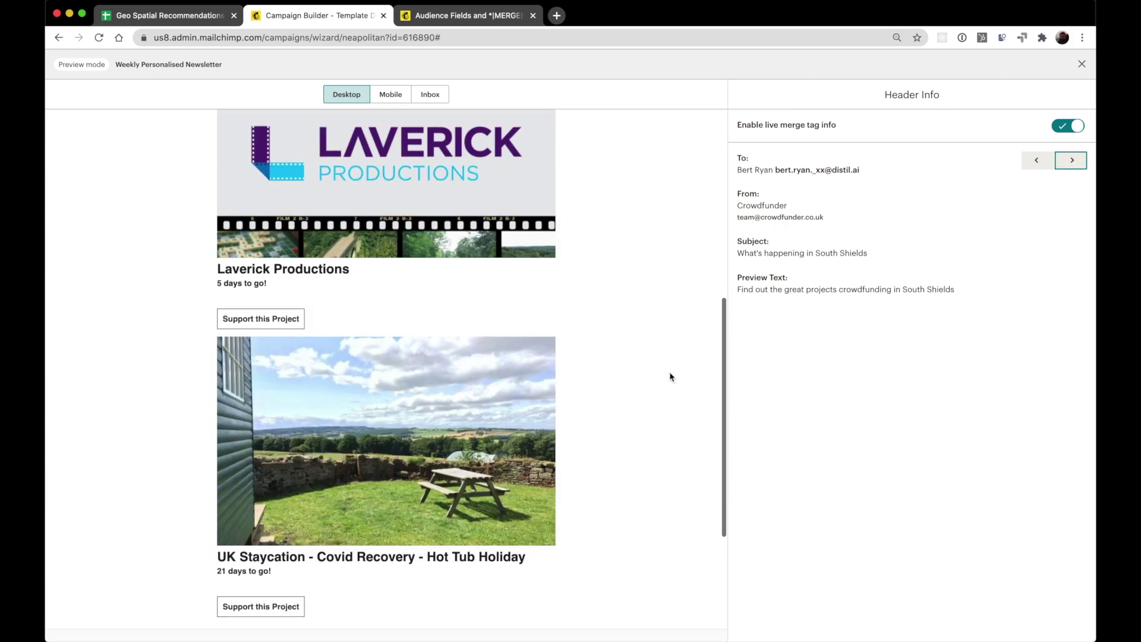